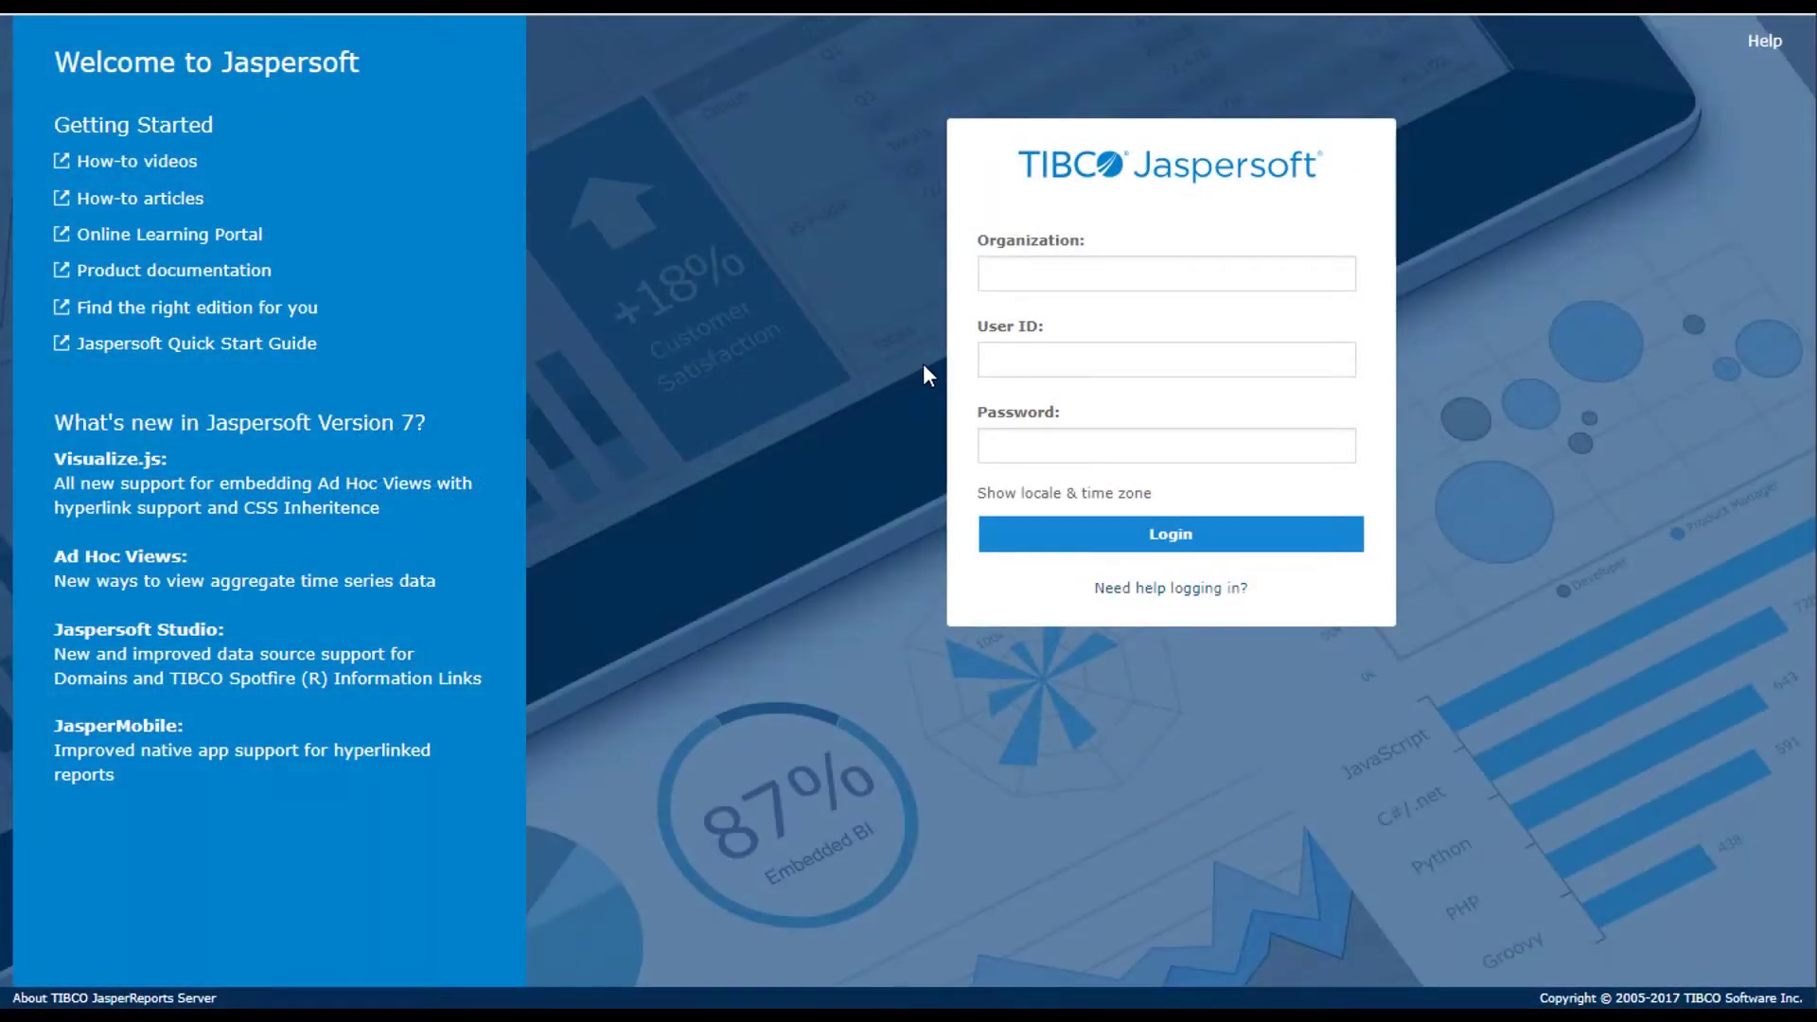
# Sign in with the saved superuser login and open the repository from the View menu
pyautogui.click(1004, 360)
pyautogui.write('superuser')
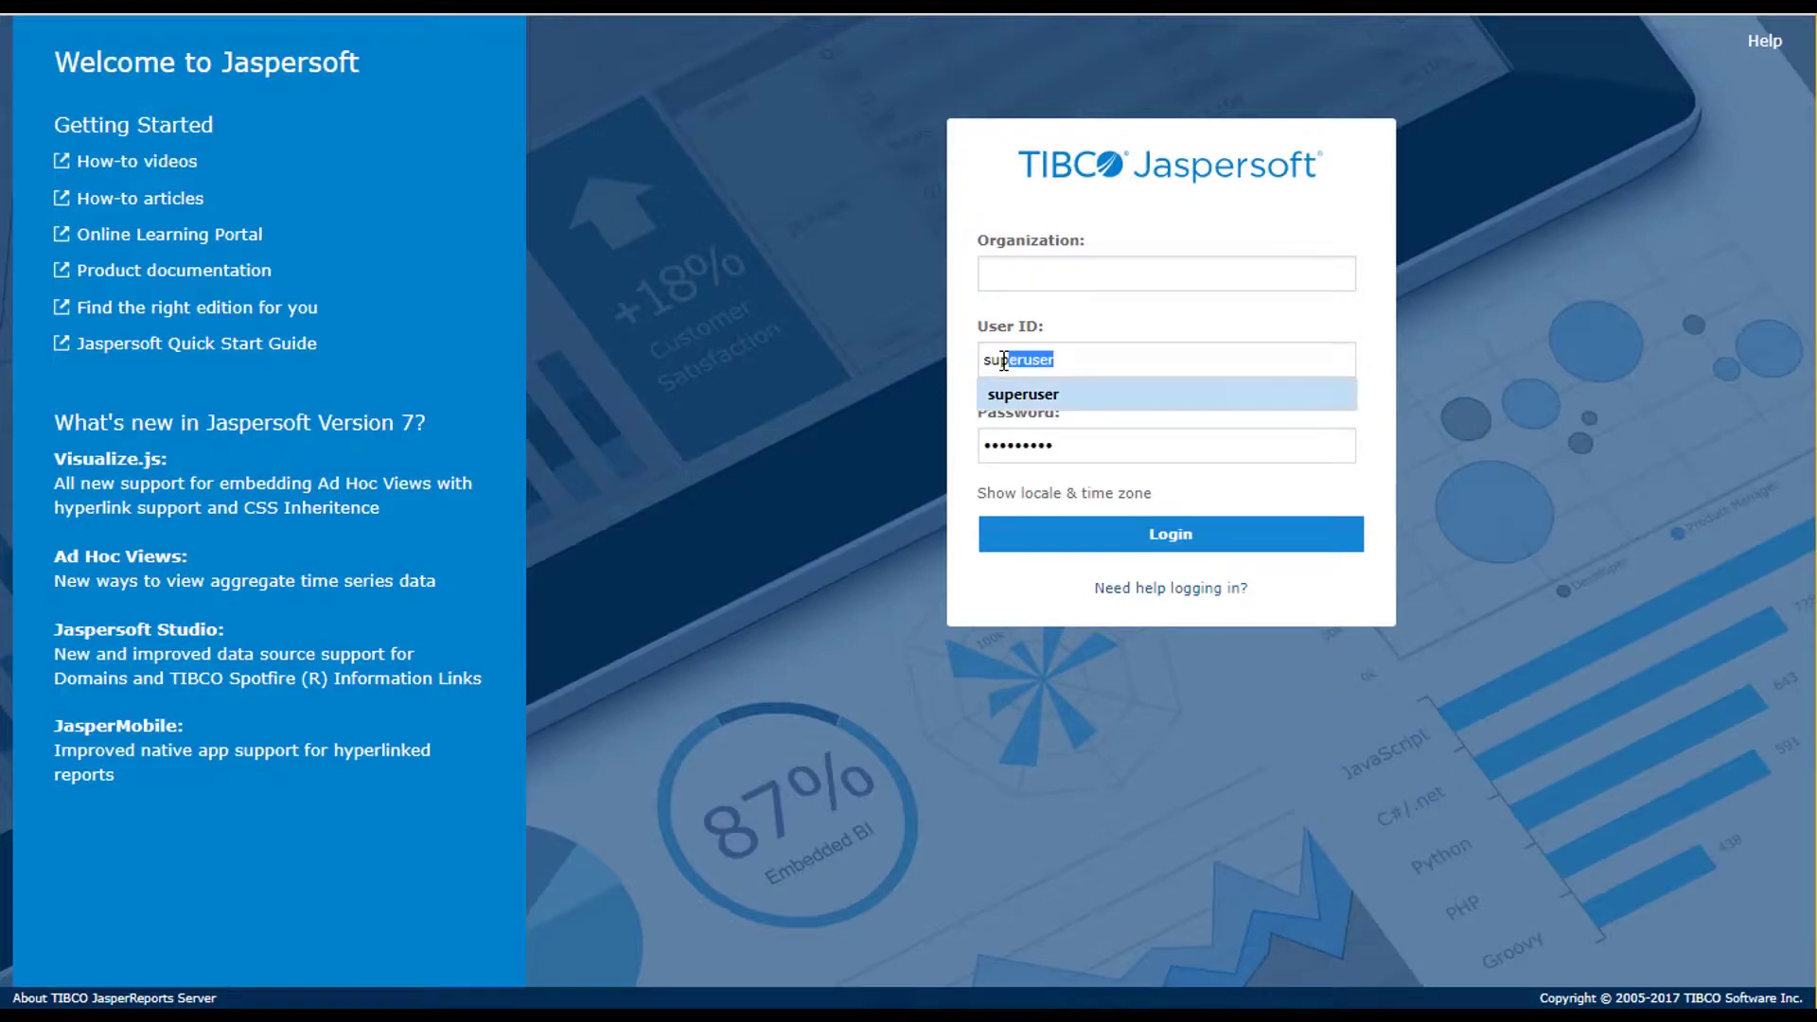
pyautogui.press('Return')
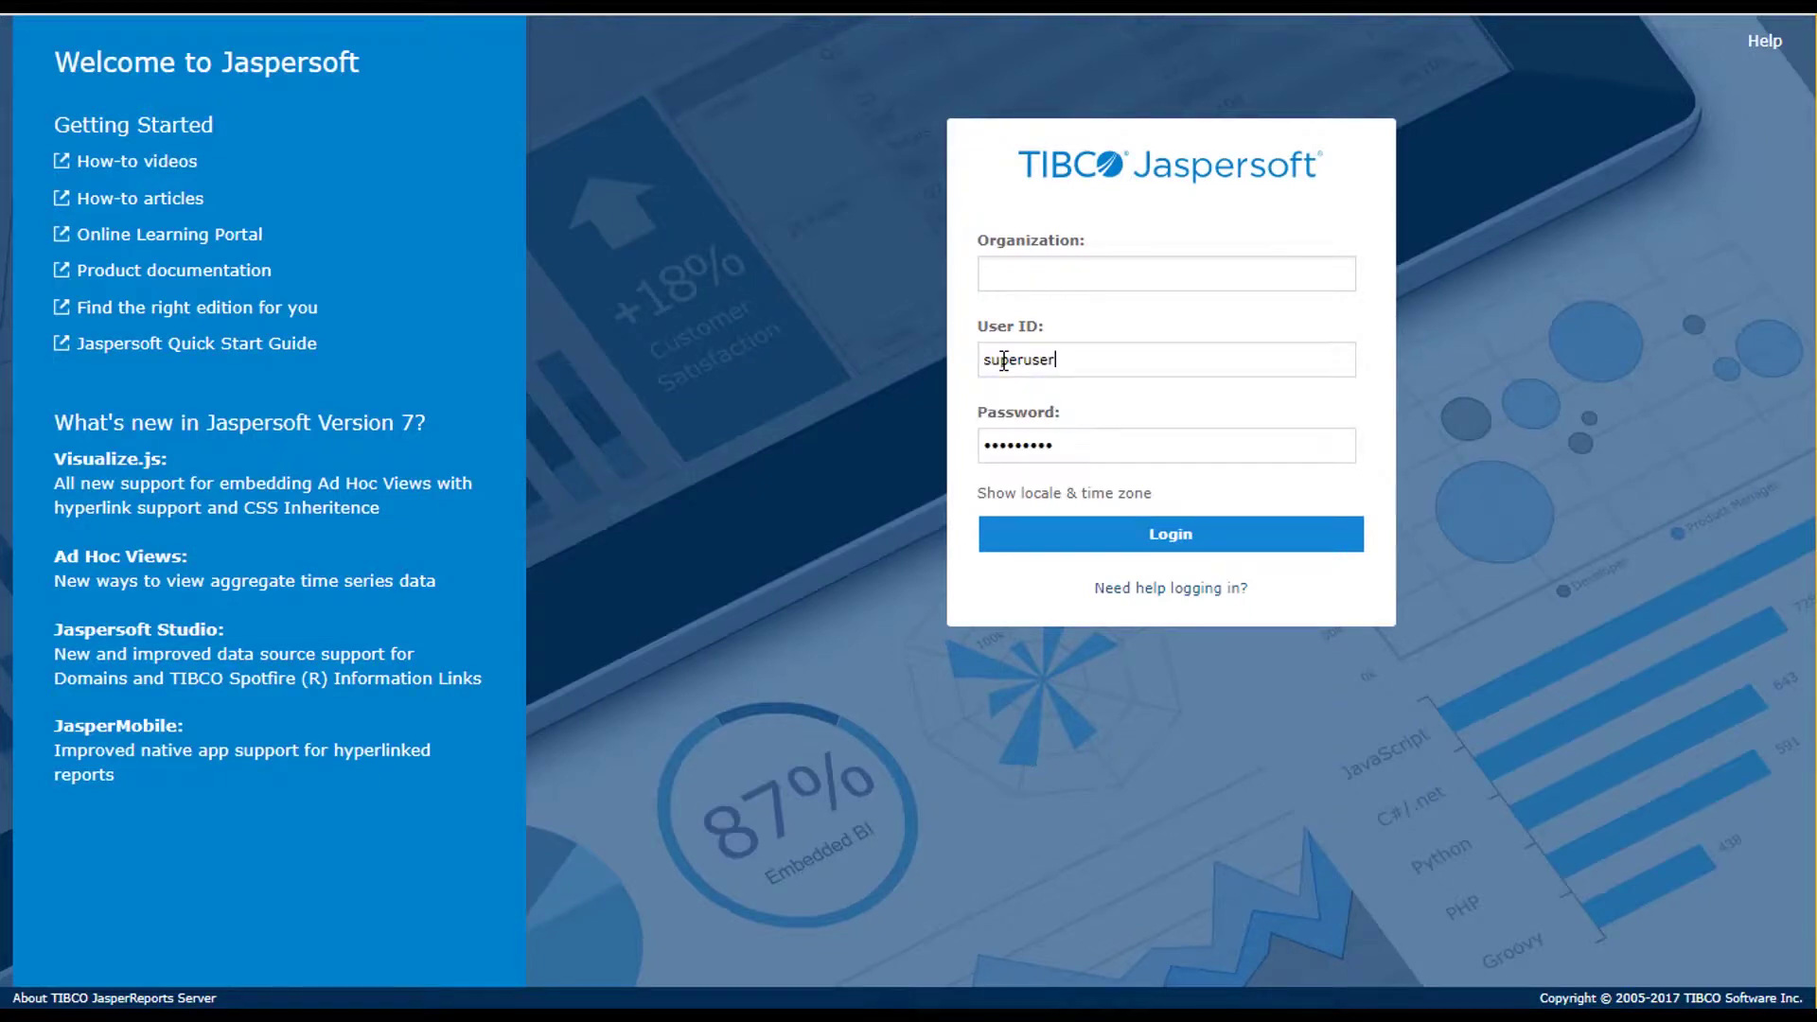
pyautogui.click(1078, 536)
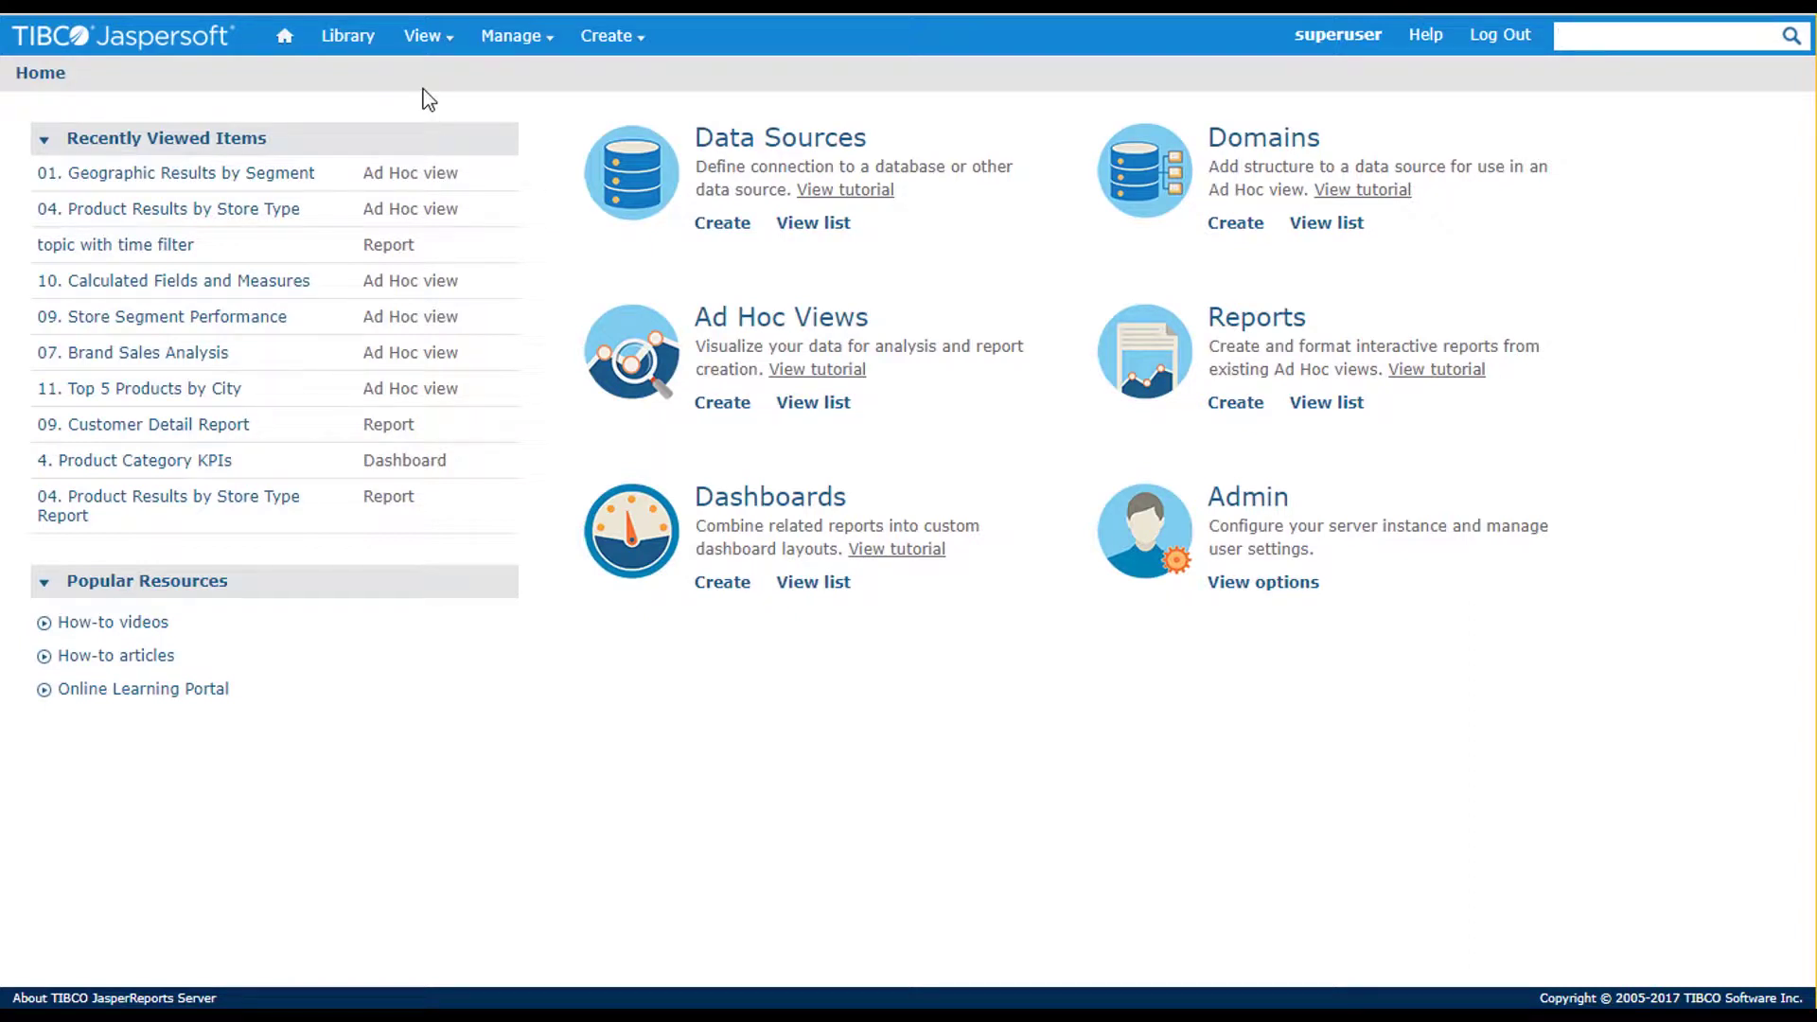
pyautogui.click(423, 36)
pyautogui.click(461, 105)
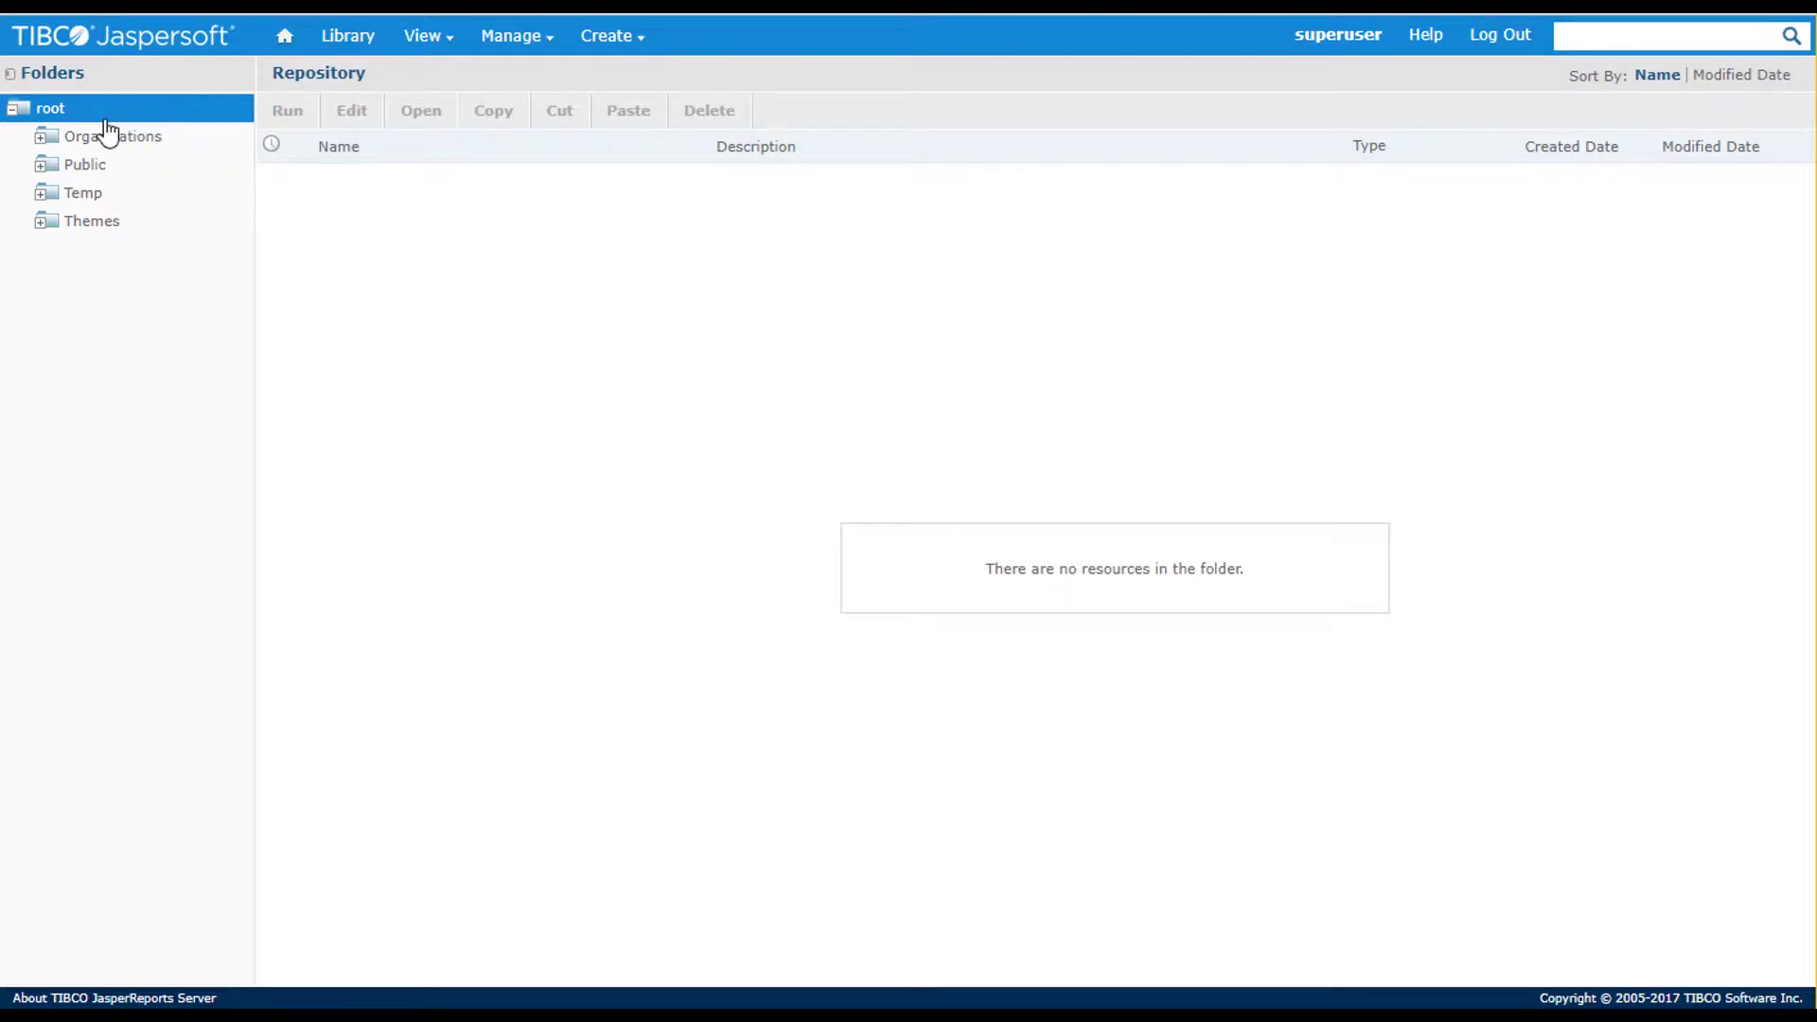
# Expand Public > Samples in the folder tree and list the twelve Ad Hoc Views
pyautogui.click(45, 139)
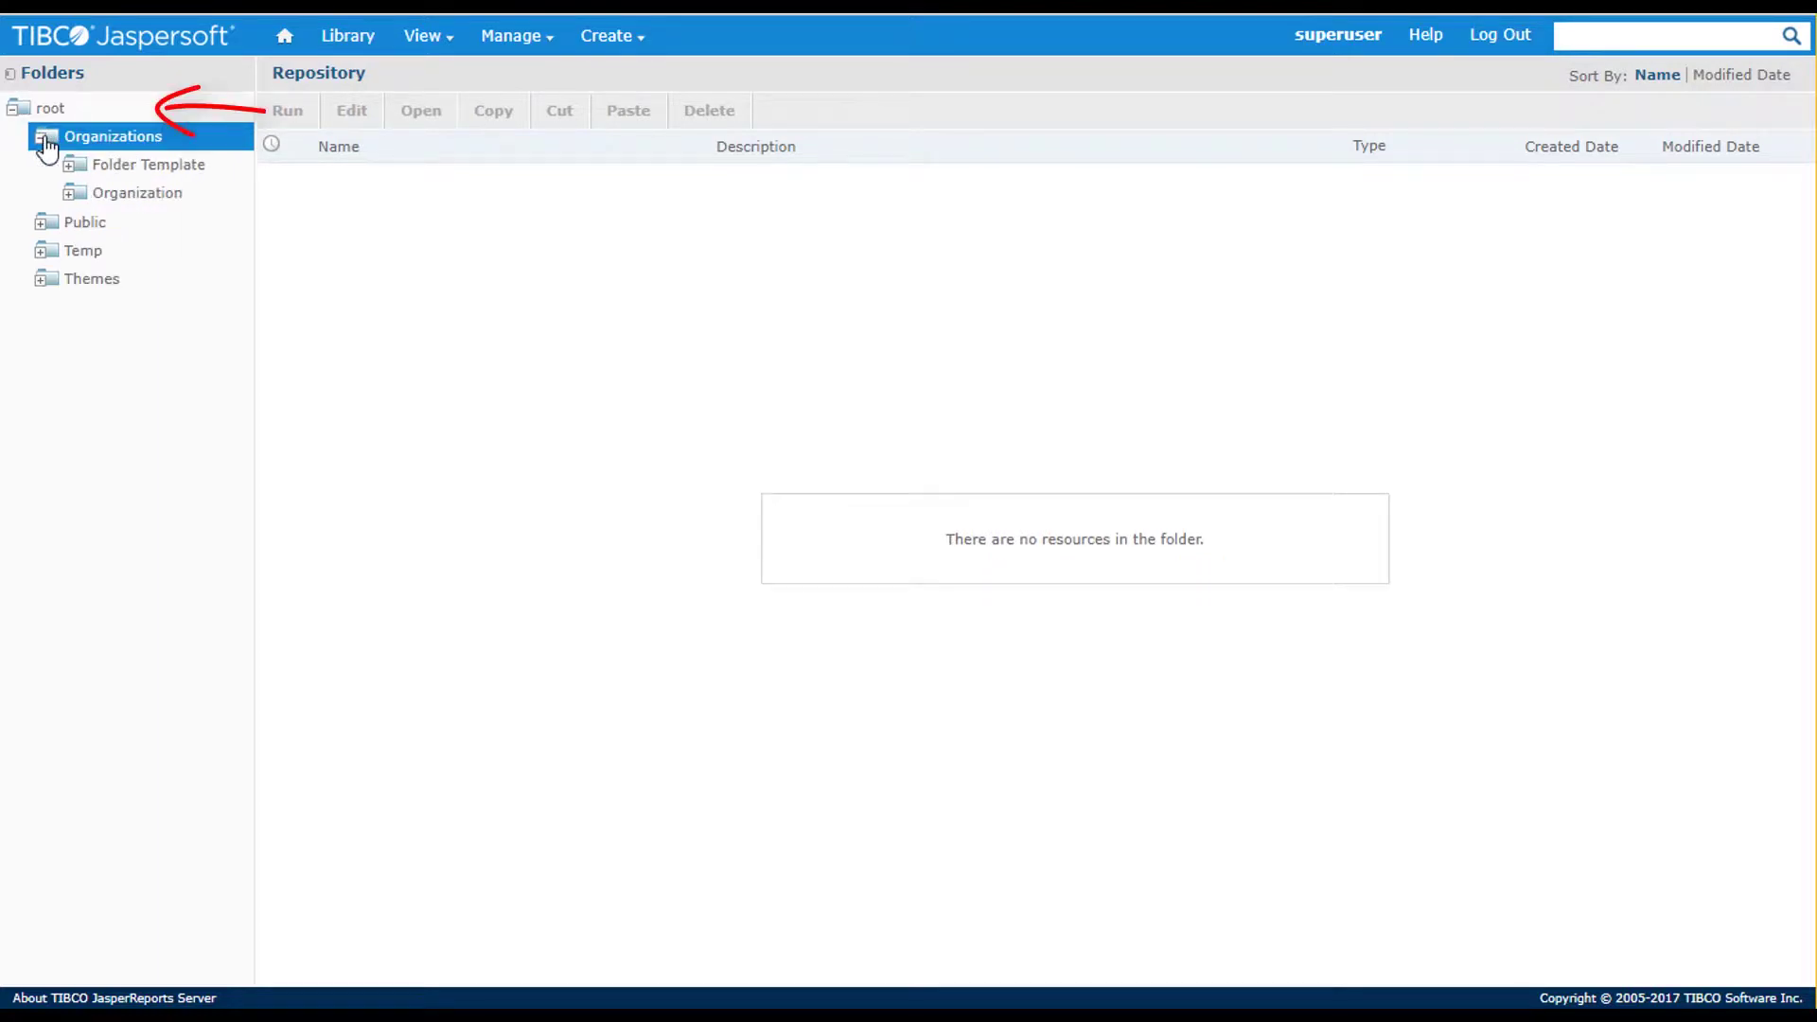
pyautogui.click(71, 196)
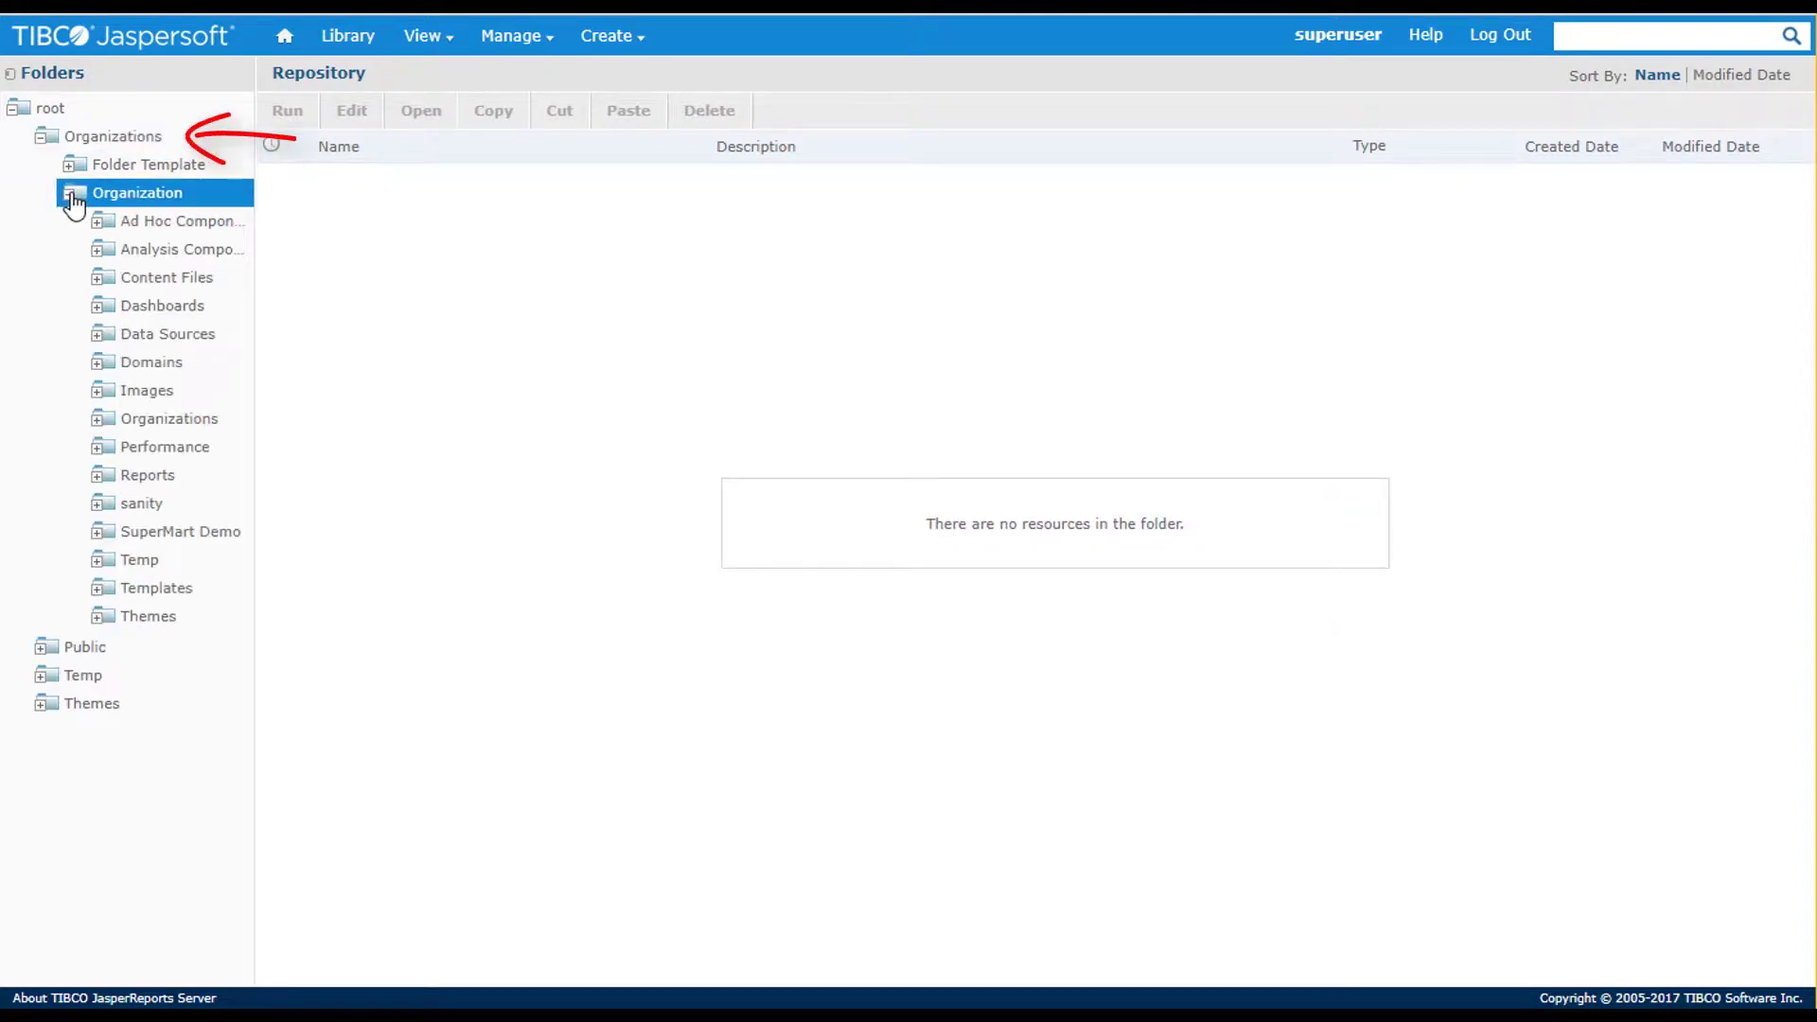
pyautogui.click(72, 196)
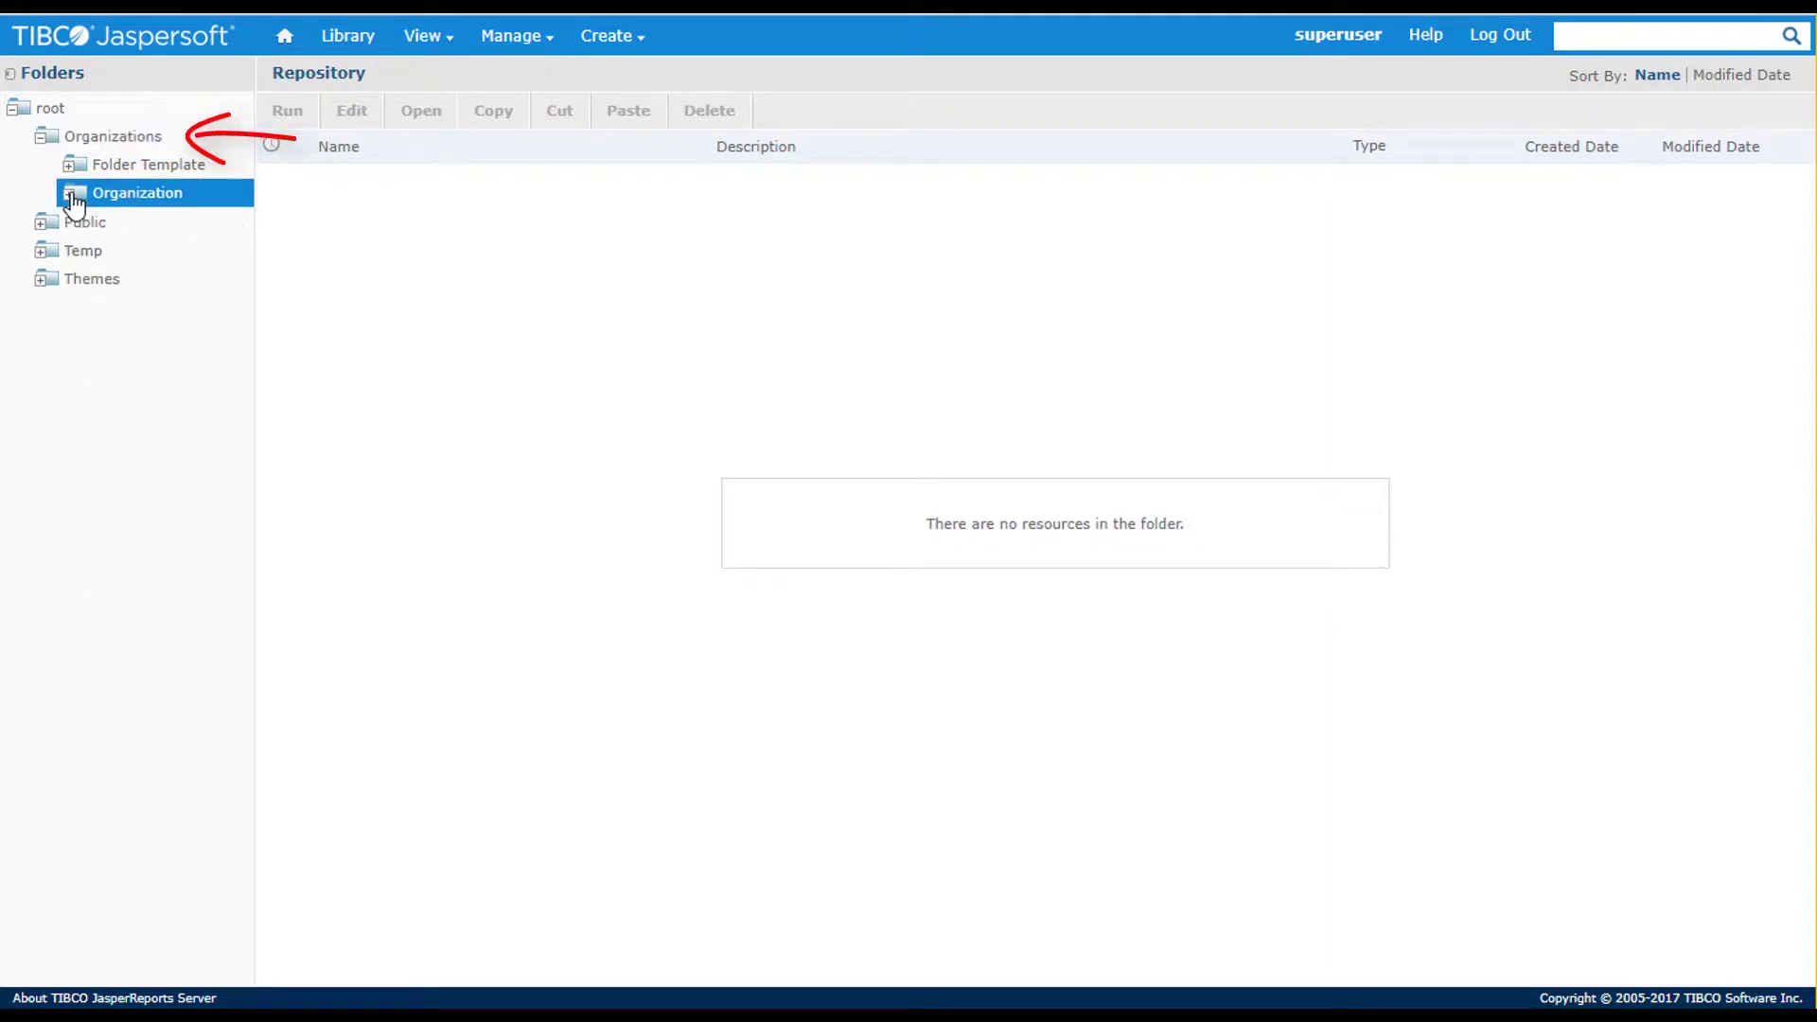
pyautogui.click(42, 139)
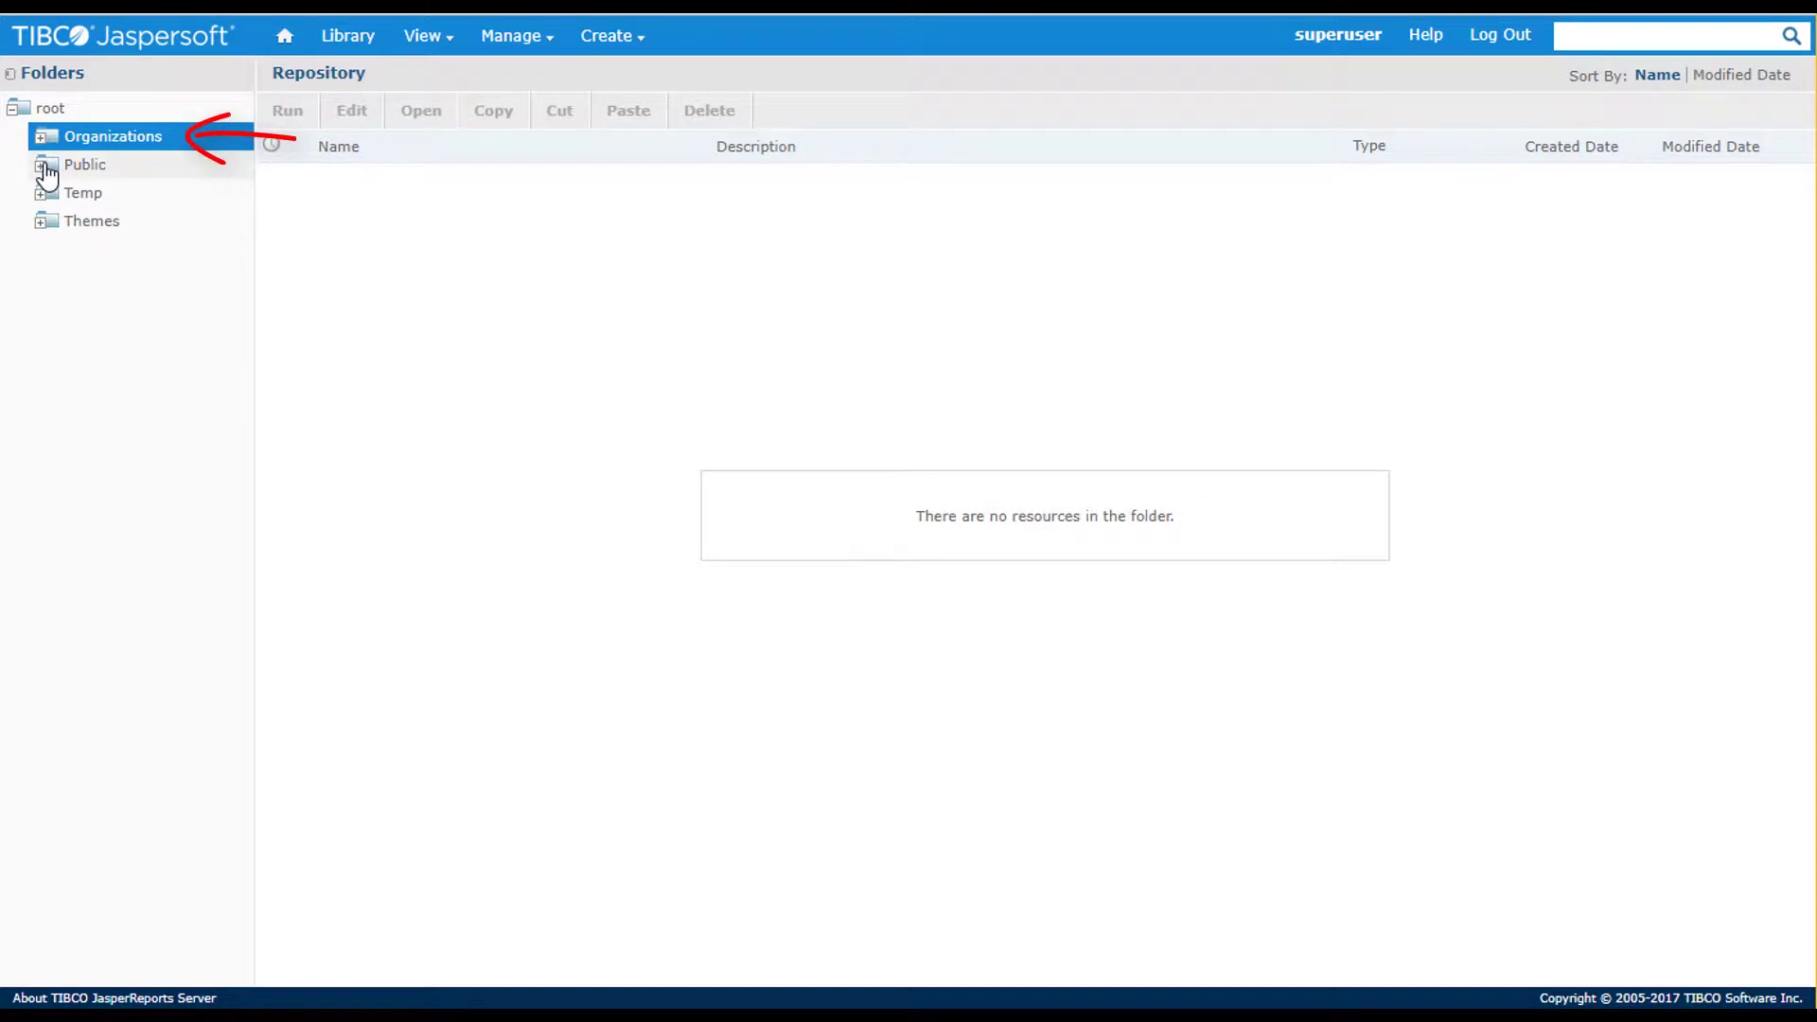
pyautogui.click(47, 165)
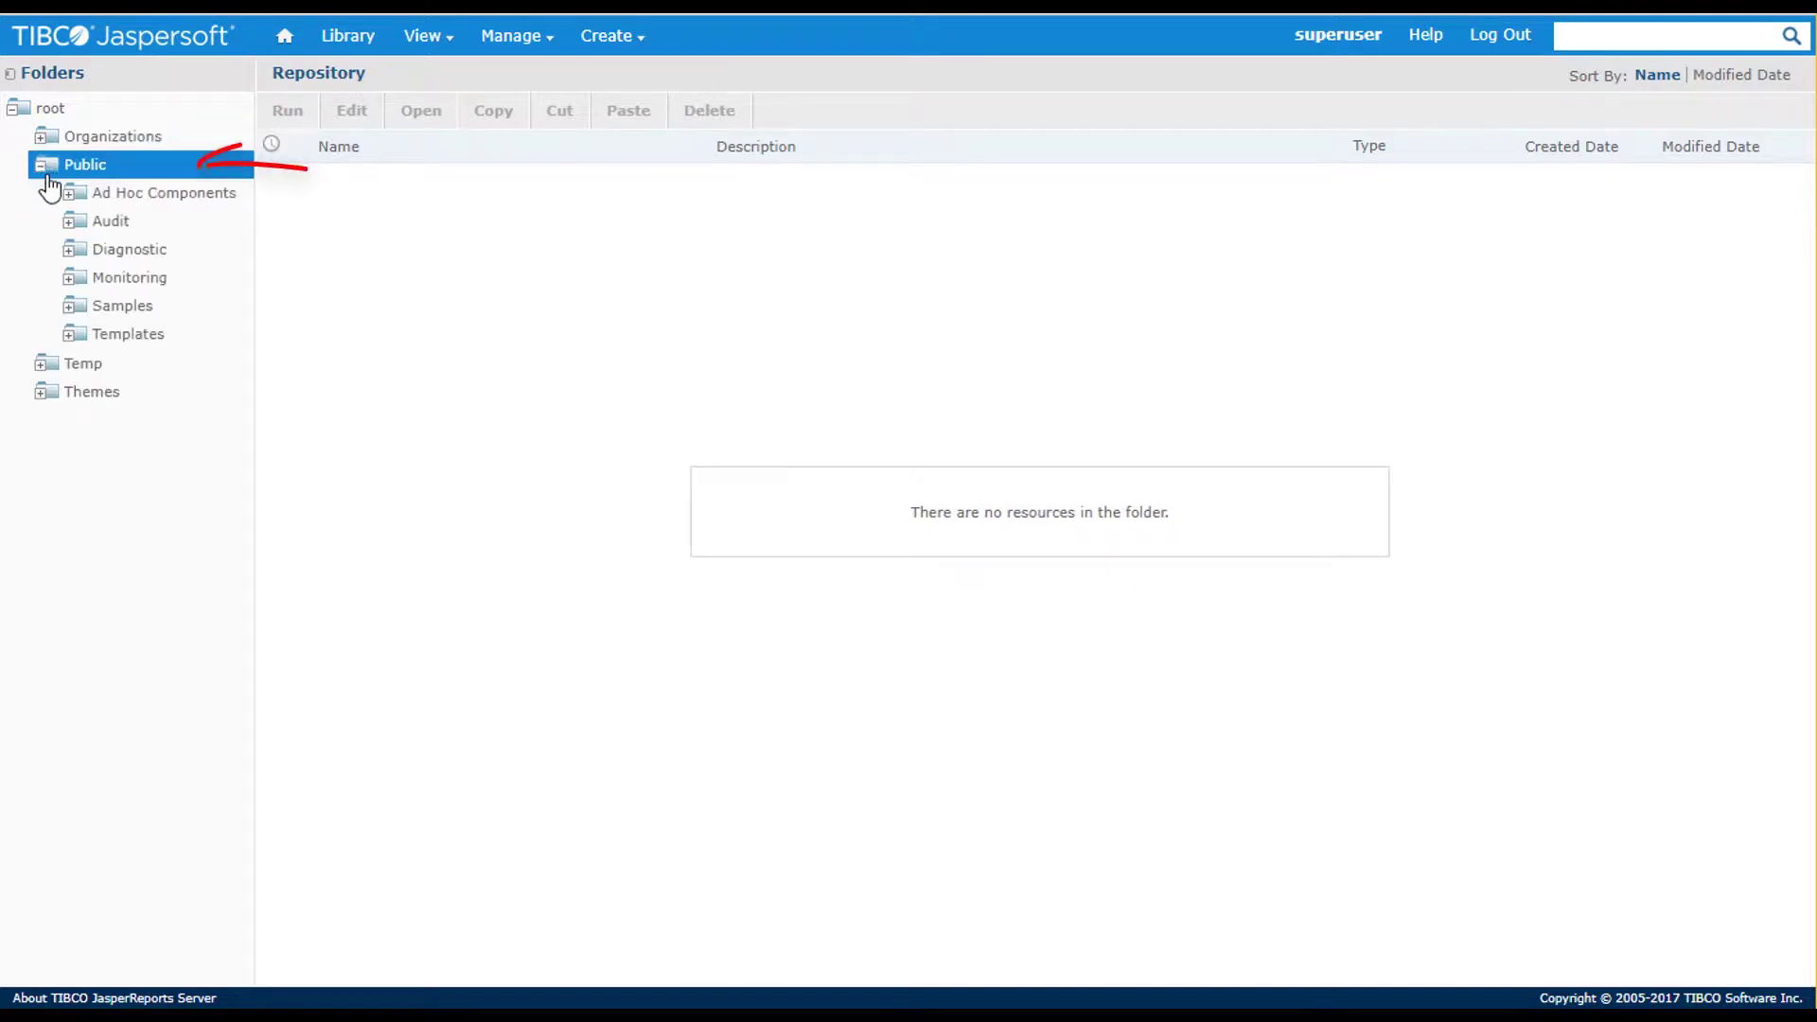
pyautogui.click(73, 309)
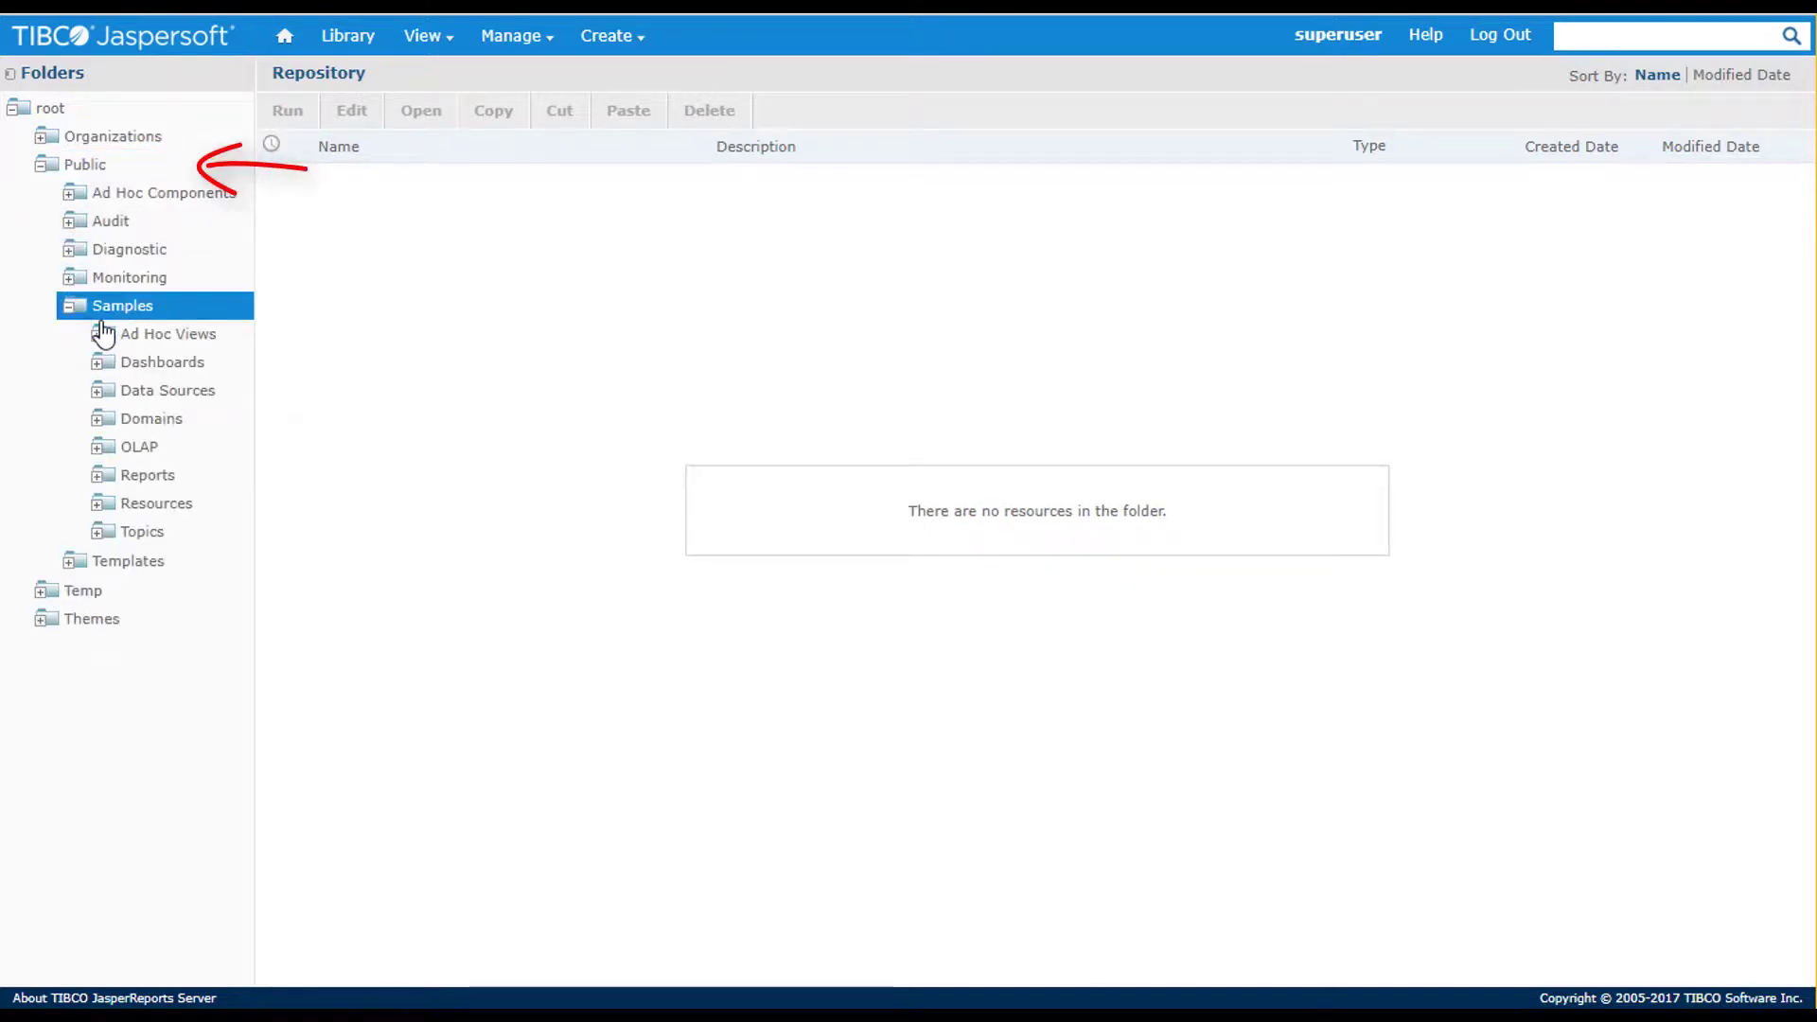
pyautogui.click(126, 339)
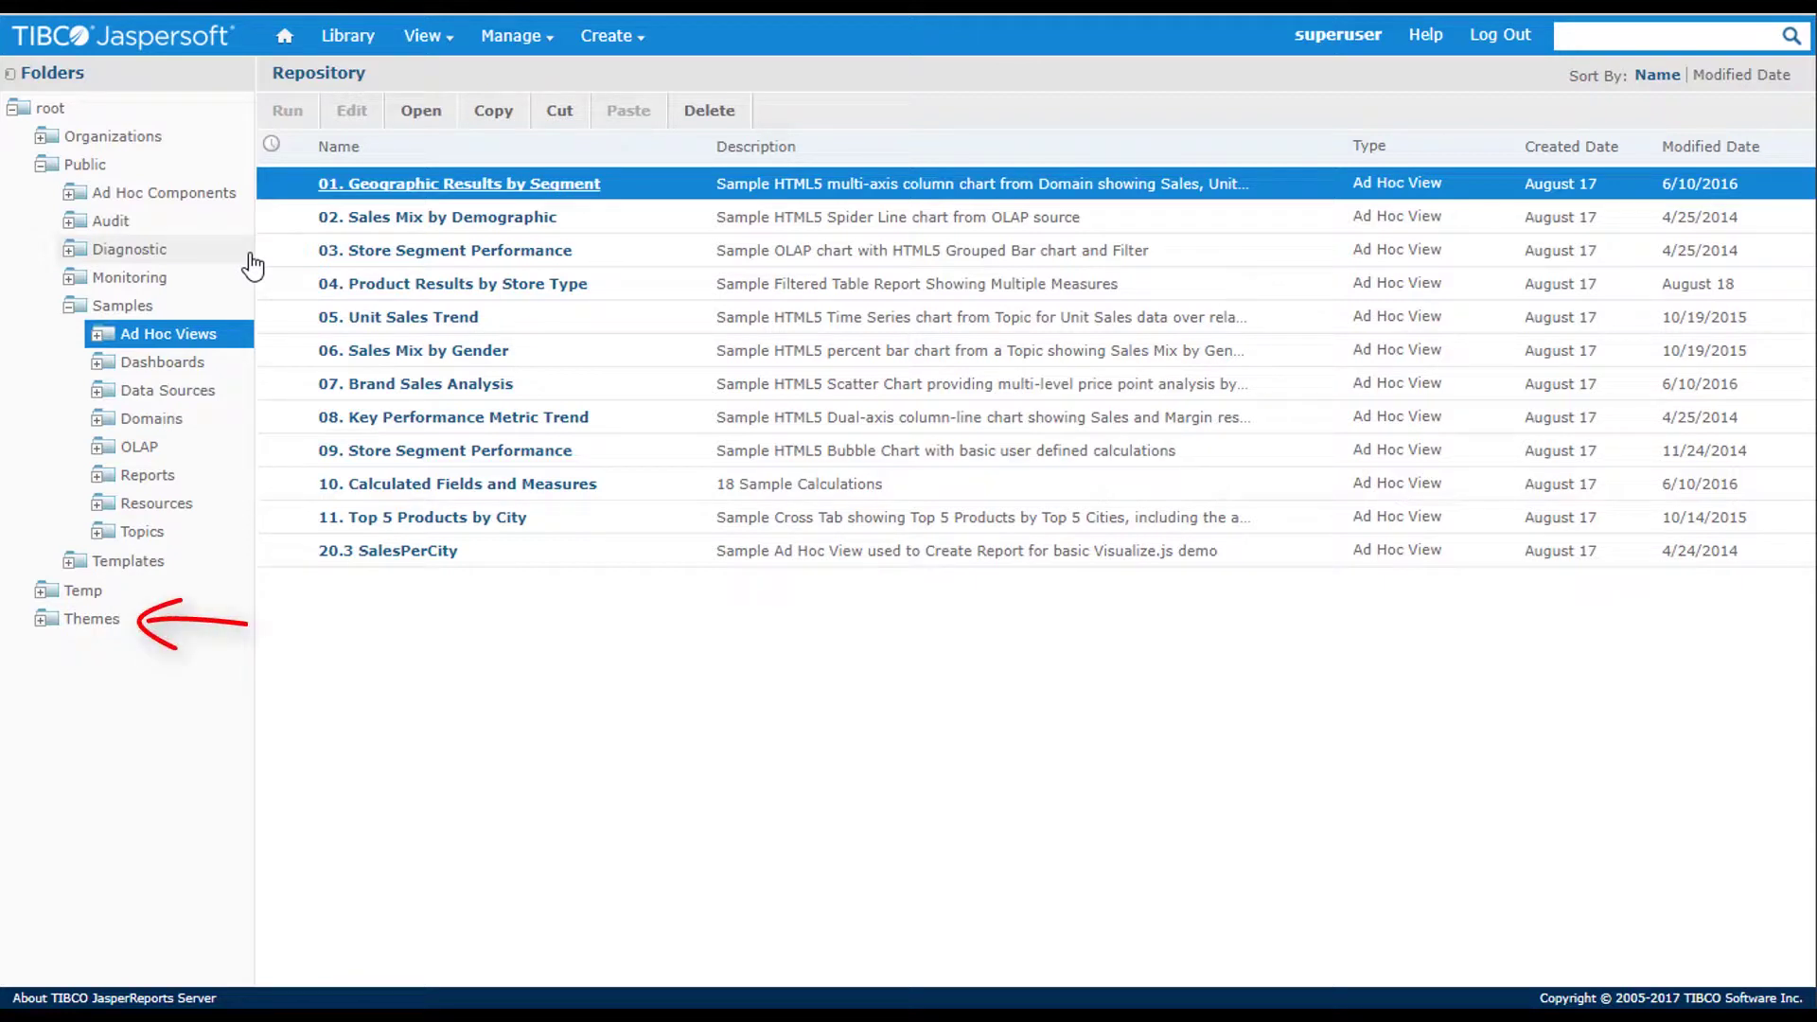
pyautogui.moveTo(515, 38)
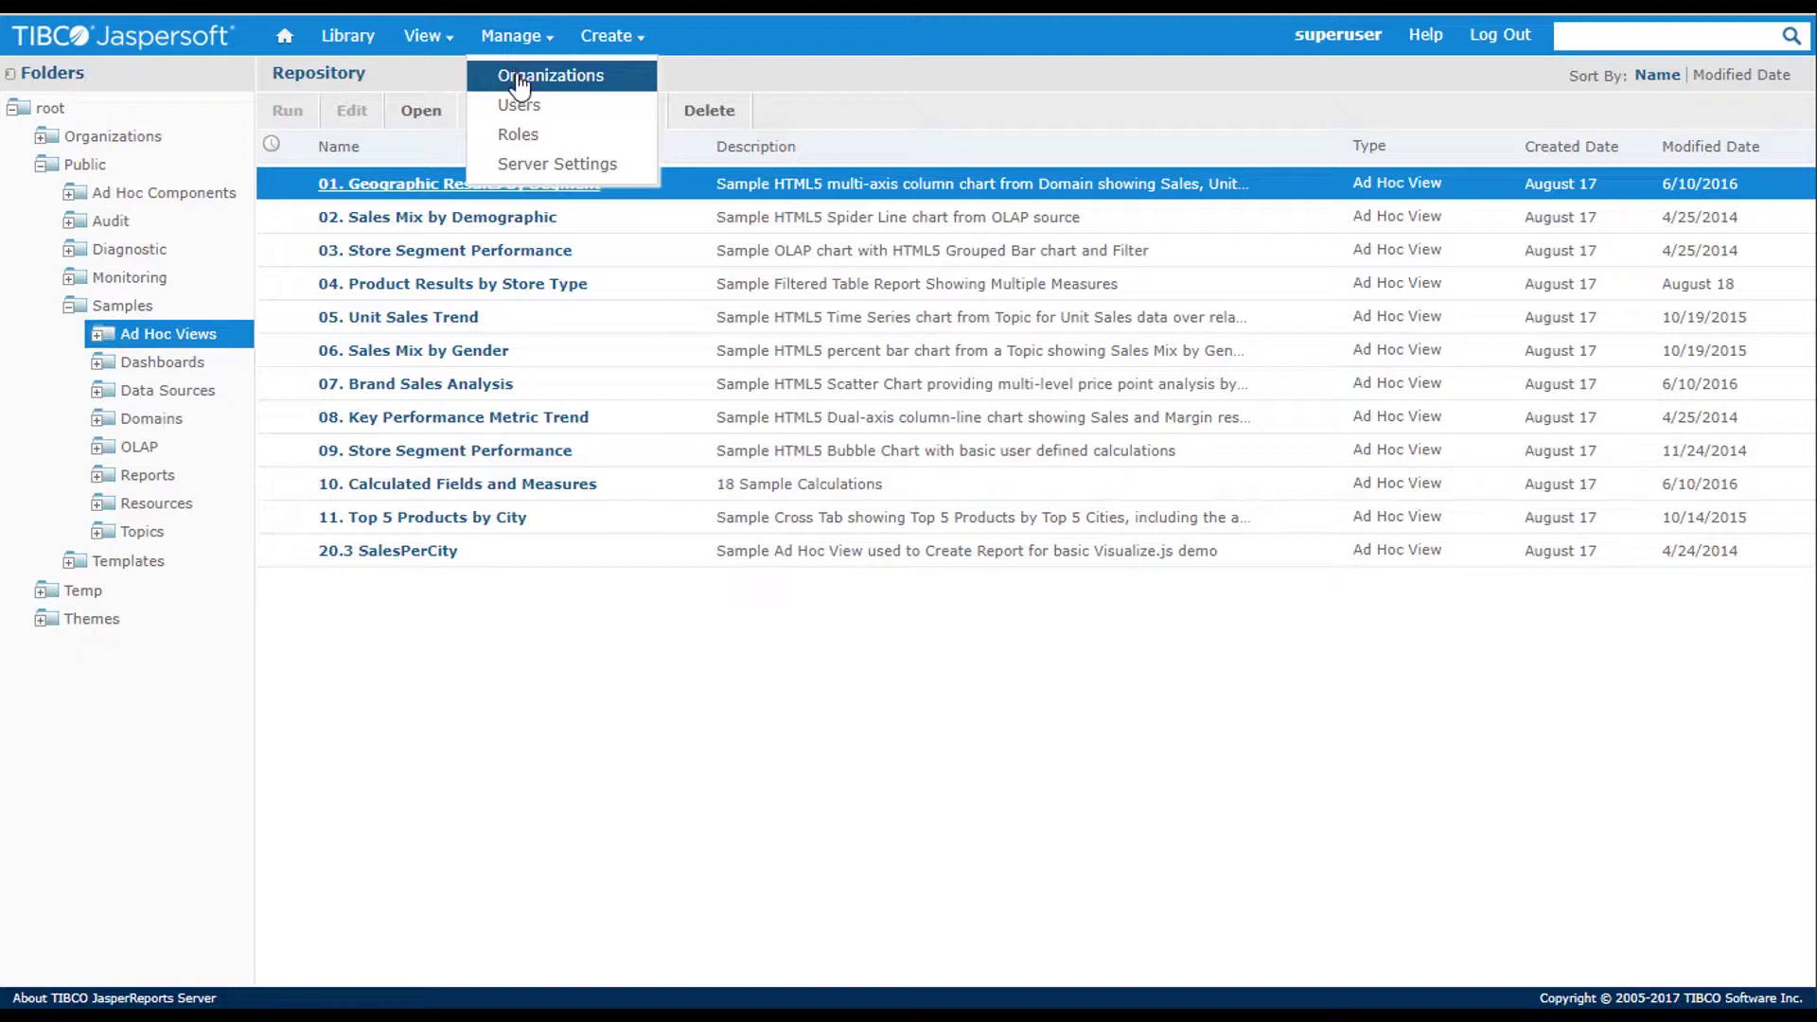
# Go to Manage > Organizations and select Organization to see its 4 users and 0 roles
pyautogui.click(516, 79)
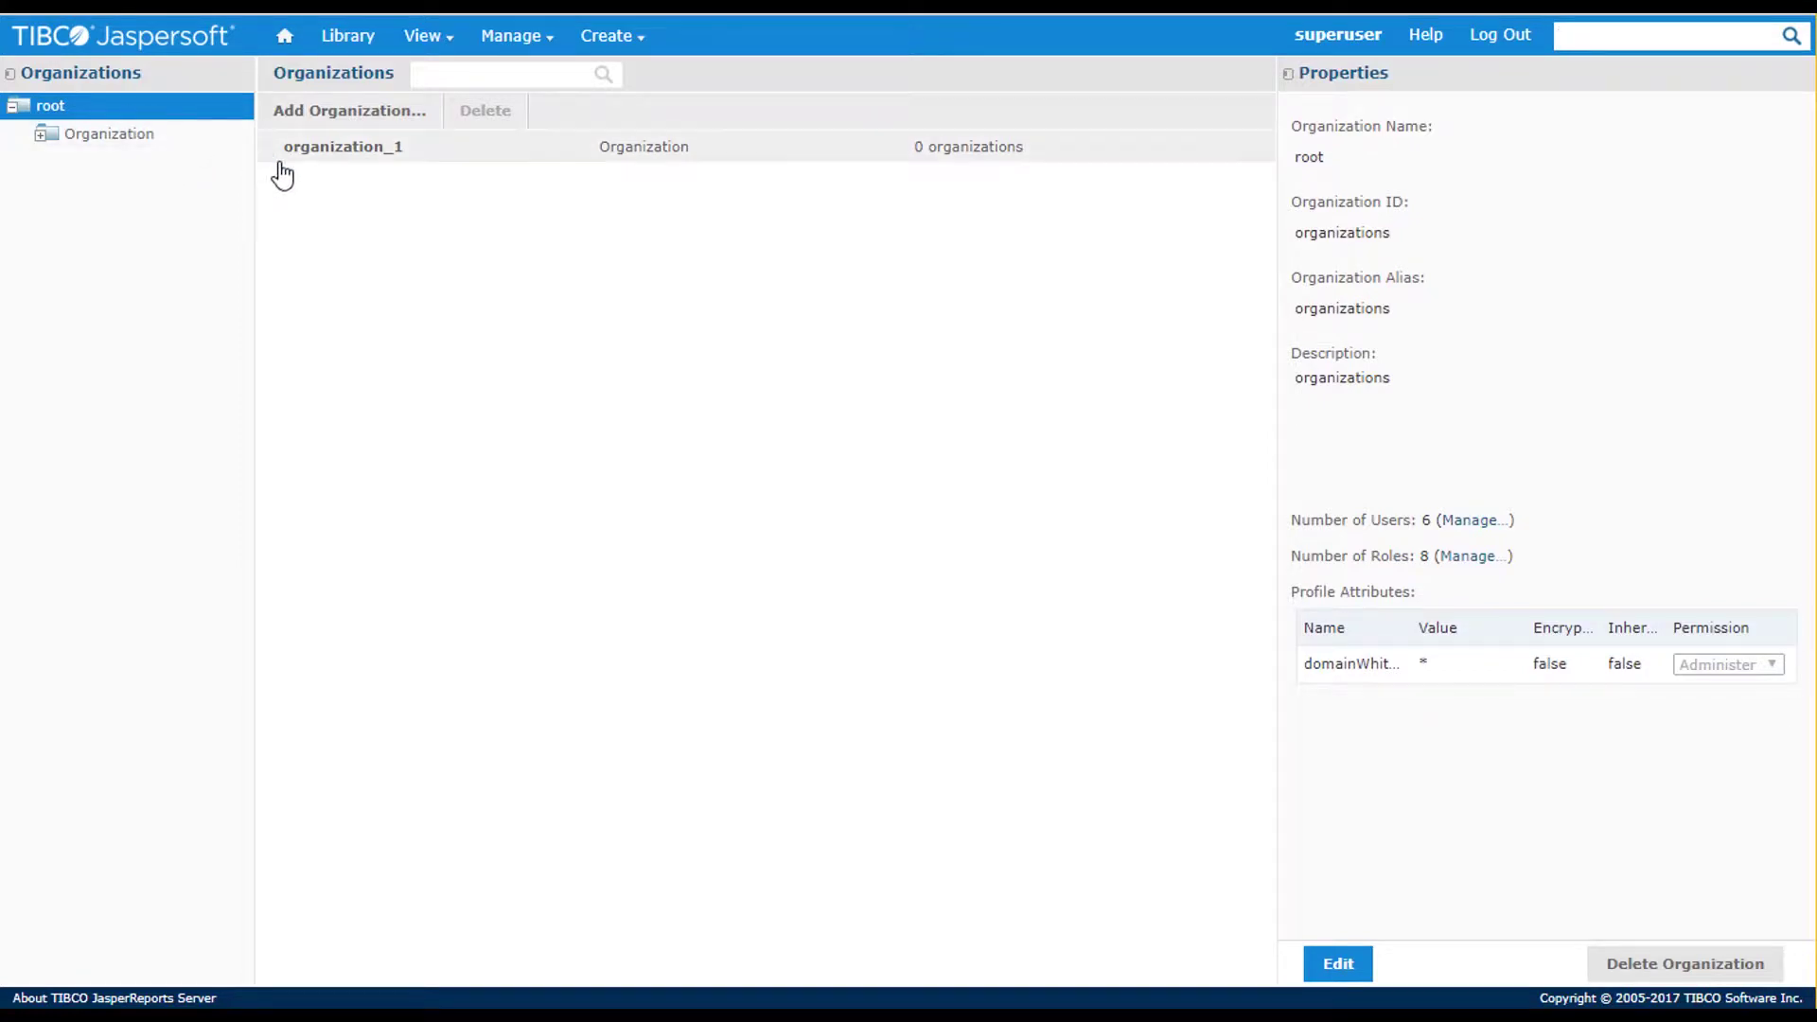
pyautogui.click(55, 140)
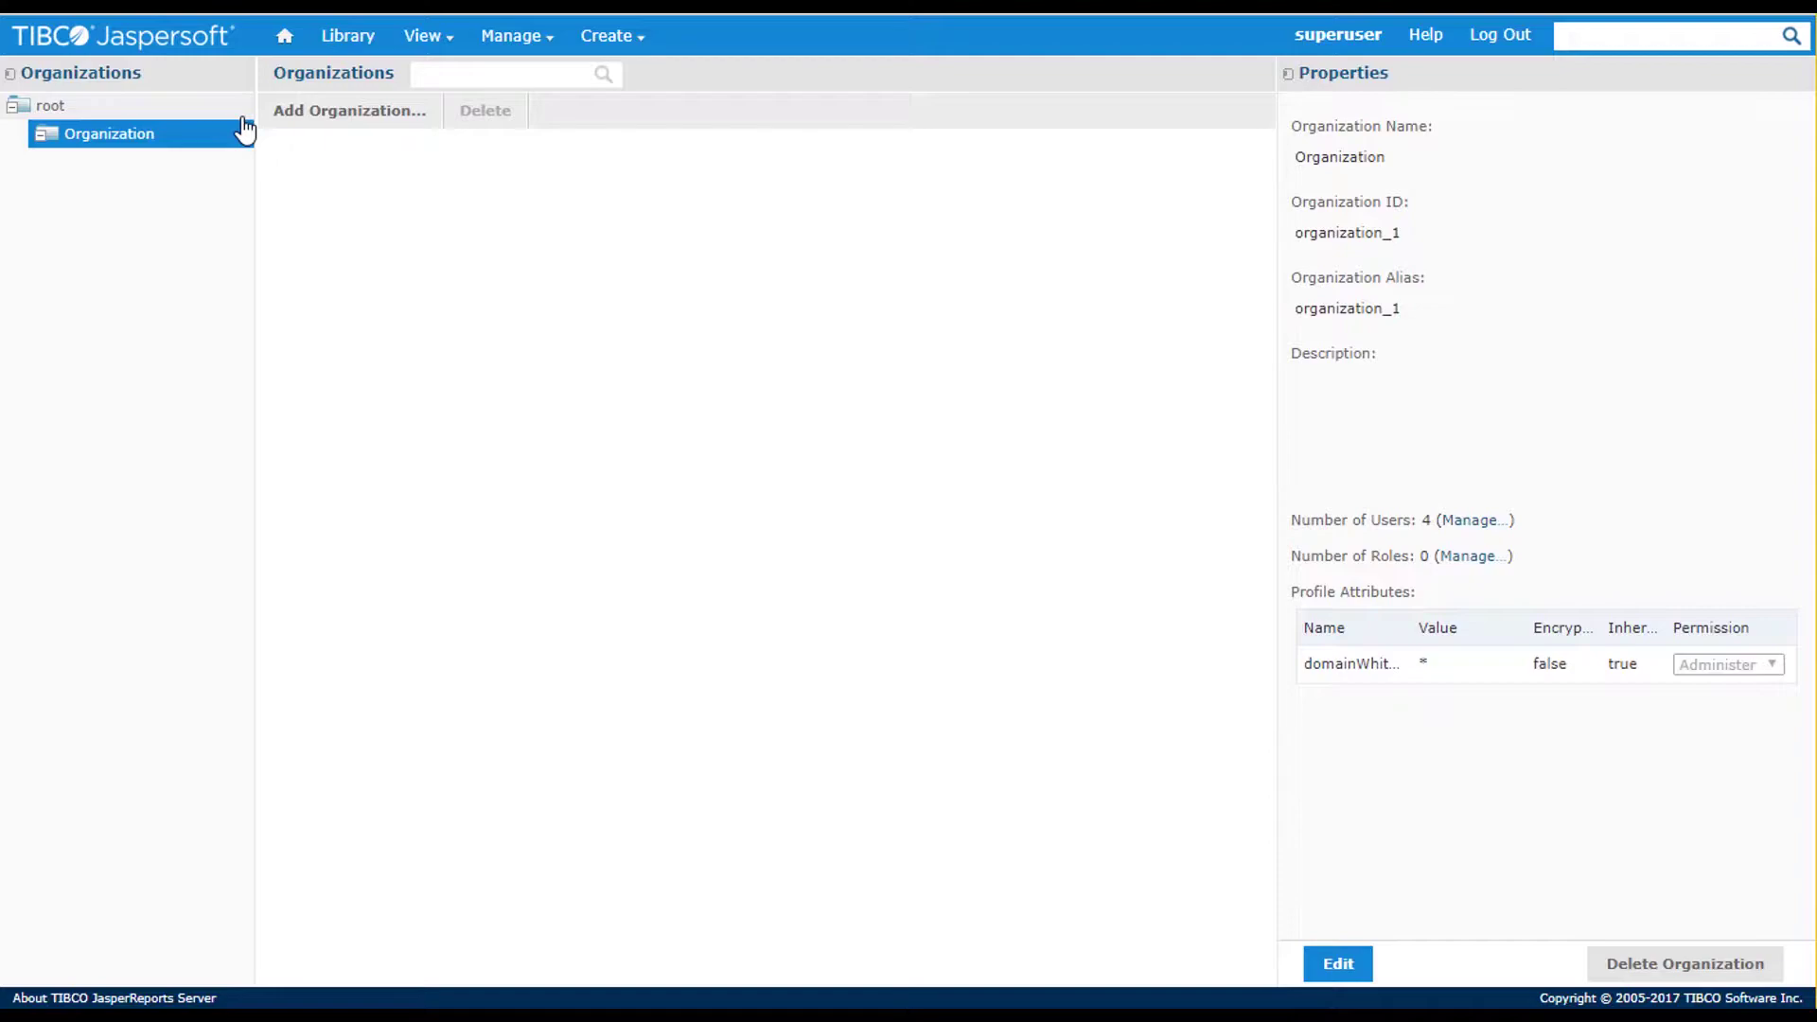
# Create a sub-organization named Tutorial under Organization
pyautogui.click(303, 125)
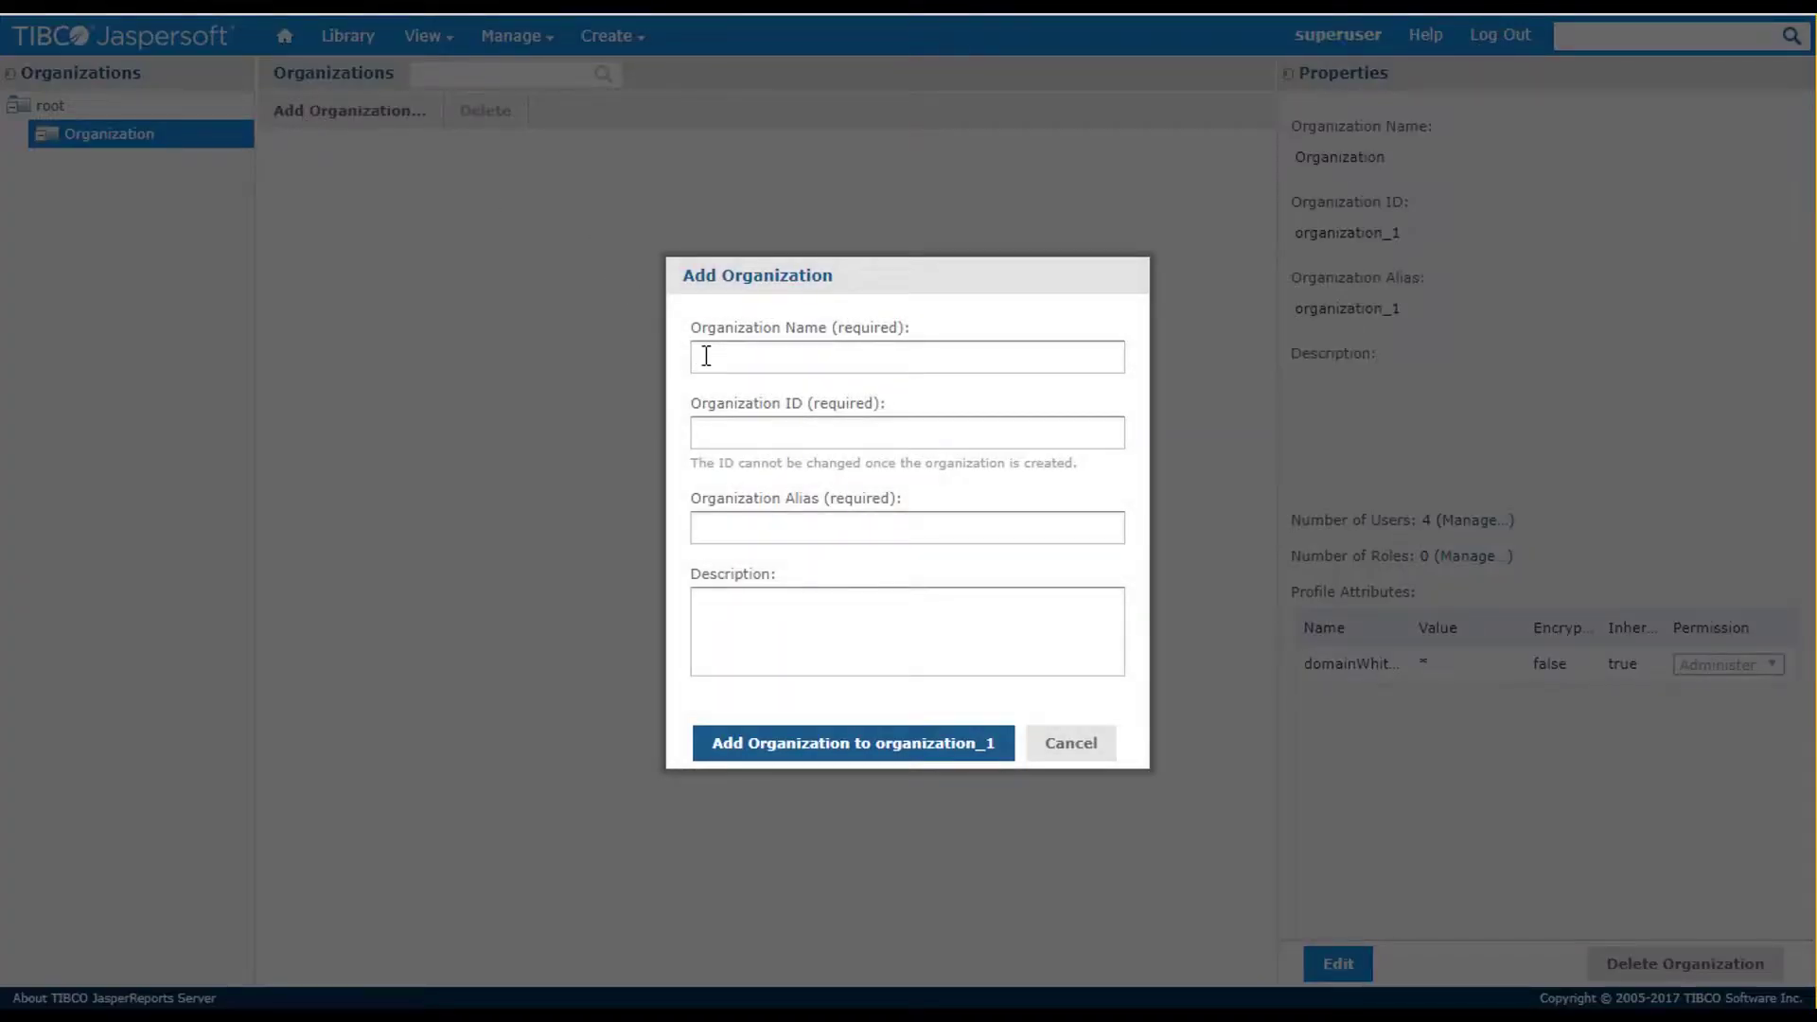
pyautogui.click(704, 355)
pyautogui.write('Tutorial')
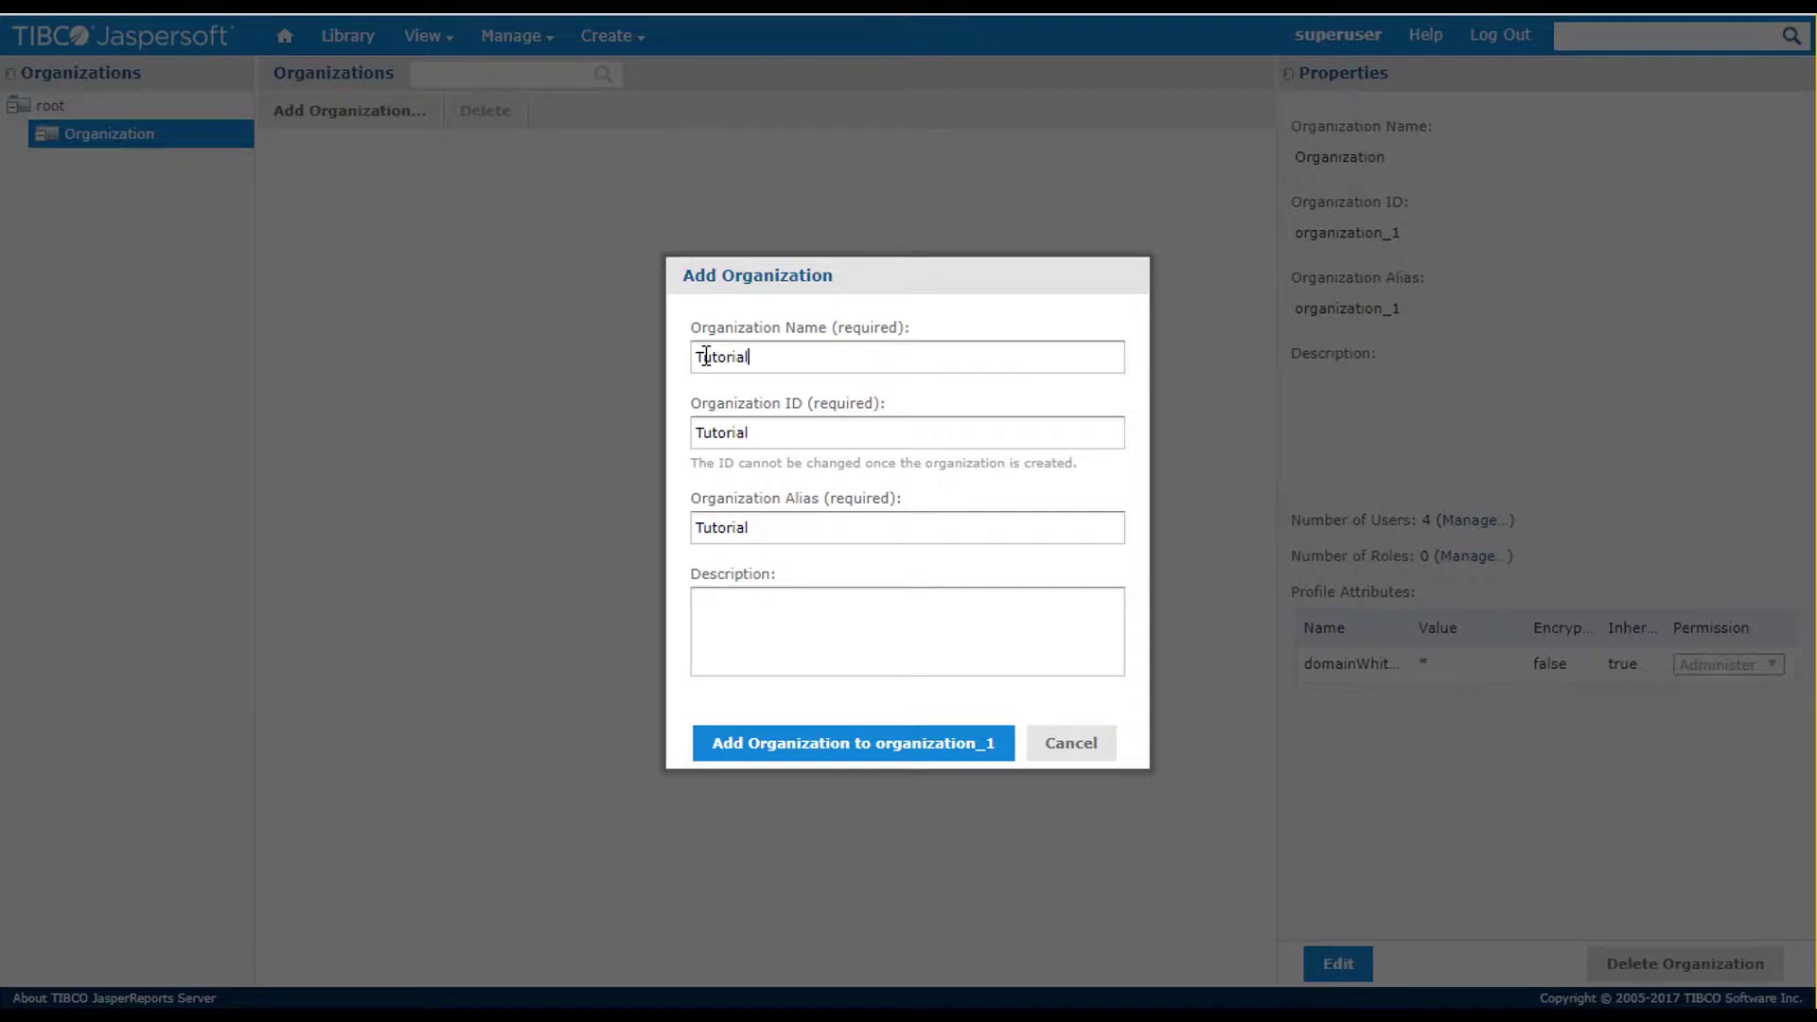
pyautogui.click(768, 755)
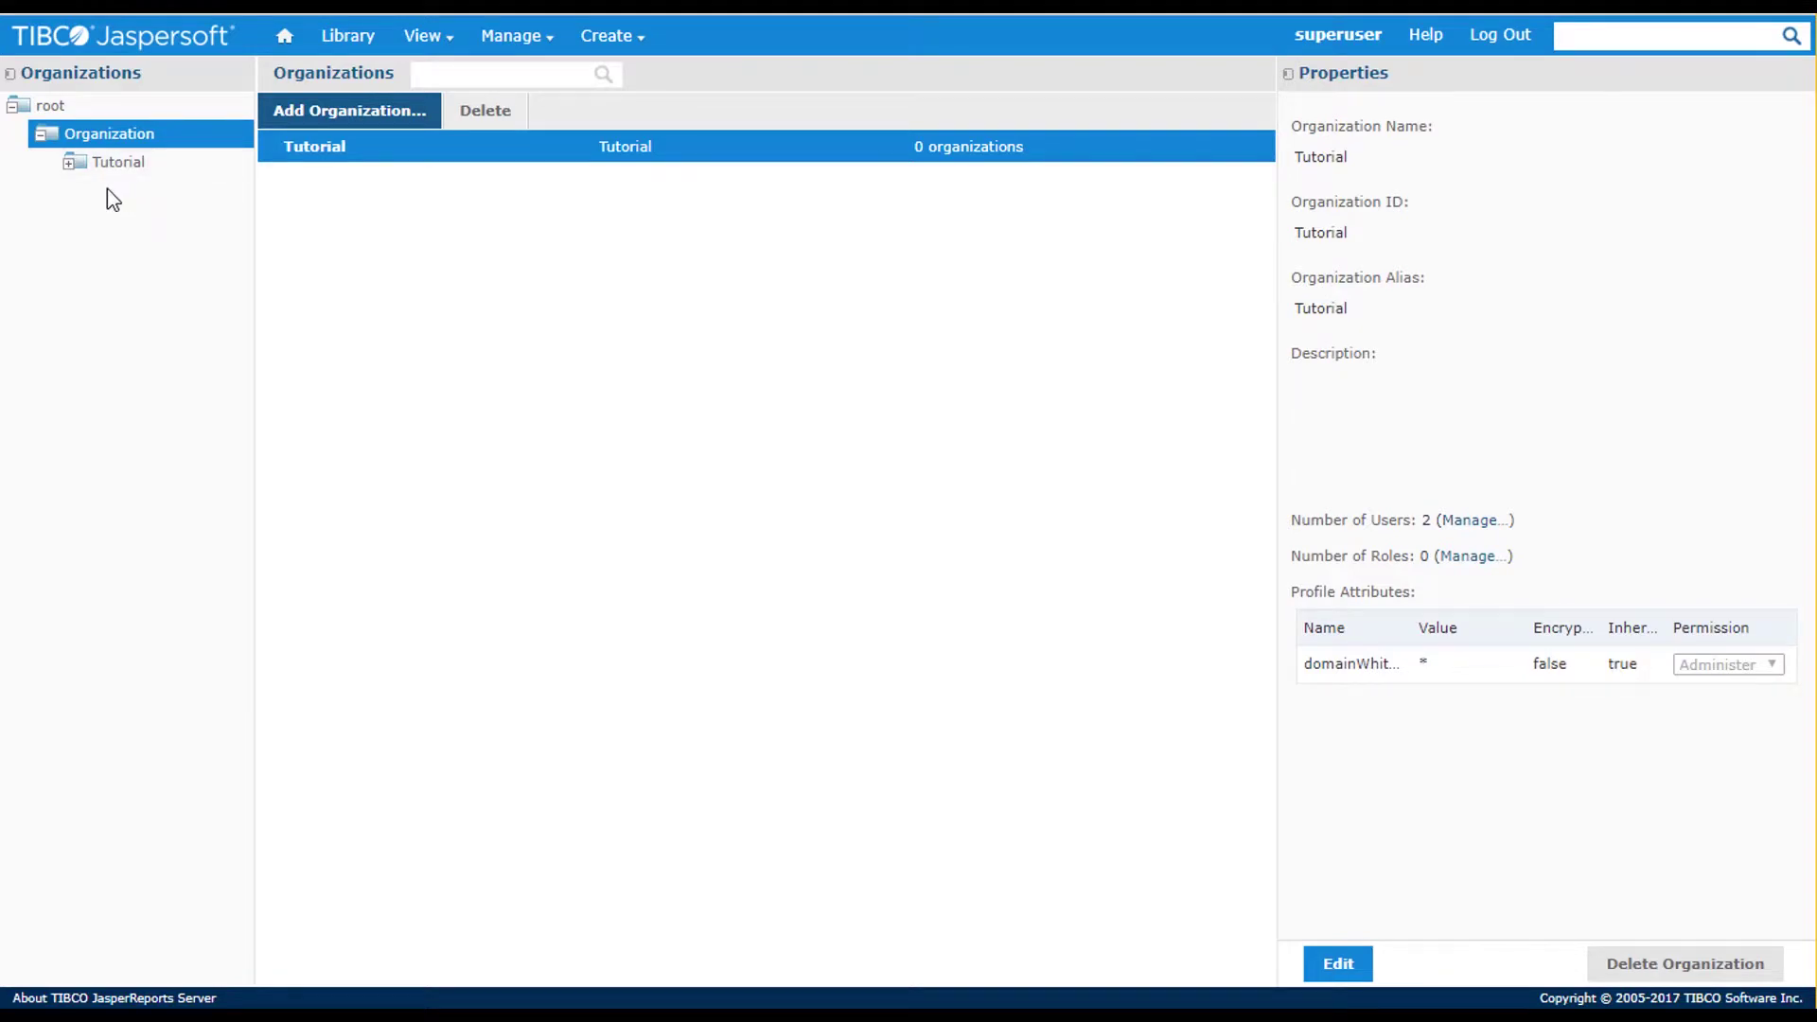
# Create a Top Tutorial organization under root, then reselect Organization
pyautogui.click(47, 105)
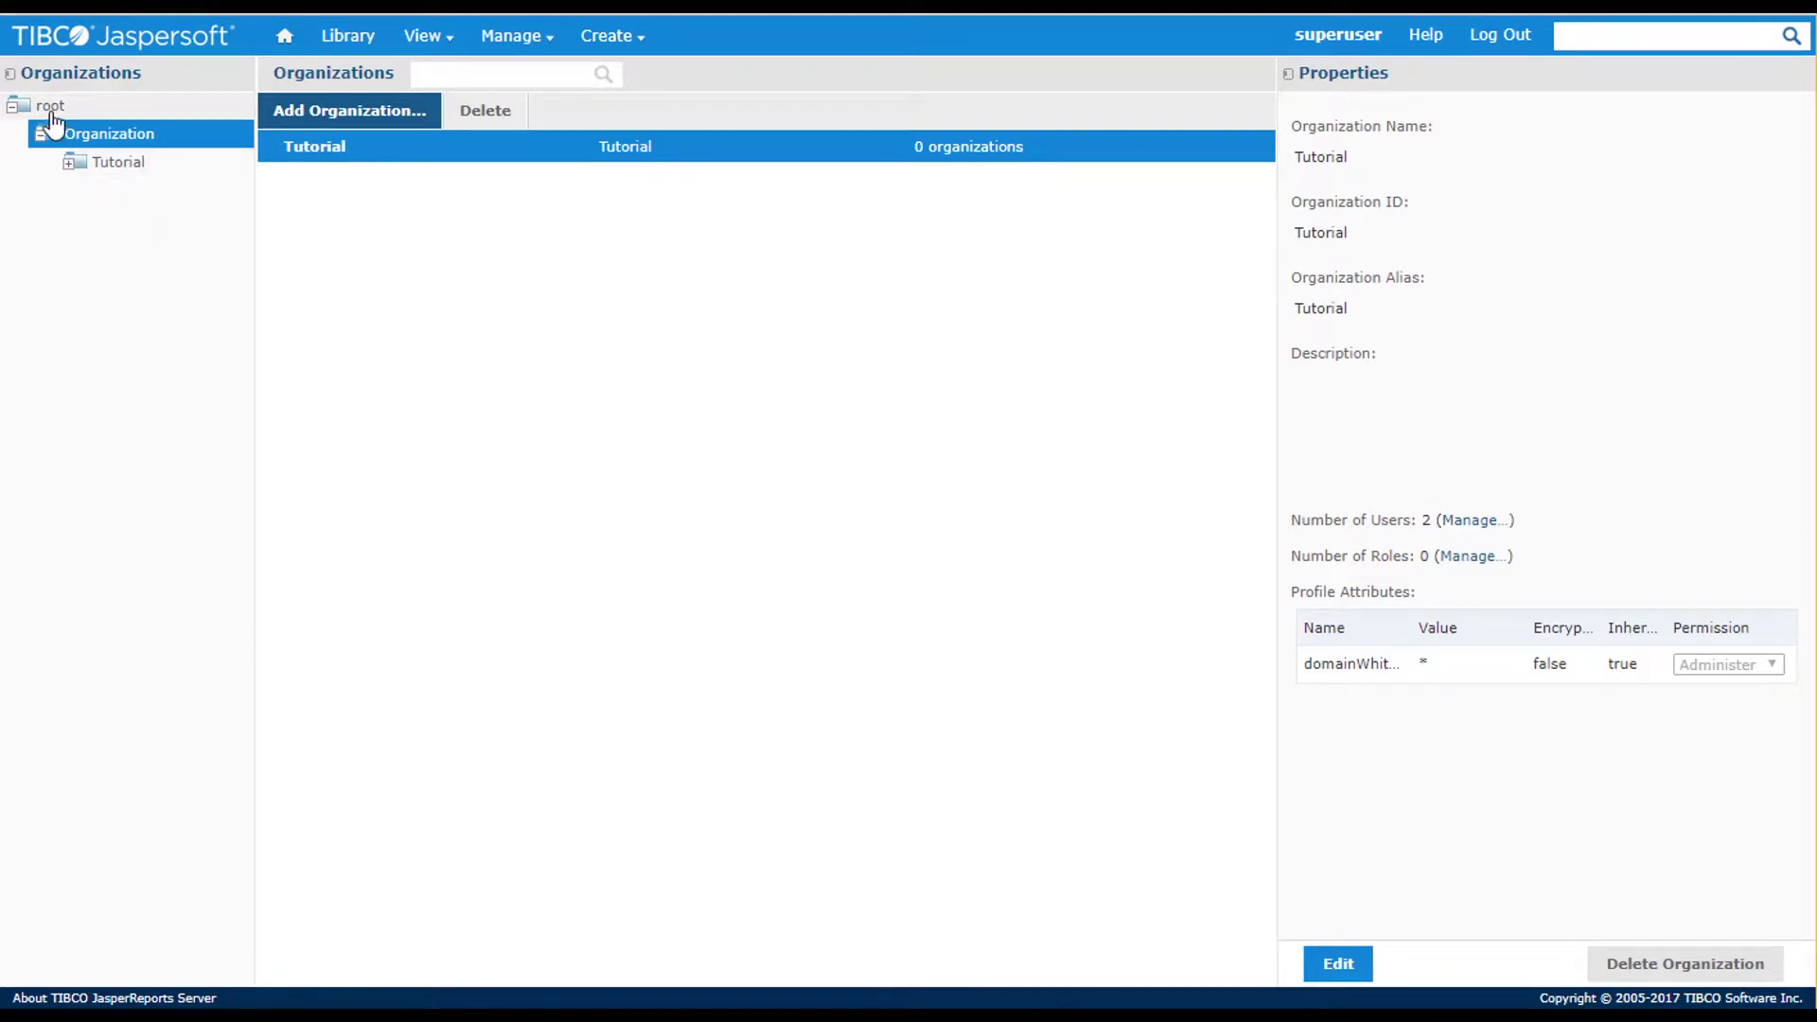
pyautogui.click(299, 121)
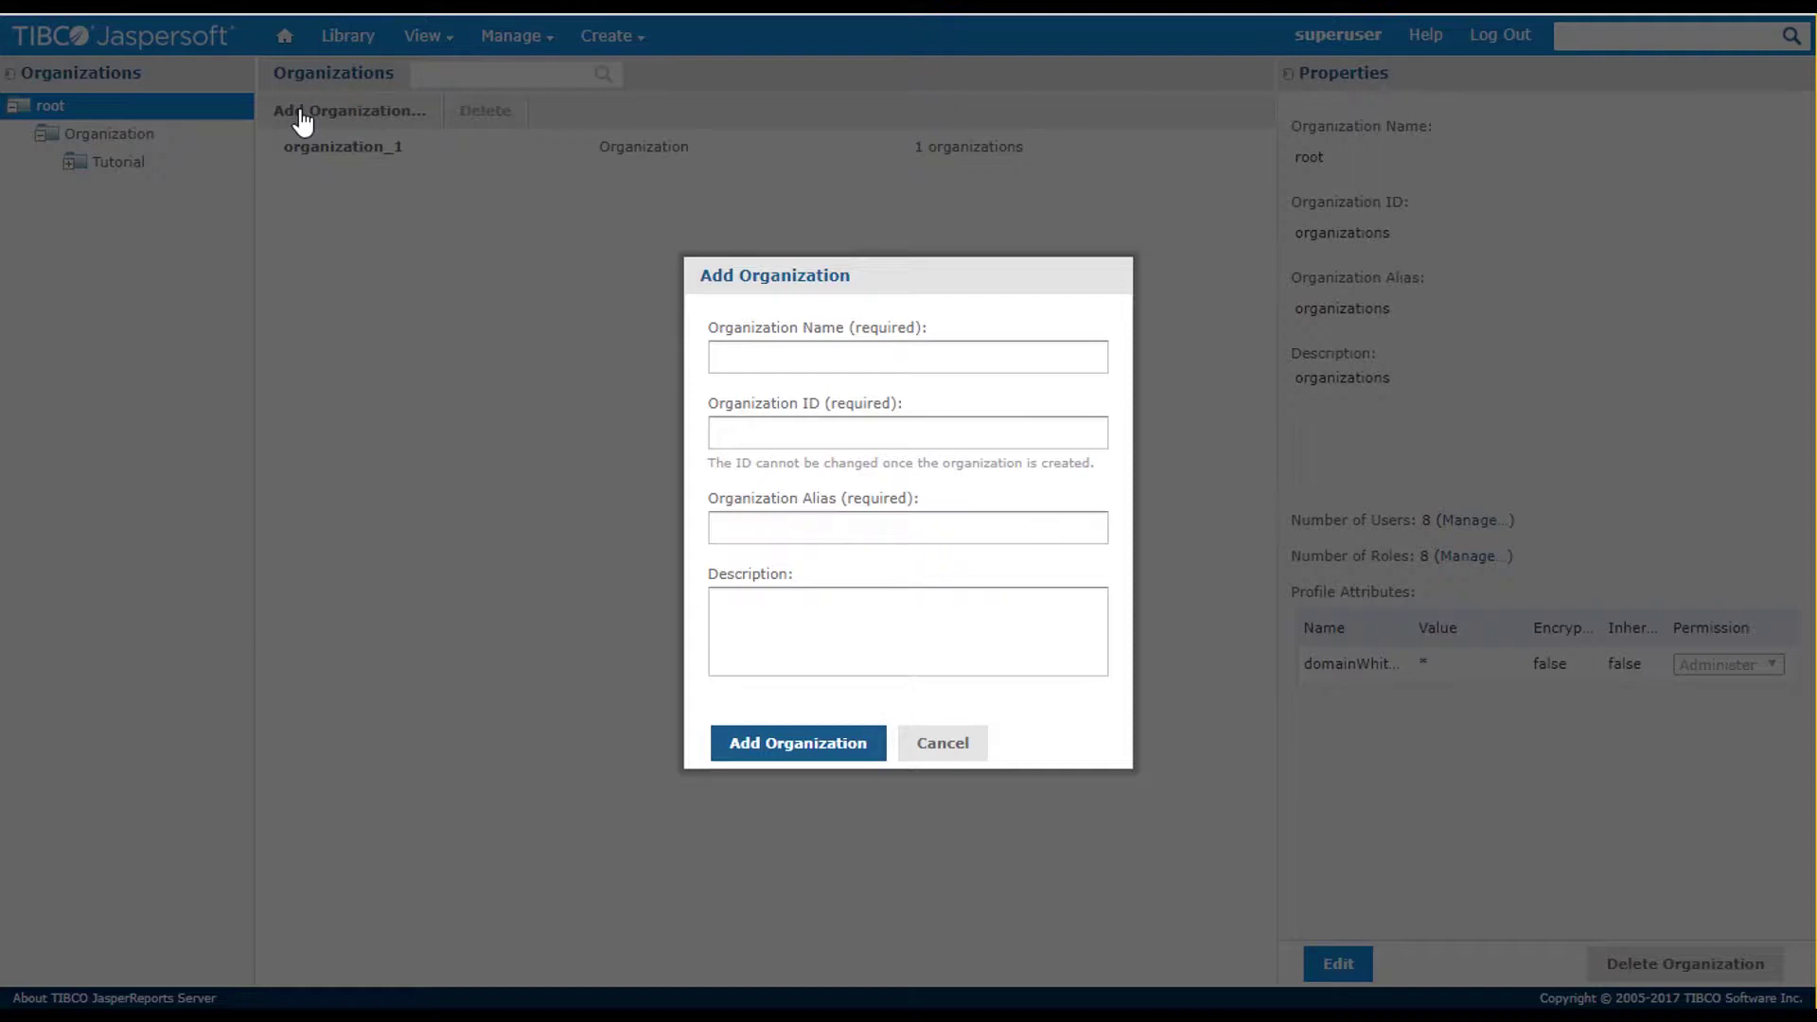
pyautogui.click(792, 357)
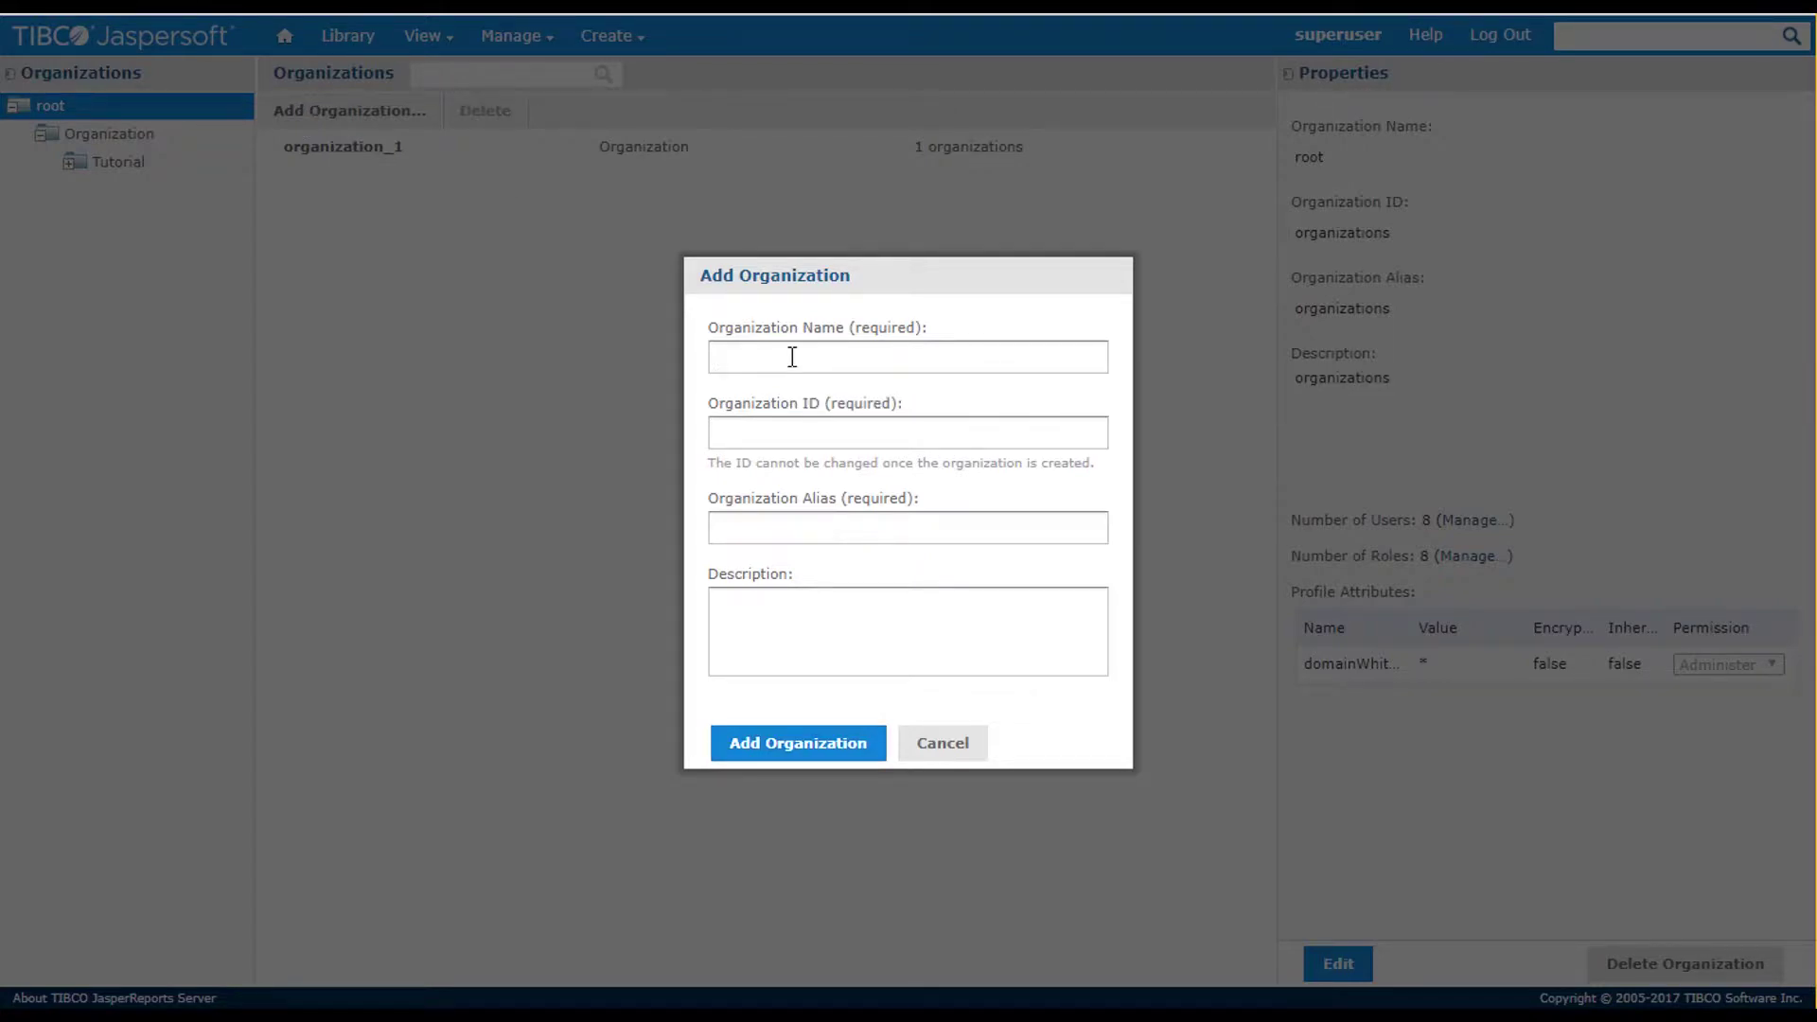
pyautogui.write('Top Tutorial')
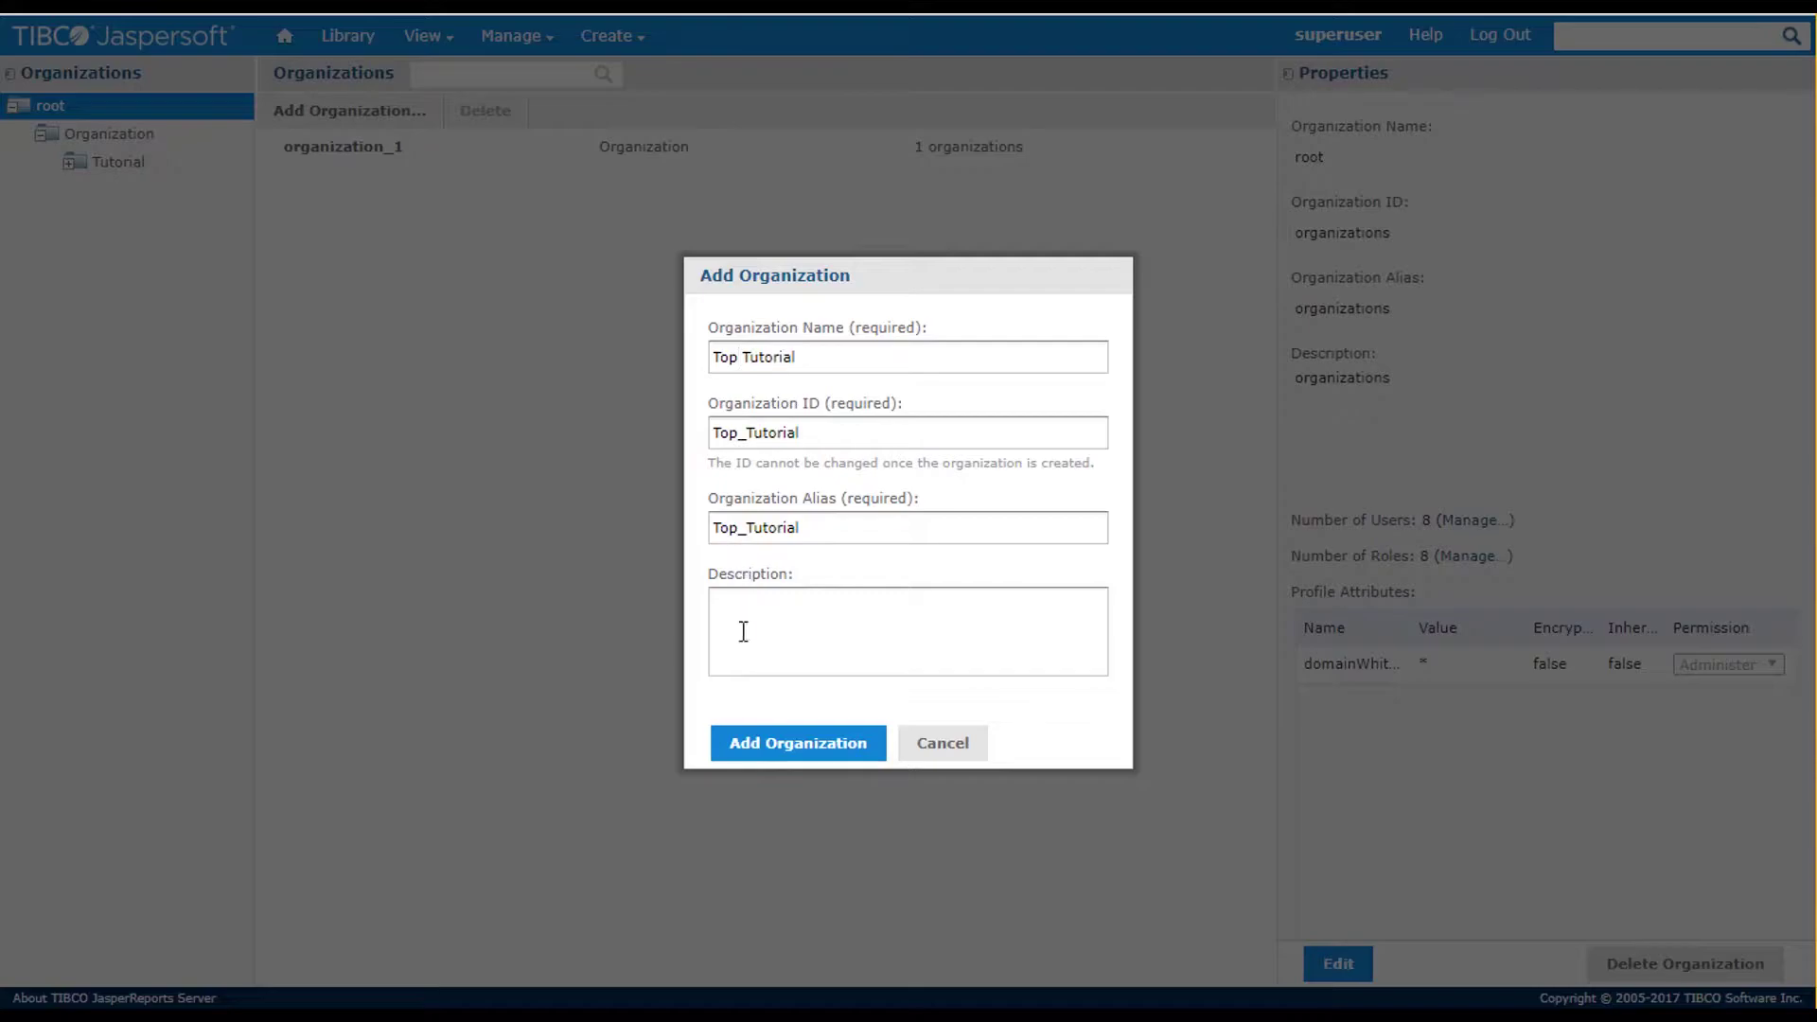
pyautogui.click(754, 746)
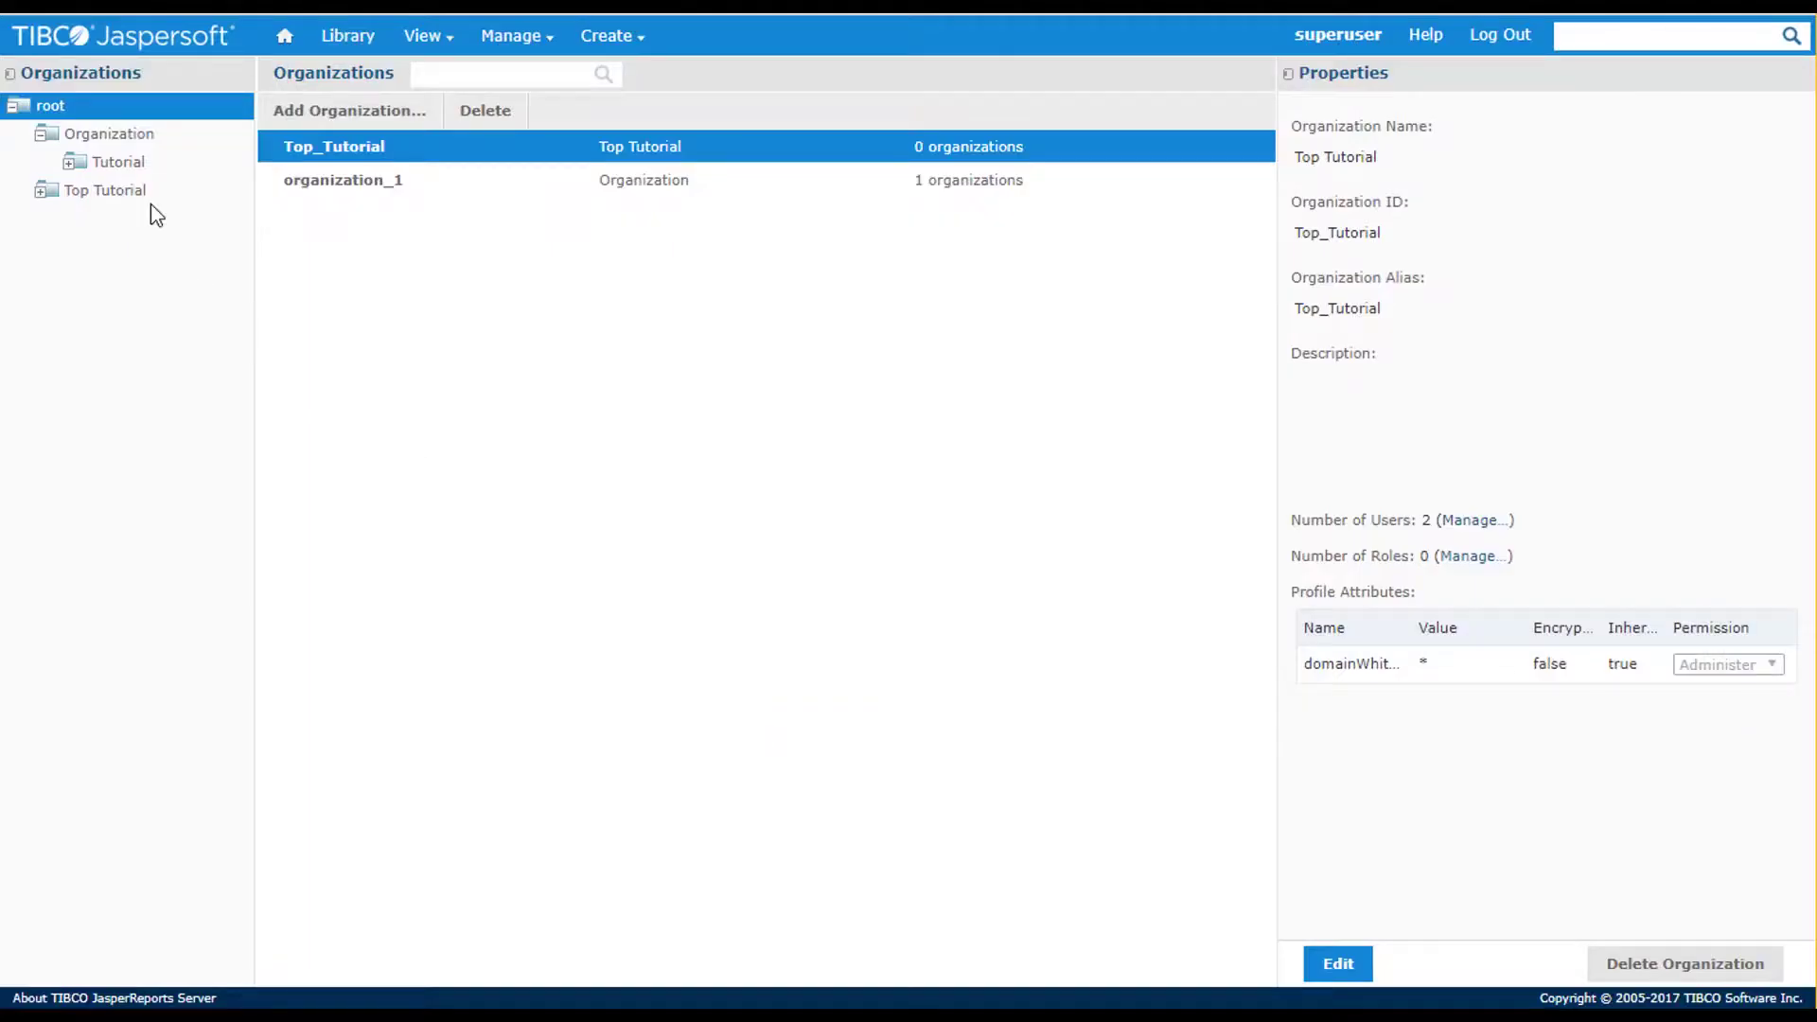
pyautogui.click(109, 134)
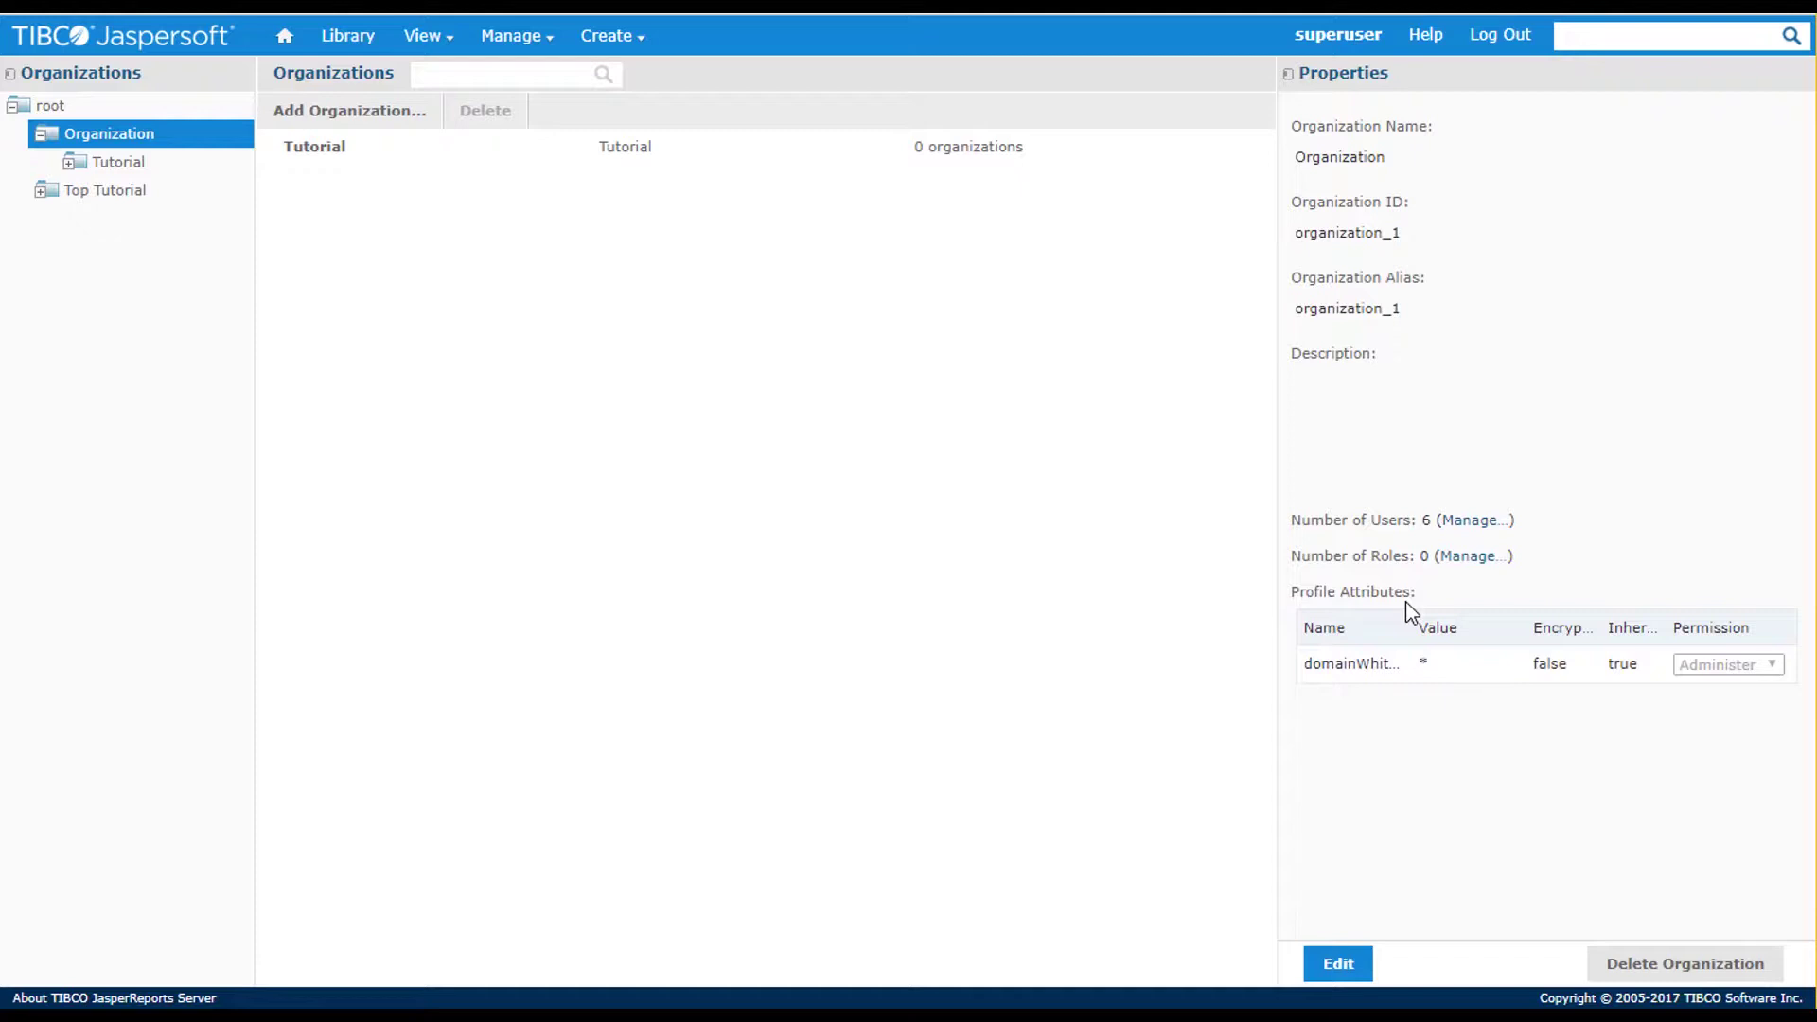
# Edit Organization and check its inherited domainWhitelist attribute, value *, on the Attributes tab
pyautogui.click(1340, 964)
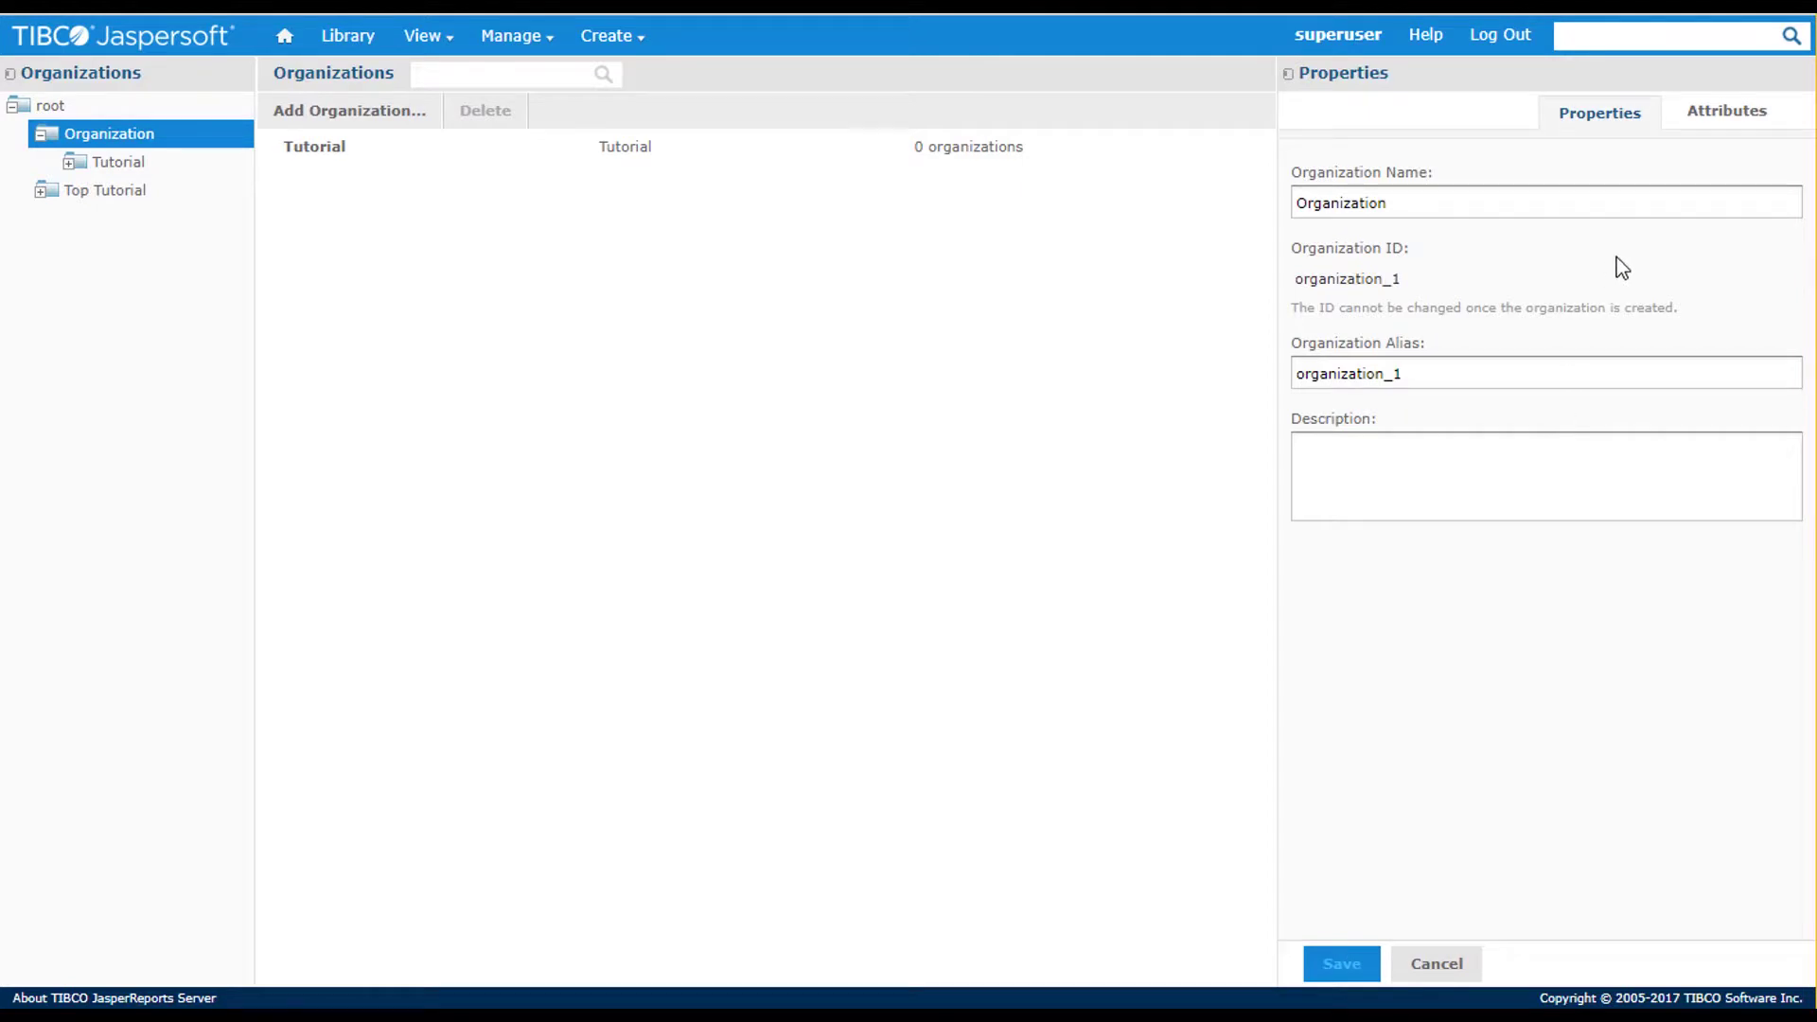
pyautogui.click(1723, 123)
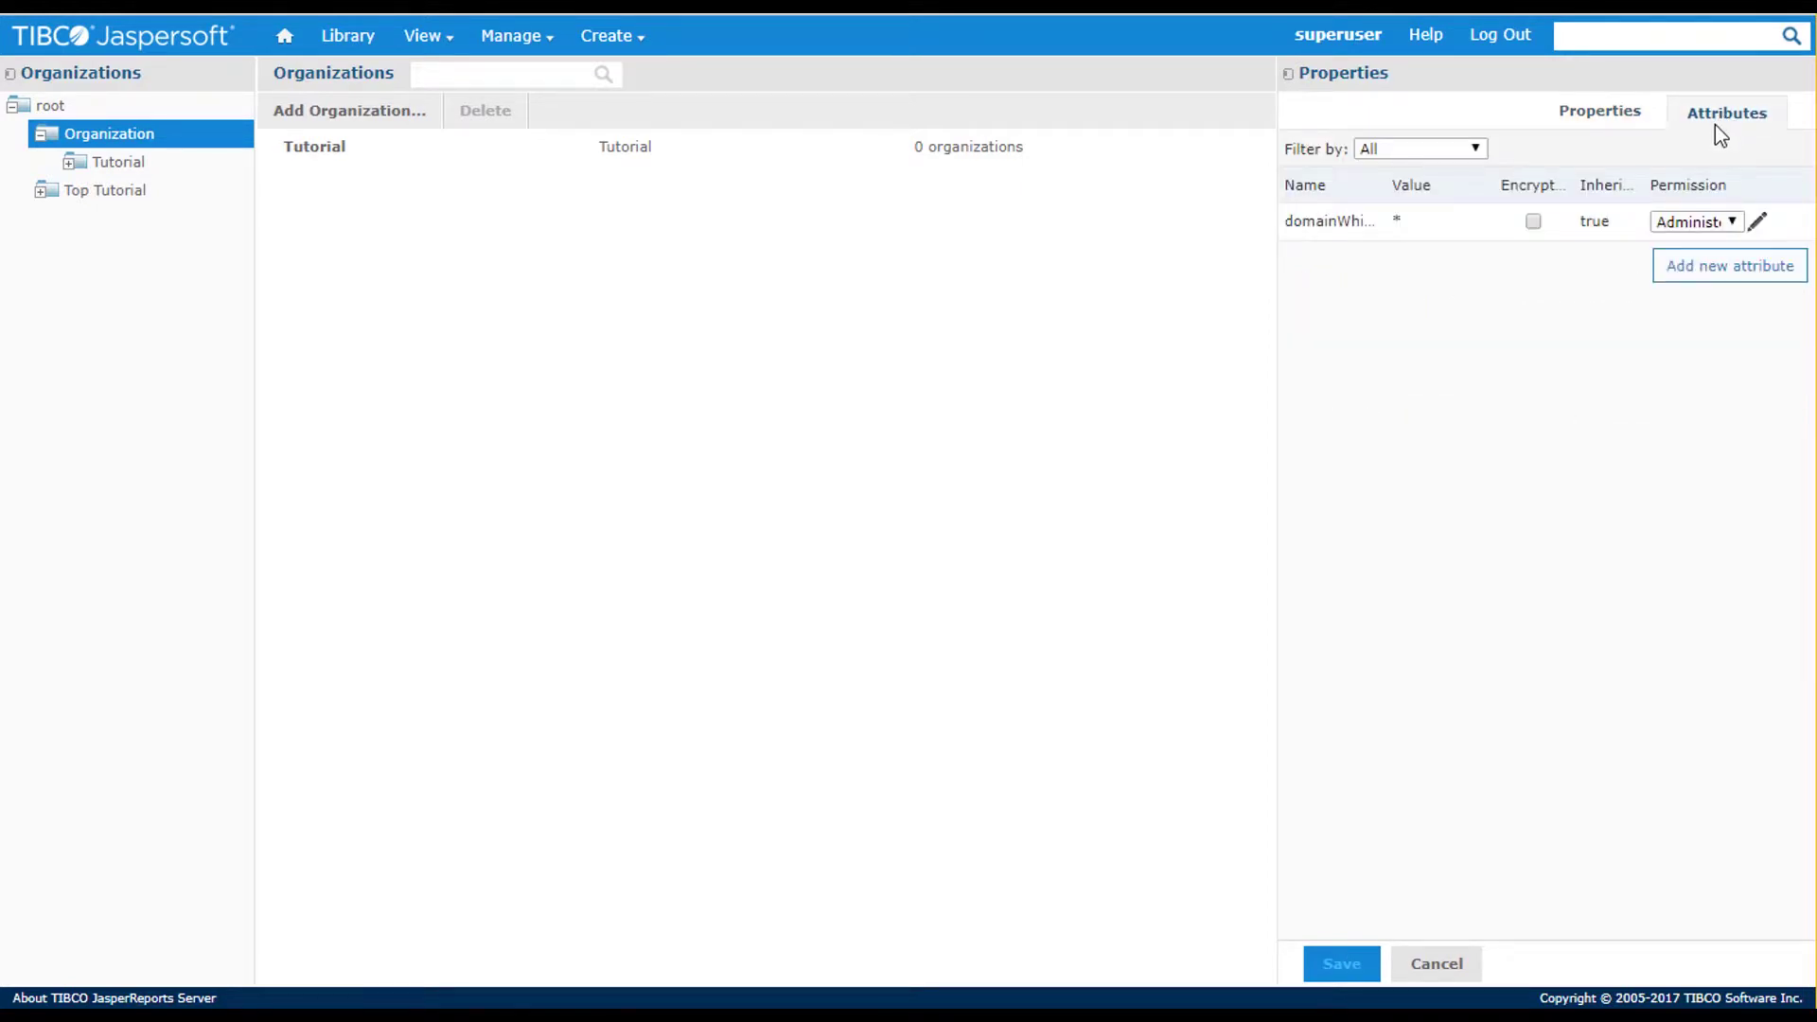
# Cancel the edits, open the repository, and expand the Organization, Tutorial and Top Tutorial folders
pyautogui.click(1435, 963)
pyautogui.click(423, 38)
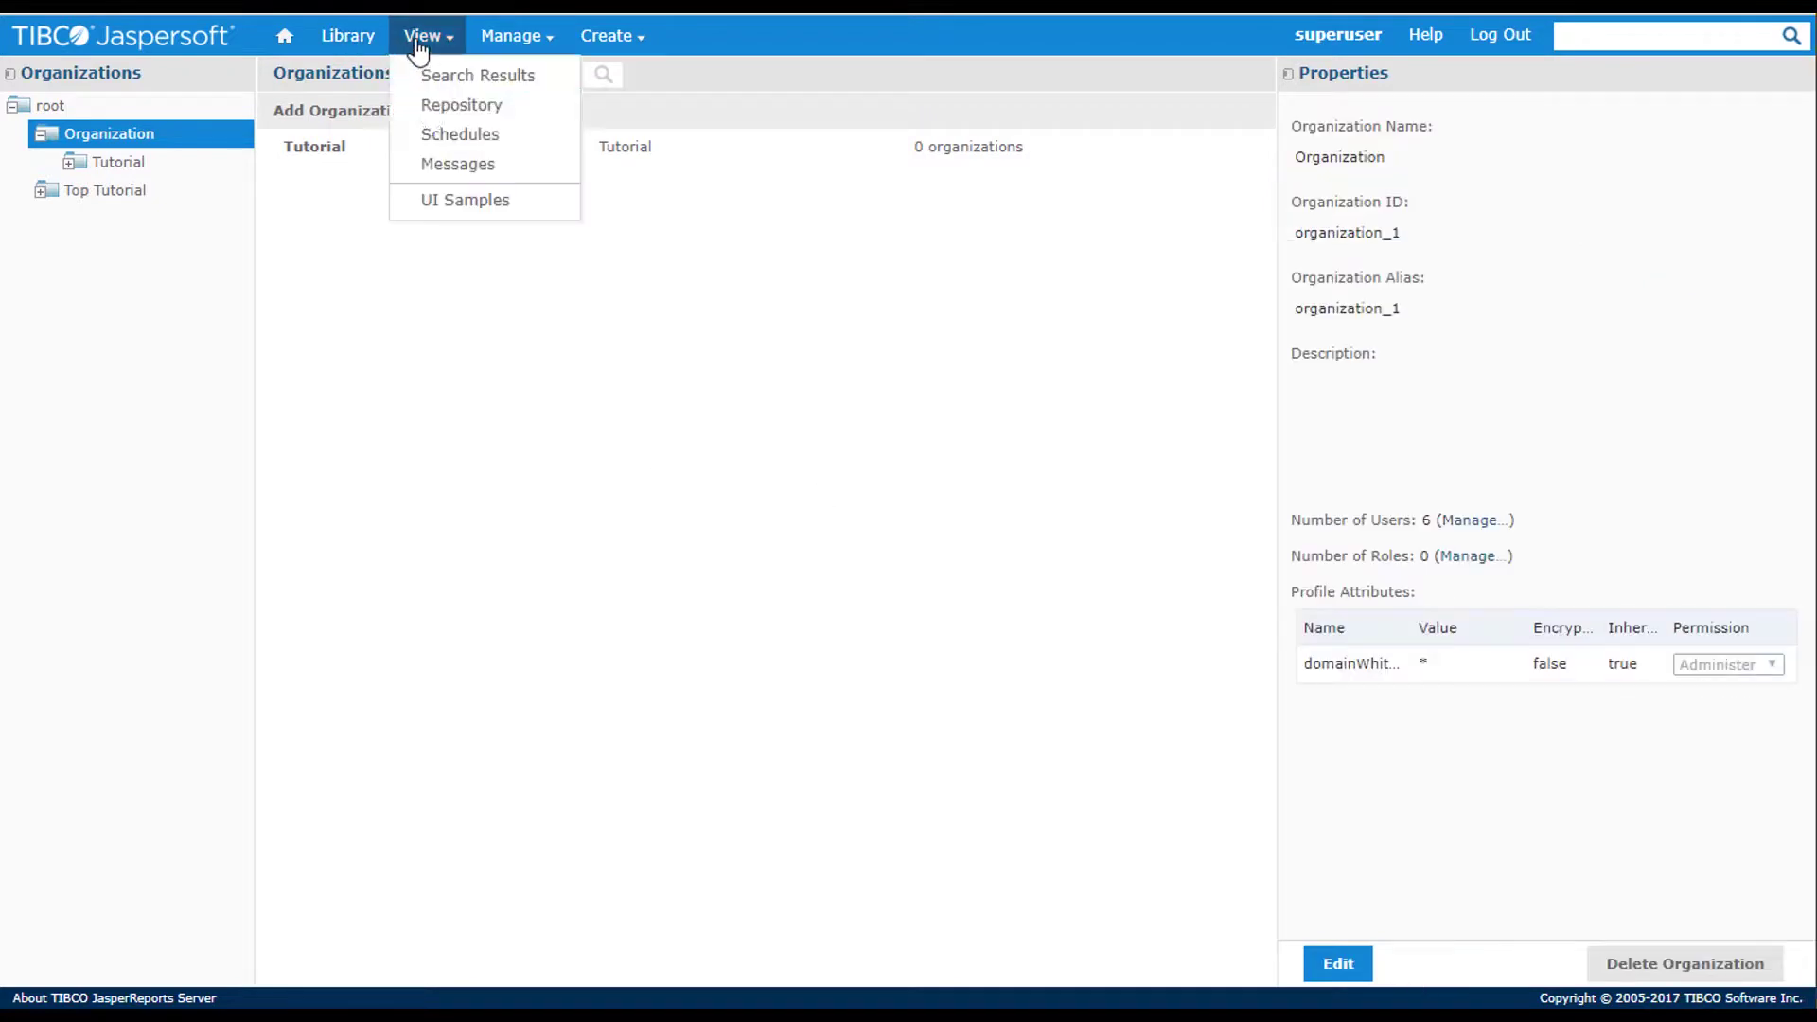
pyautogui.click(445, 102)
pyautogui.click(39, 140)
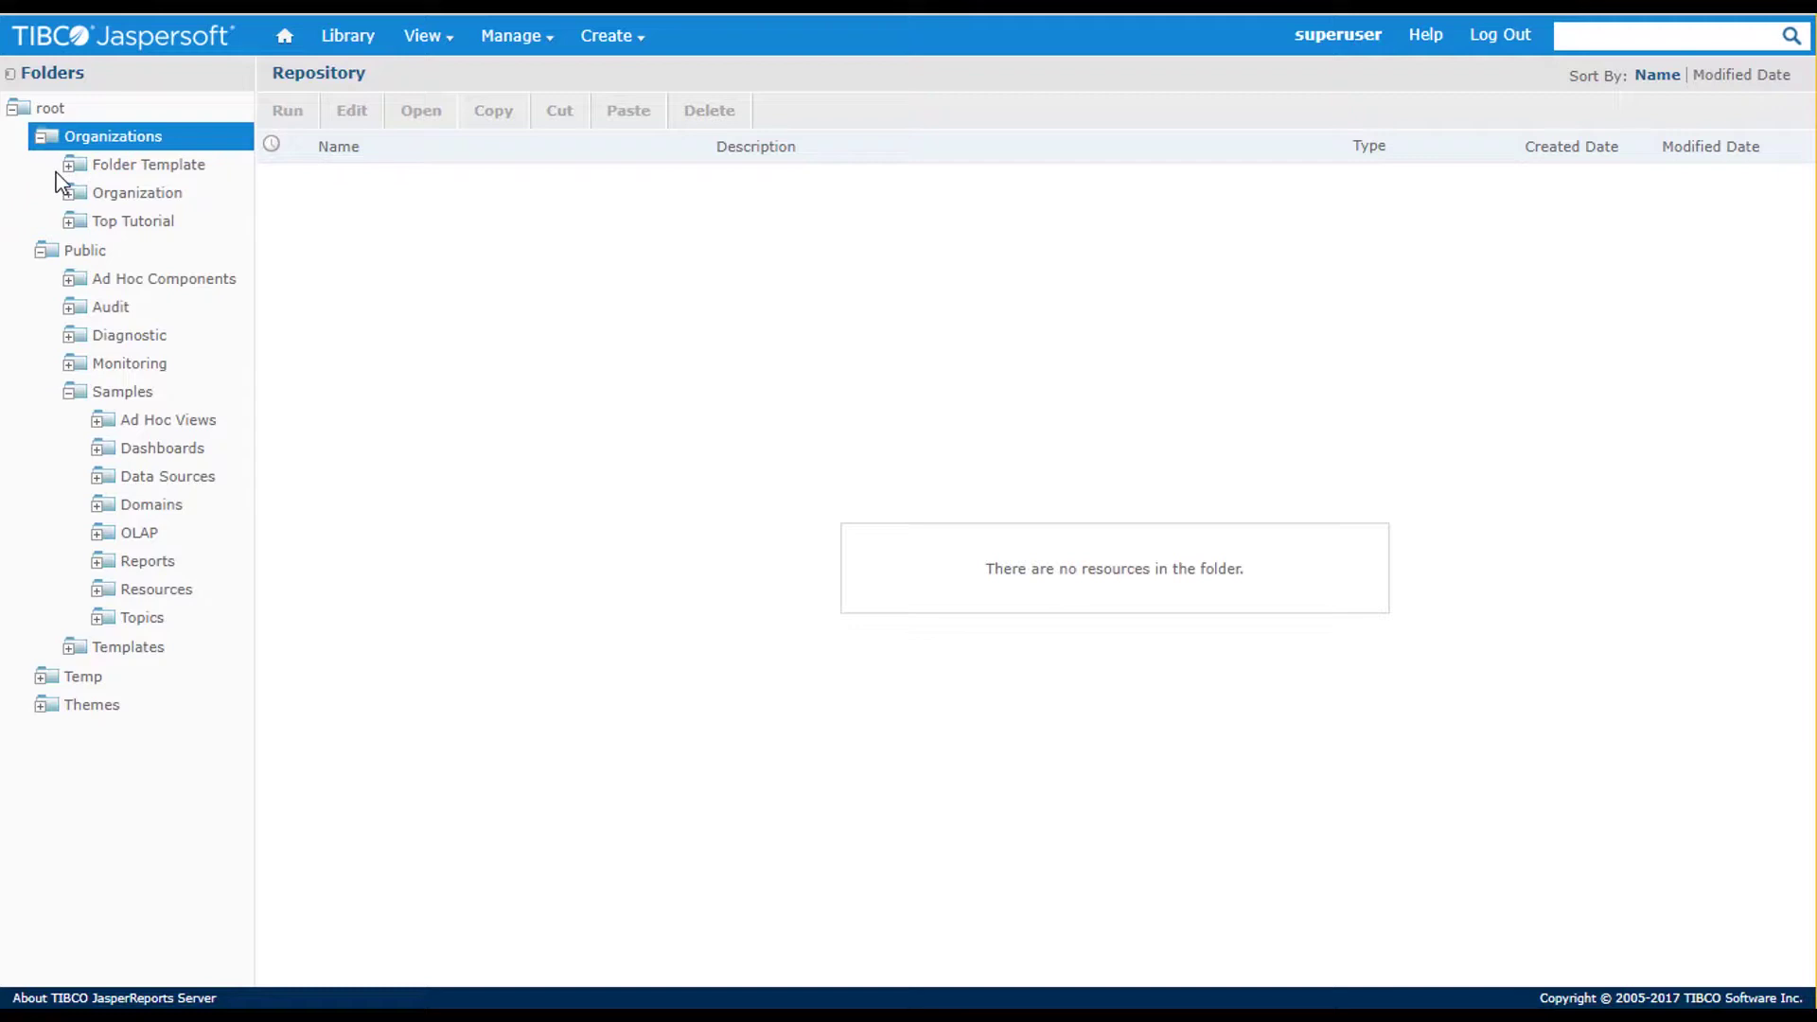
pyautogui.click(70, 195)
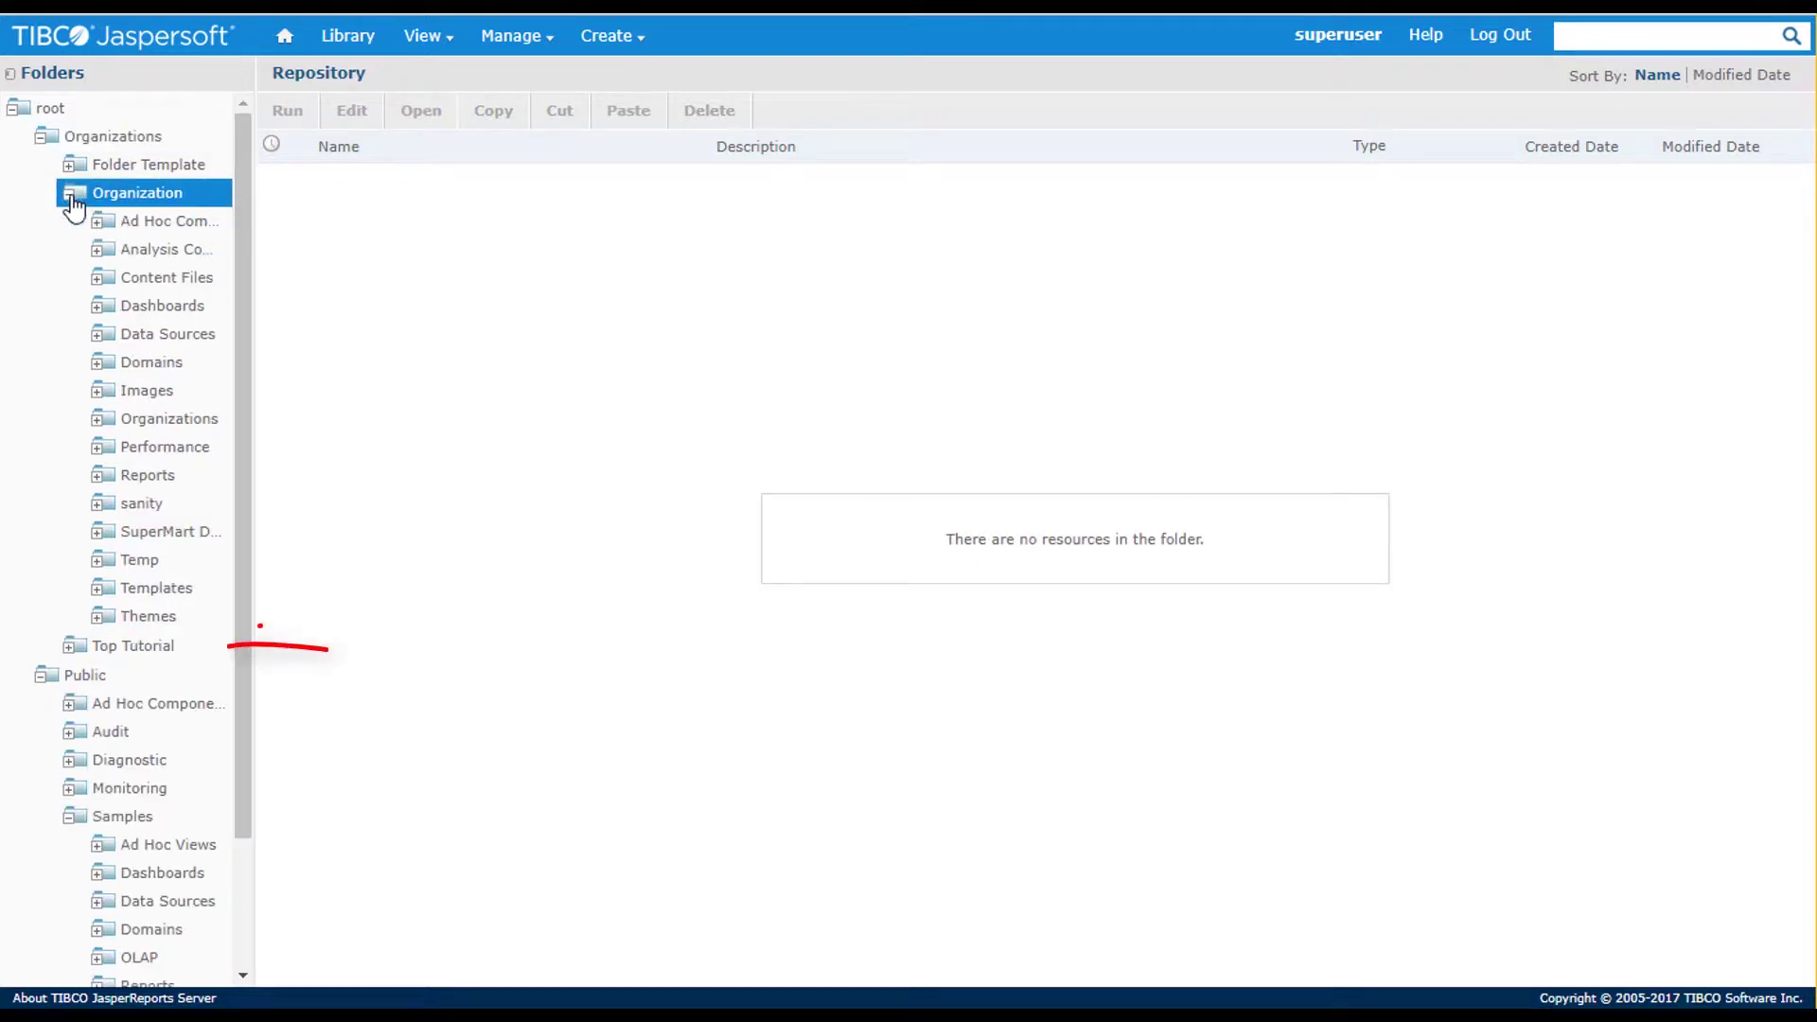
pyautogui.click(98, 420)
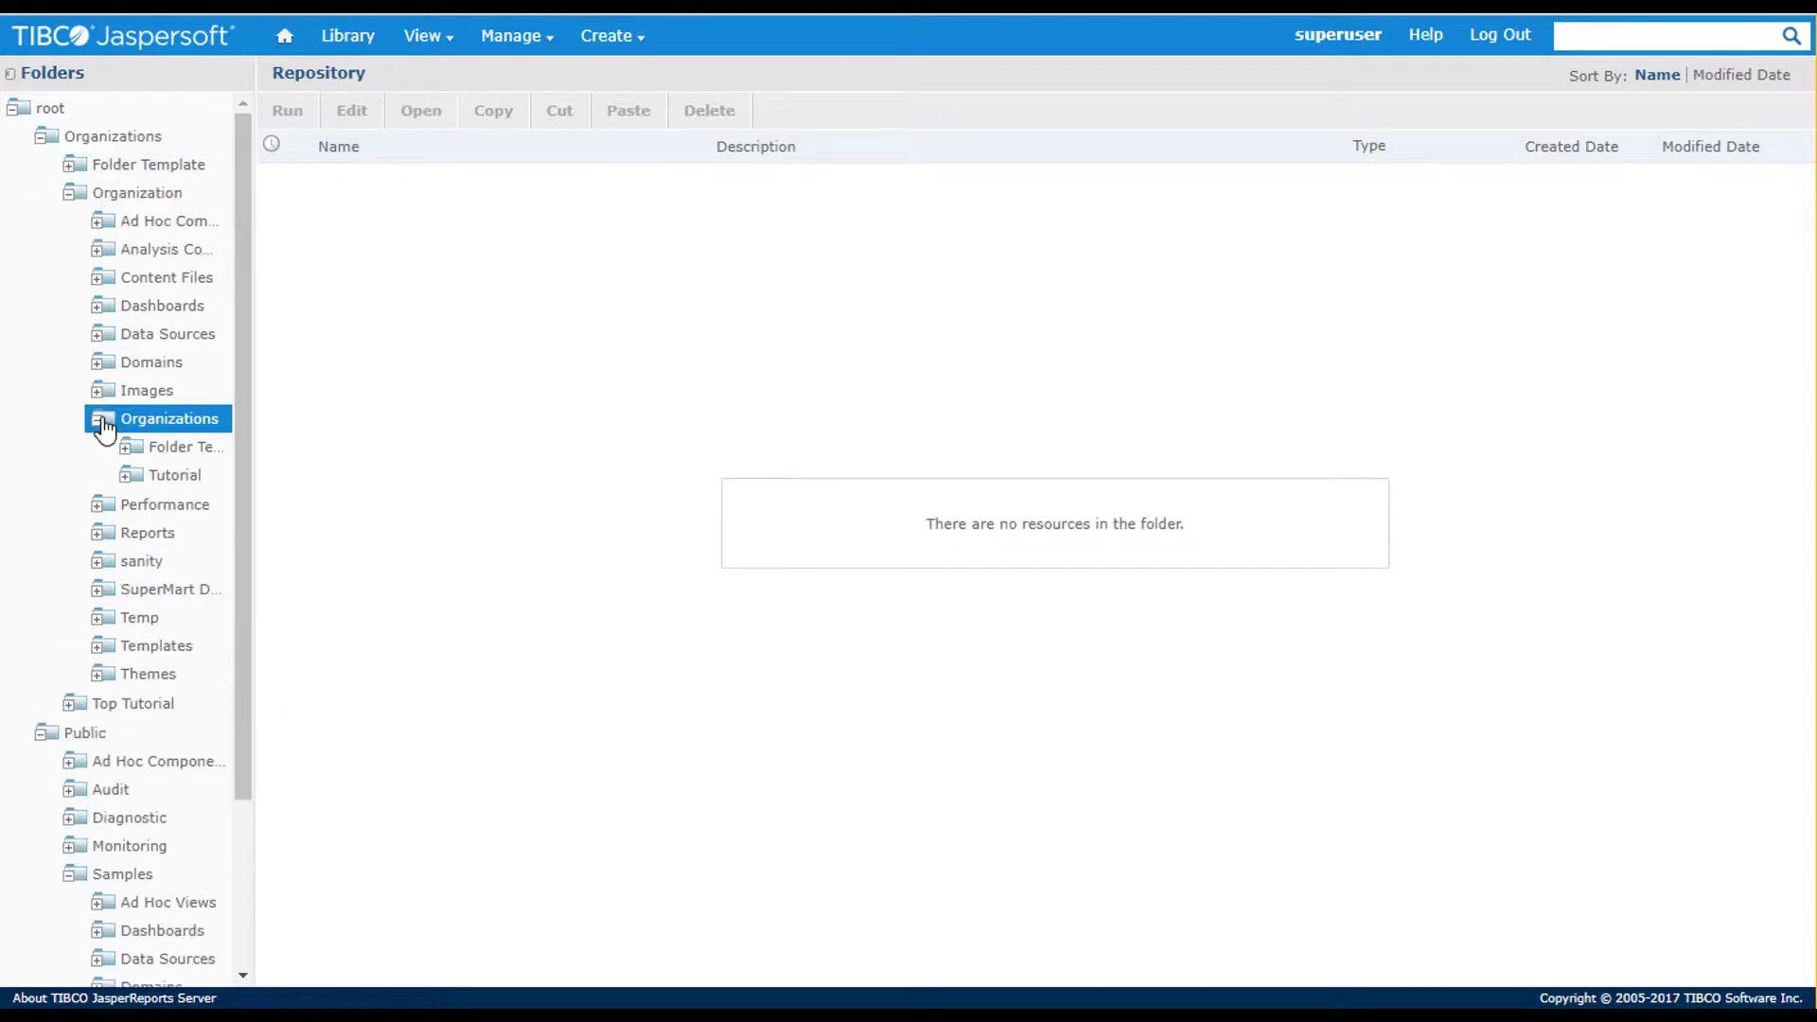
pyautogui.click(156, 474)
pyautogui.click(71, 705)
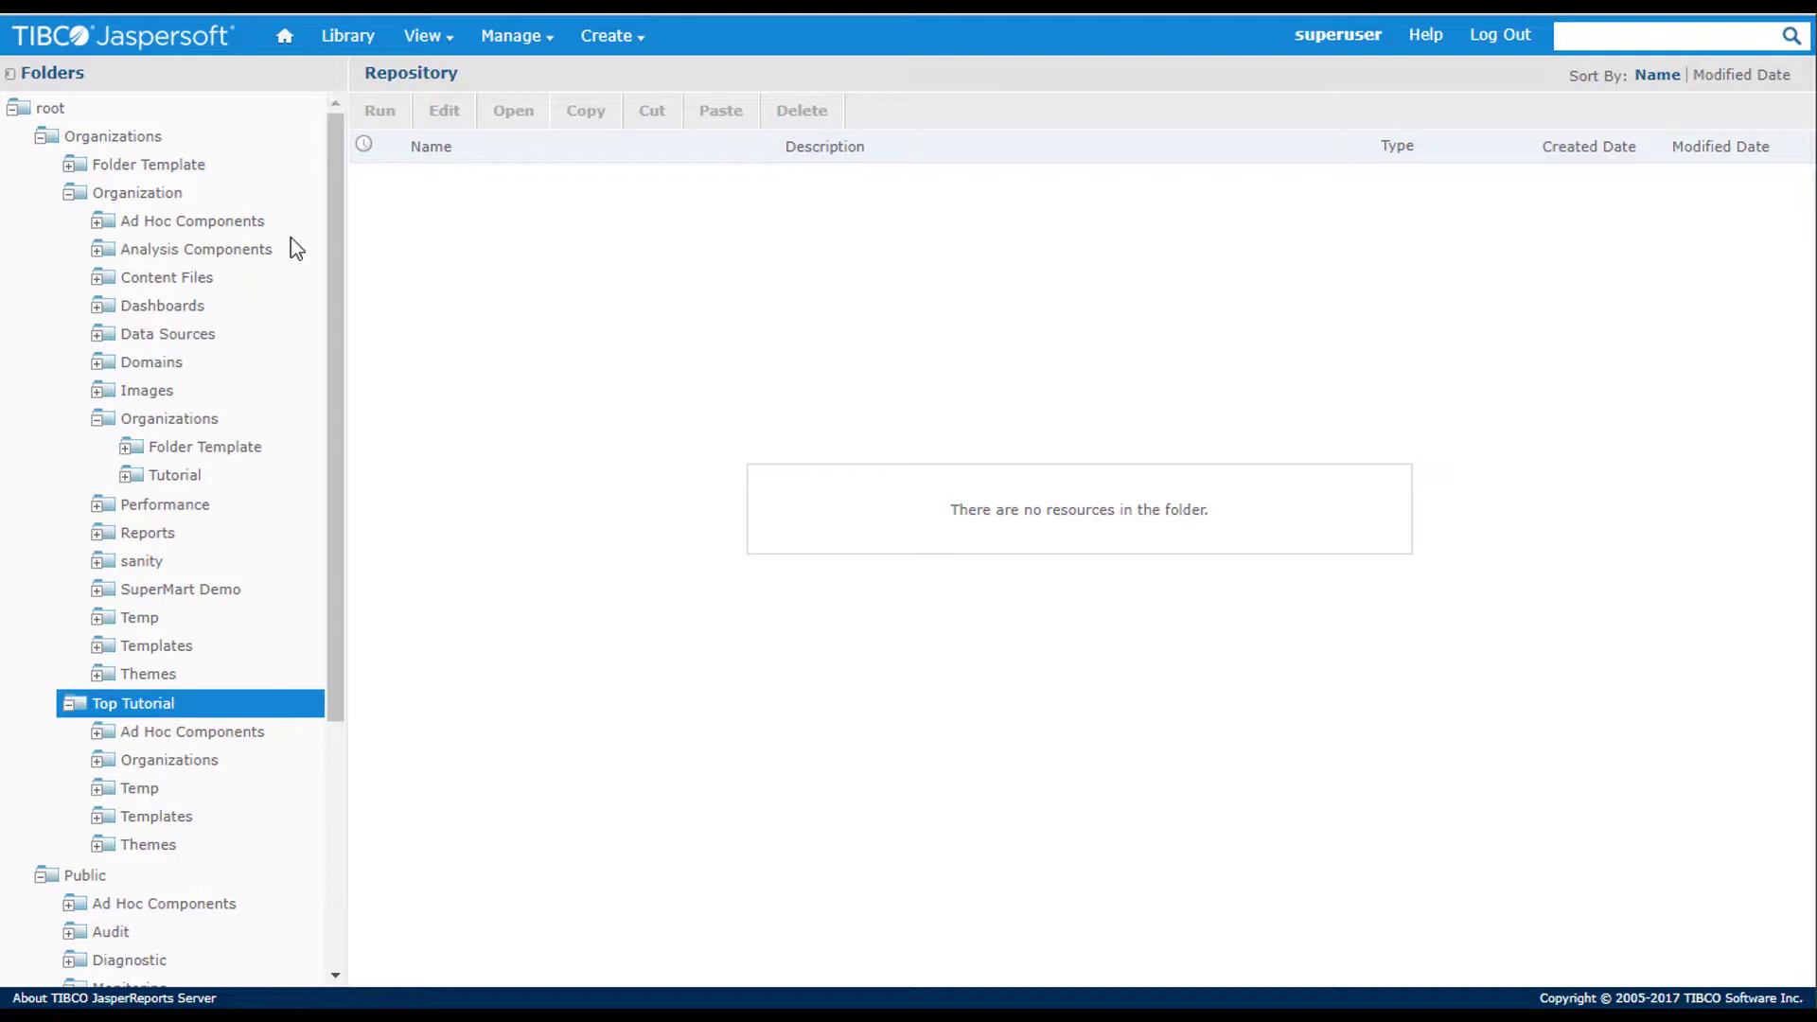
pyautogui.moveTo(502, 48)
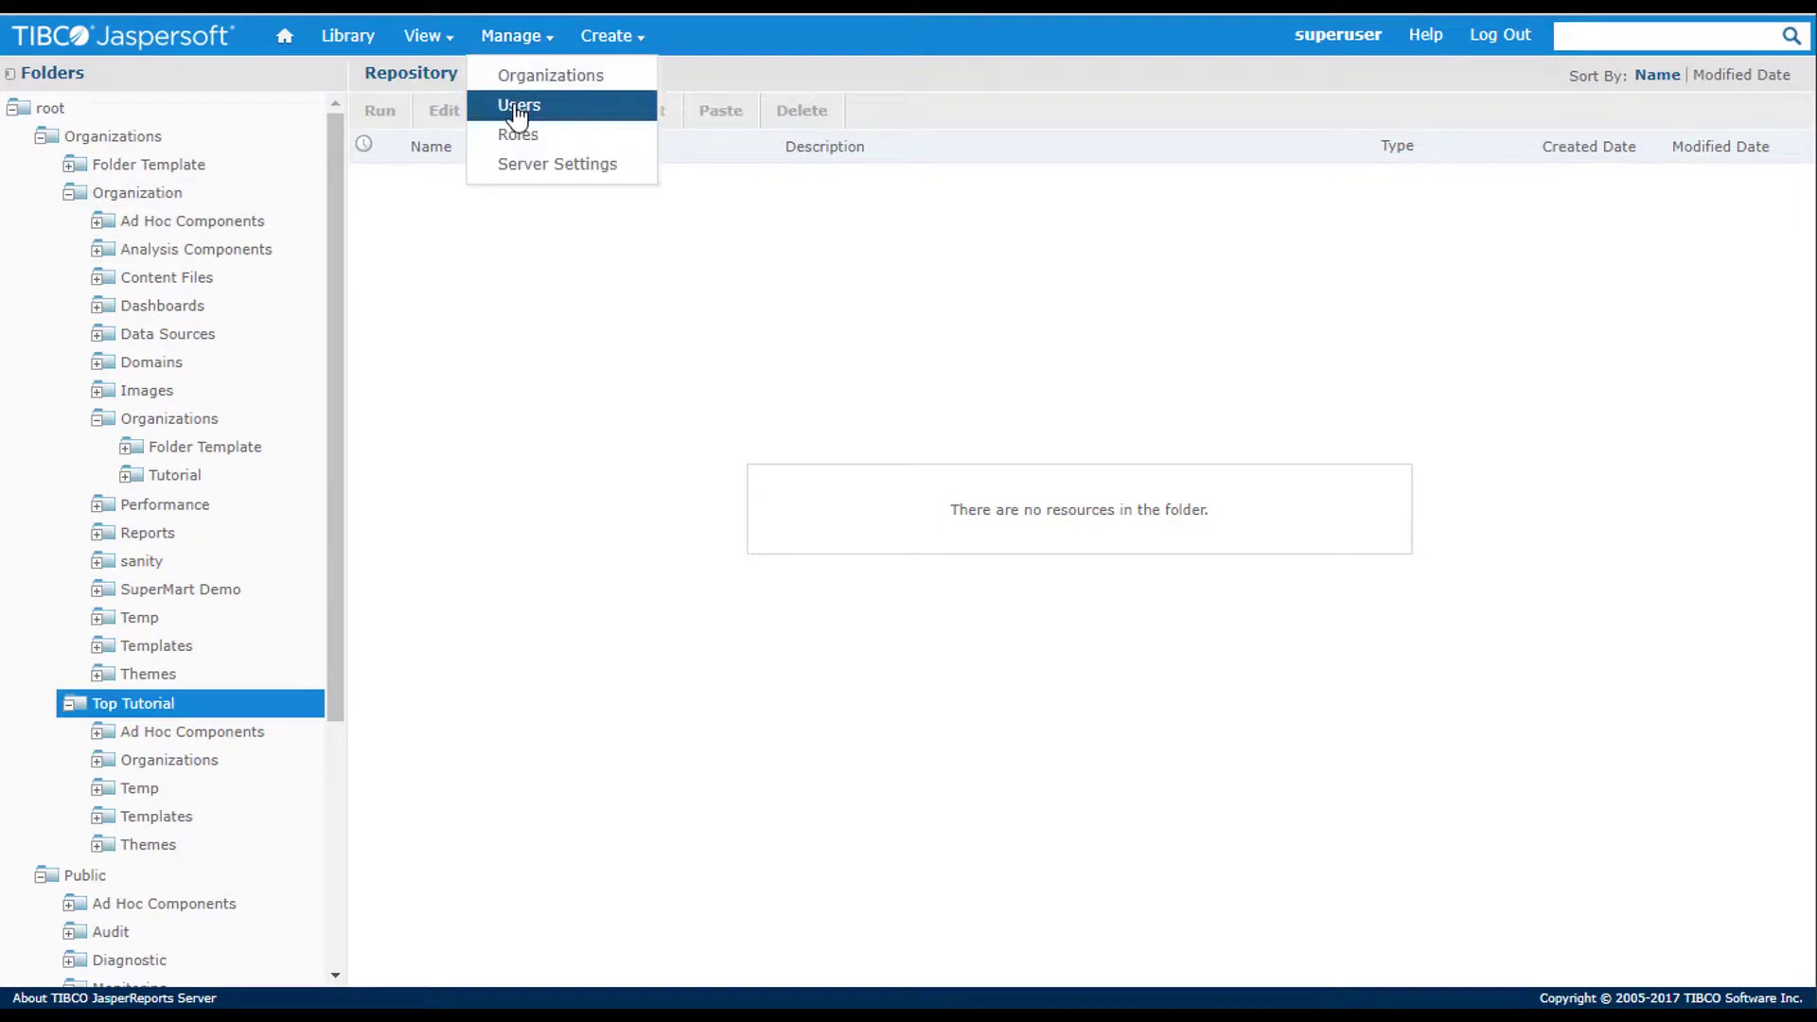
# Open Manage > Users and filter to Top Tutorial's two default users
pyautogui.click(516, 107)
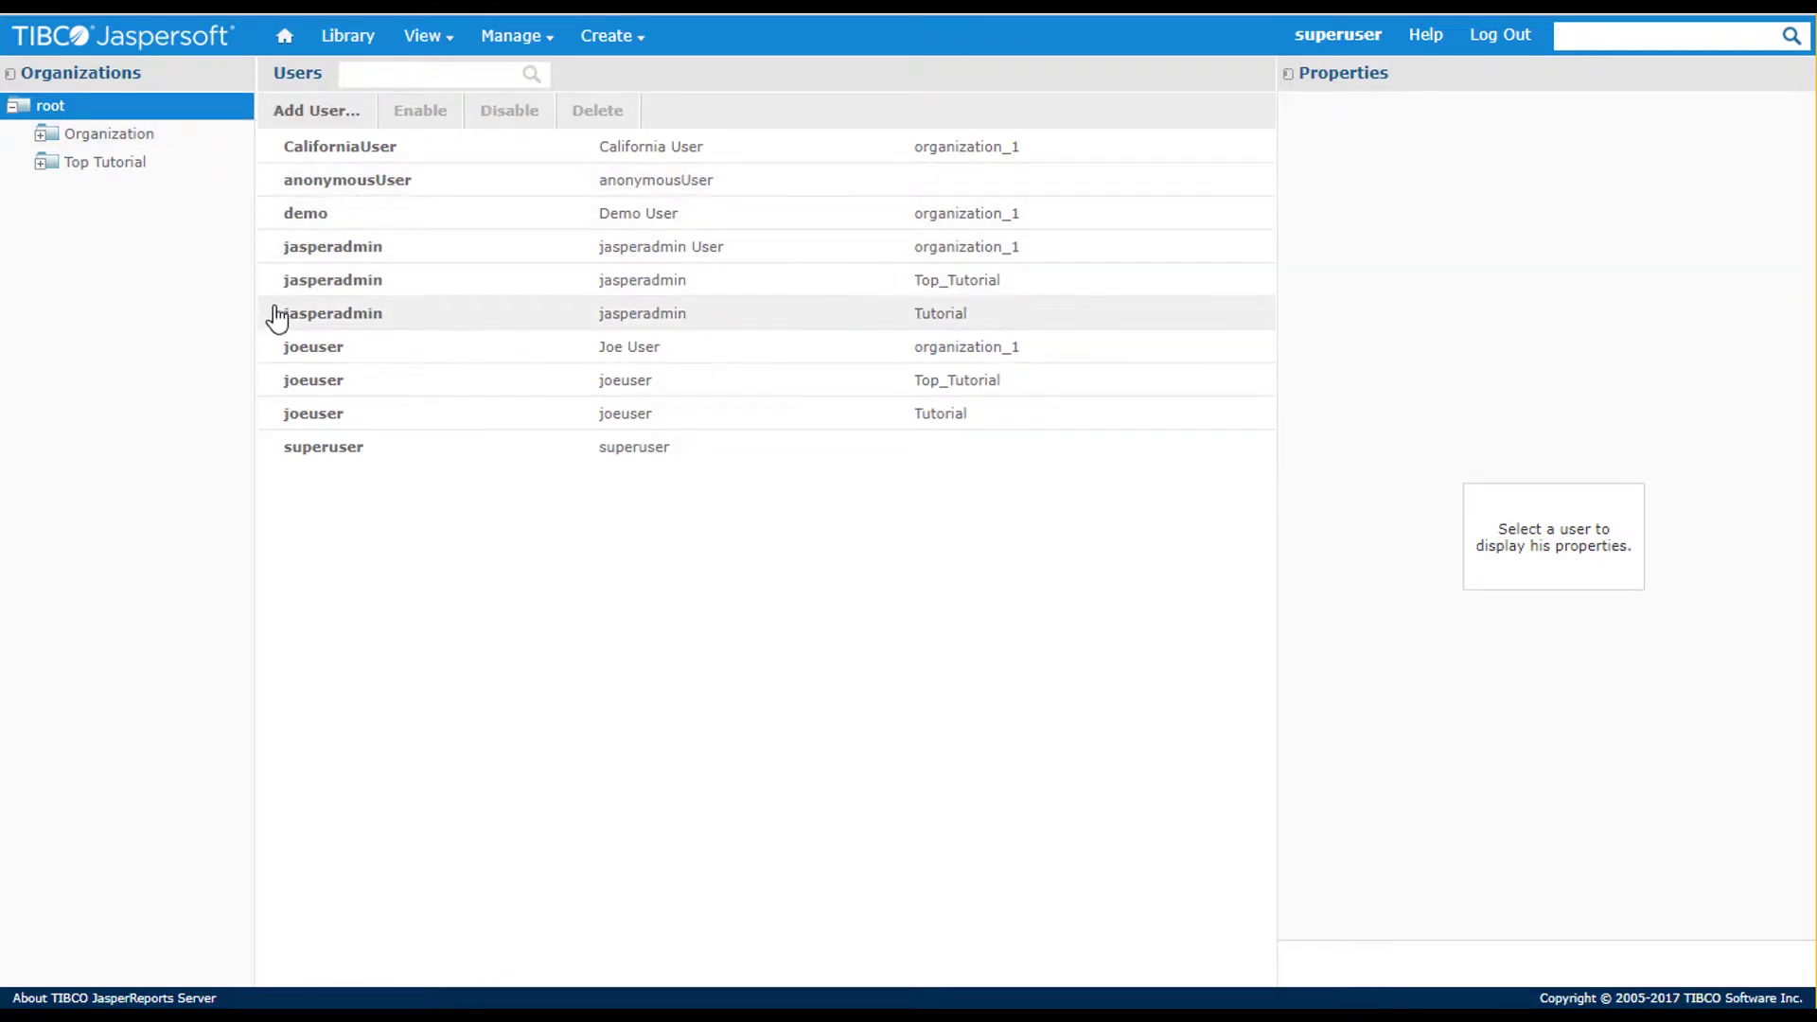
pyautogui.click(69, 148)
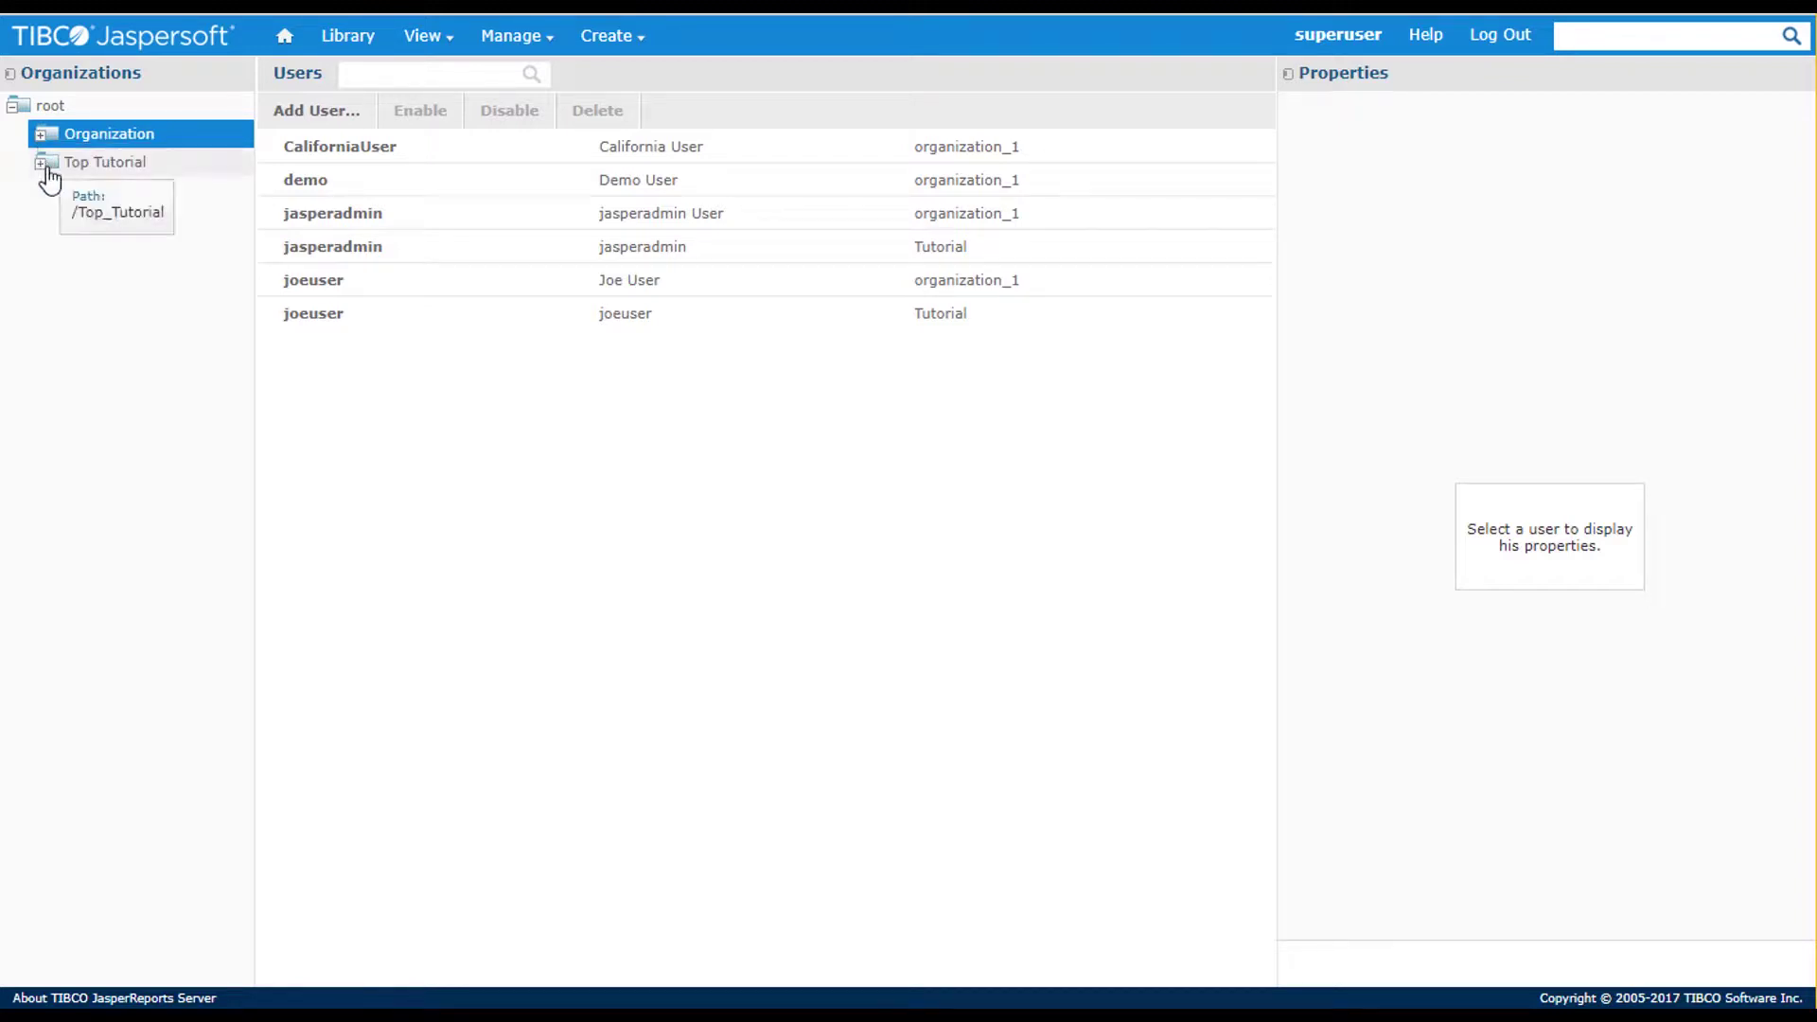
pyautogui.click(45, 168)
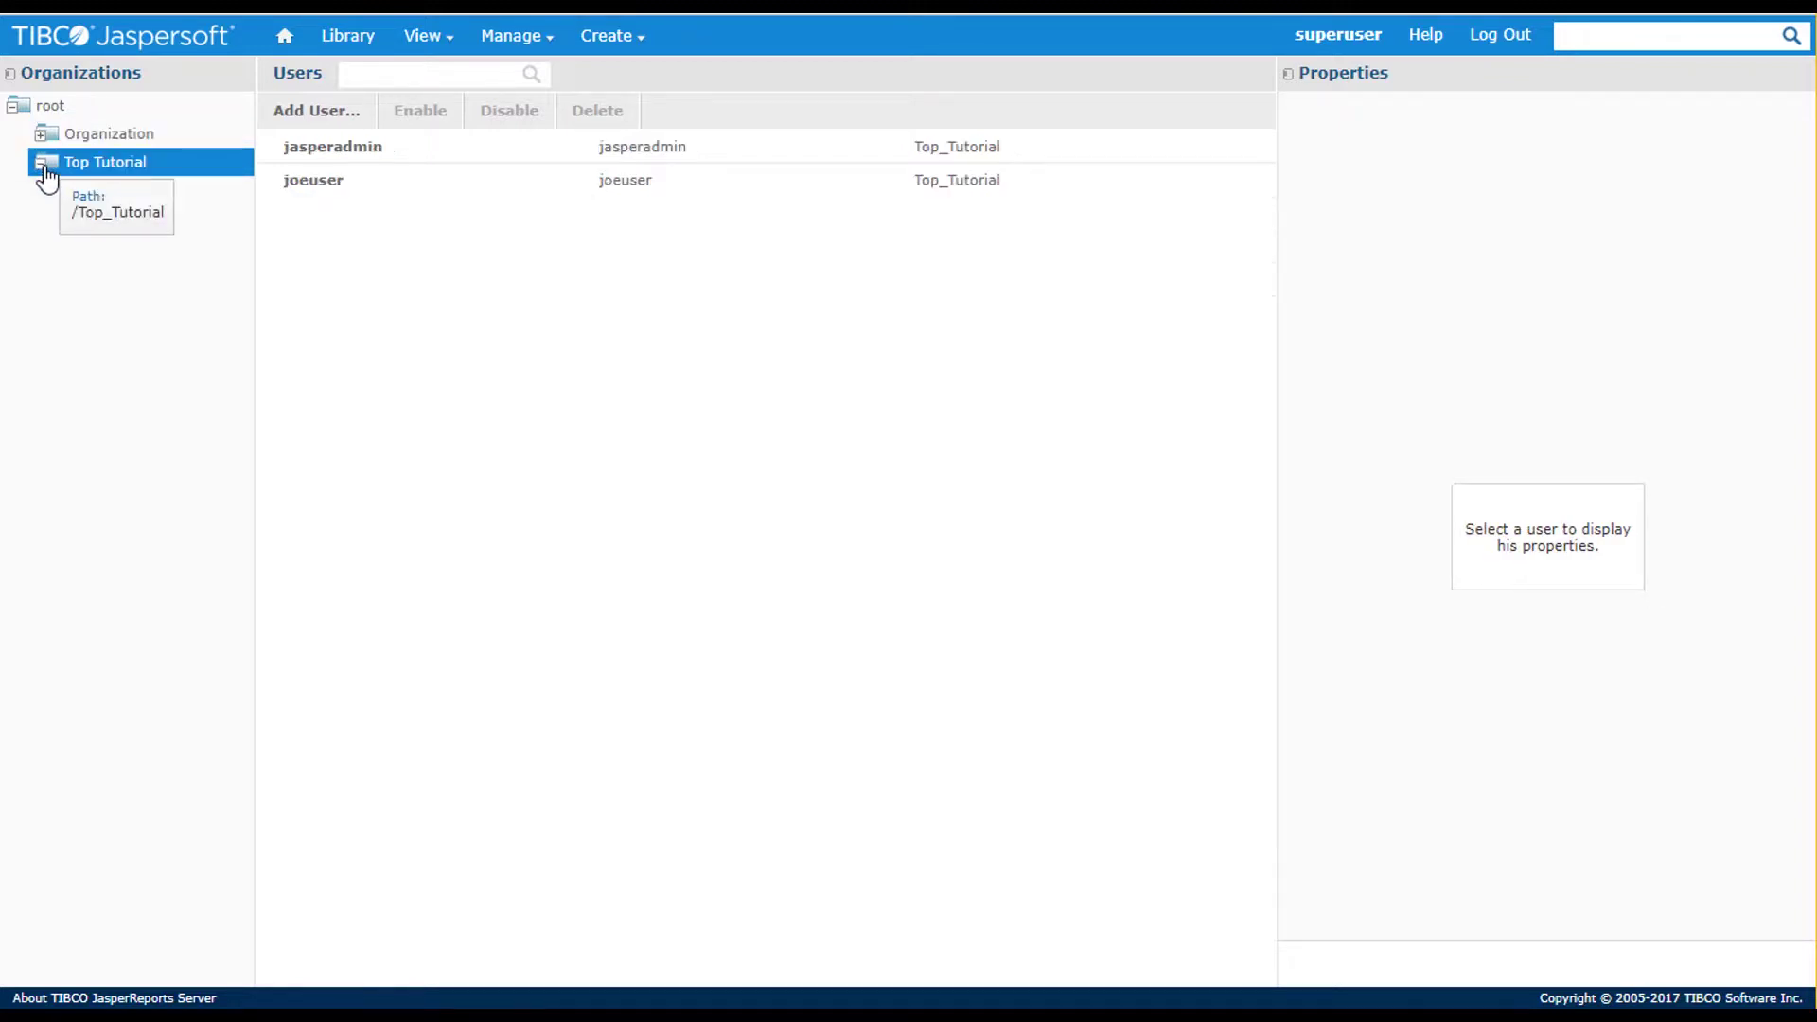
# Inspect the jasperadmin user's properties in edit mode, then cancel without changes
pyautogui.click(319, 147)
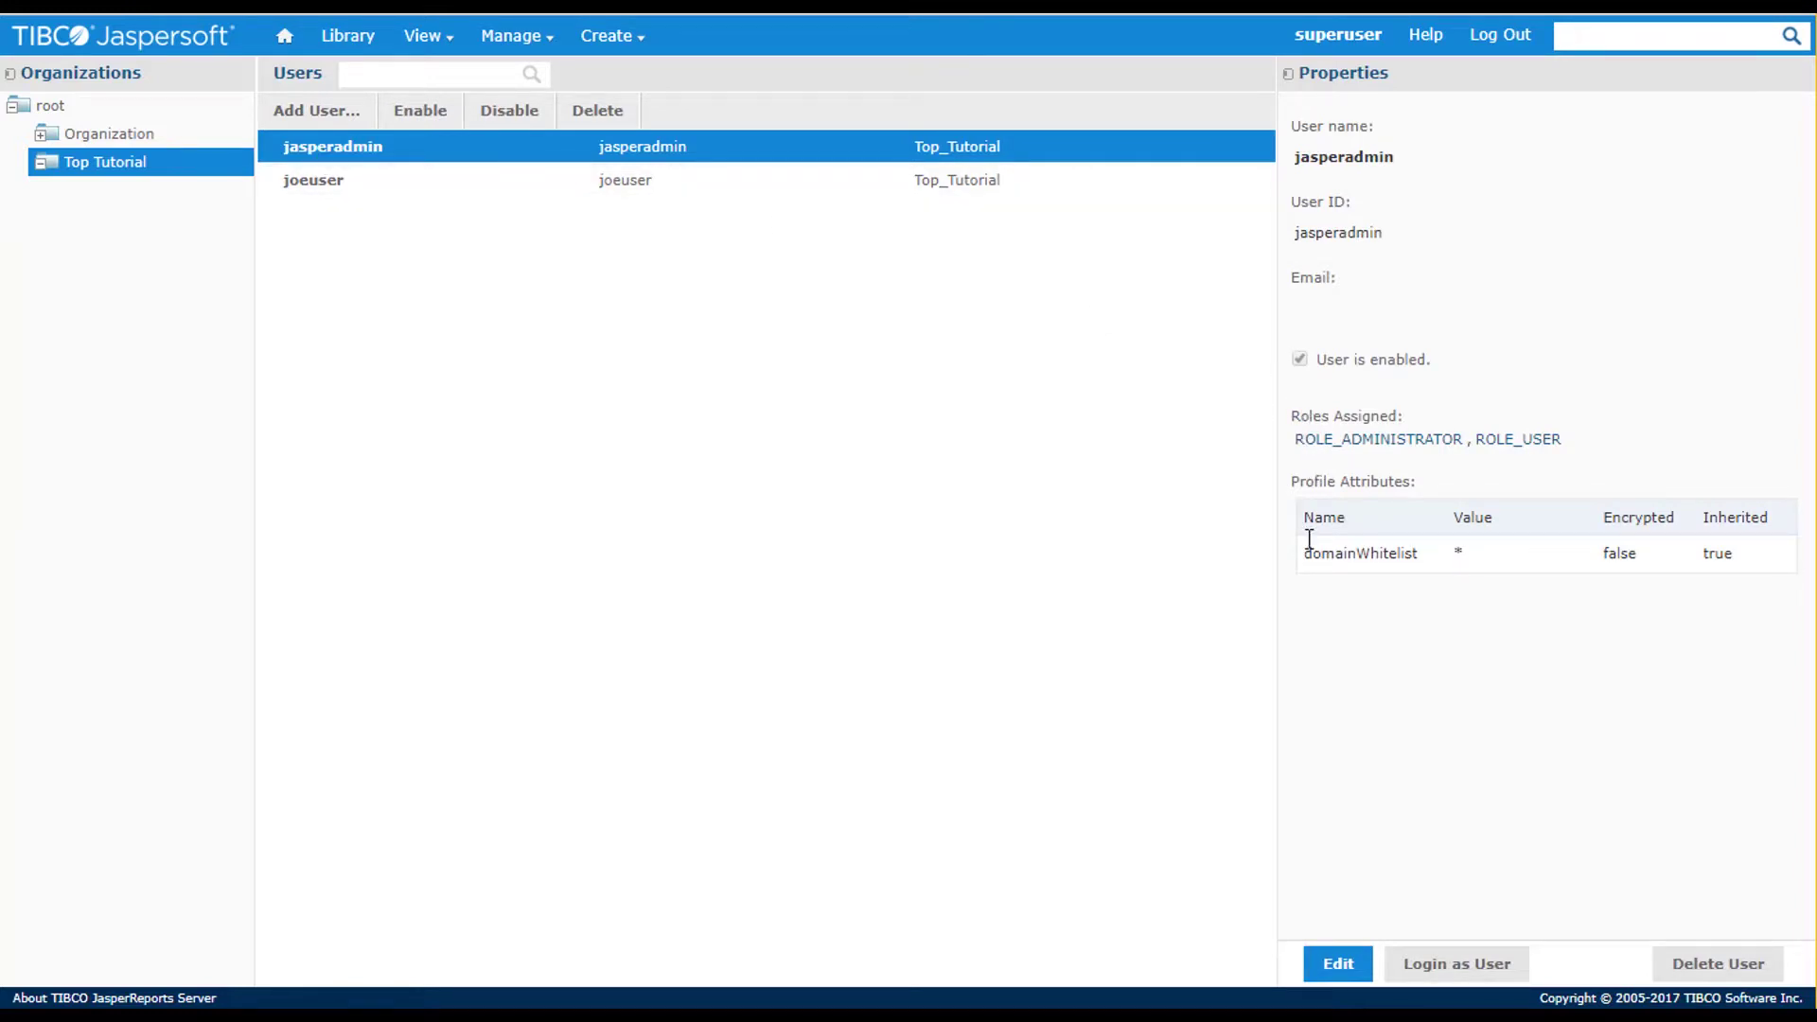
pyautogui.click(1343, 965)
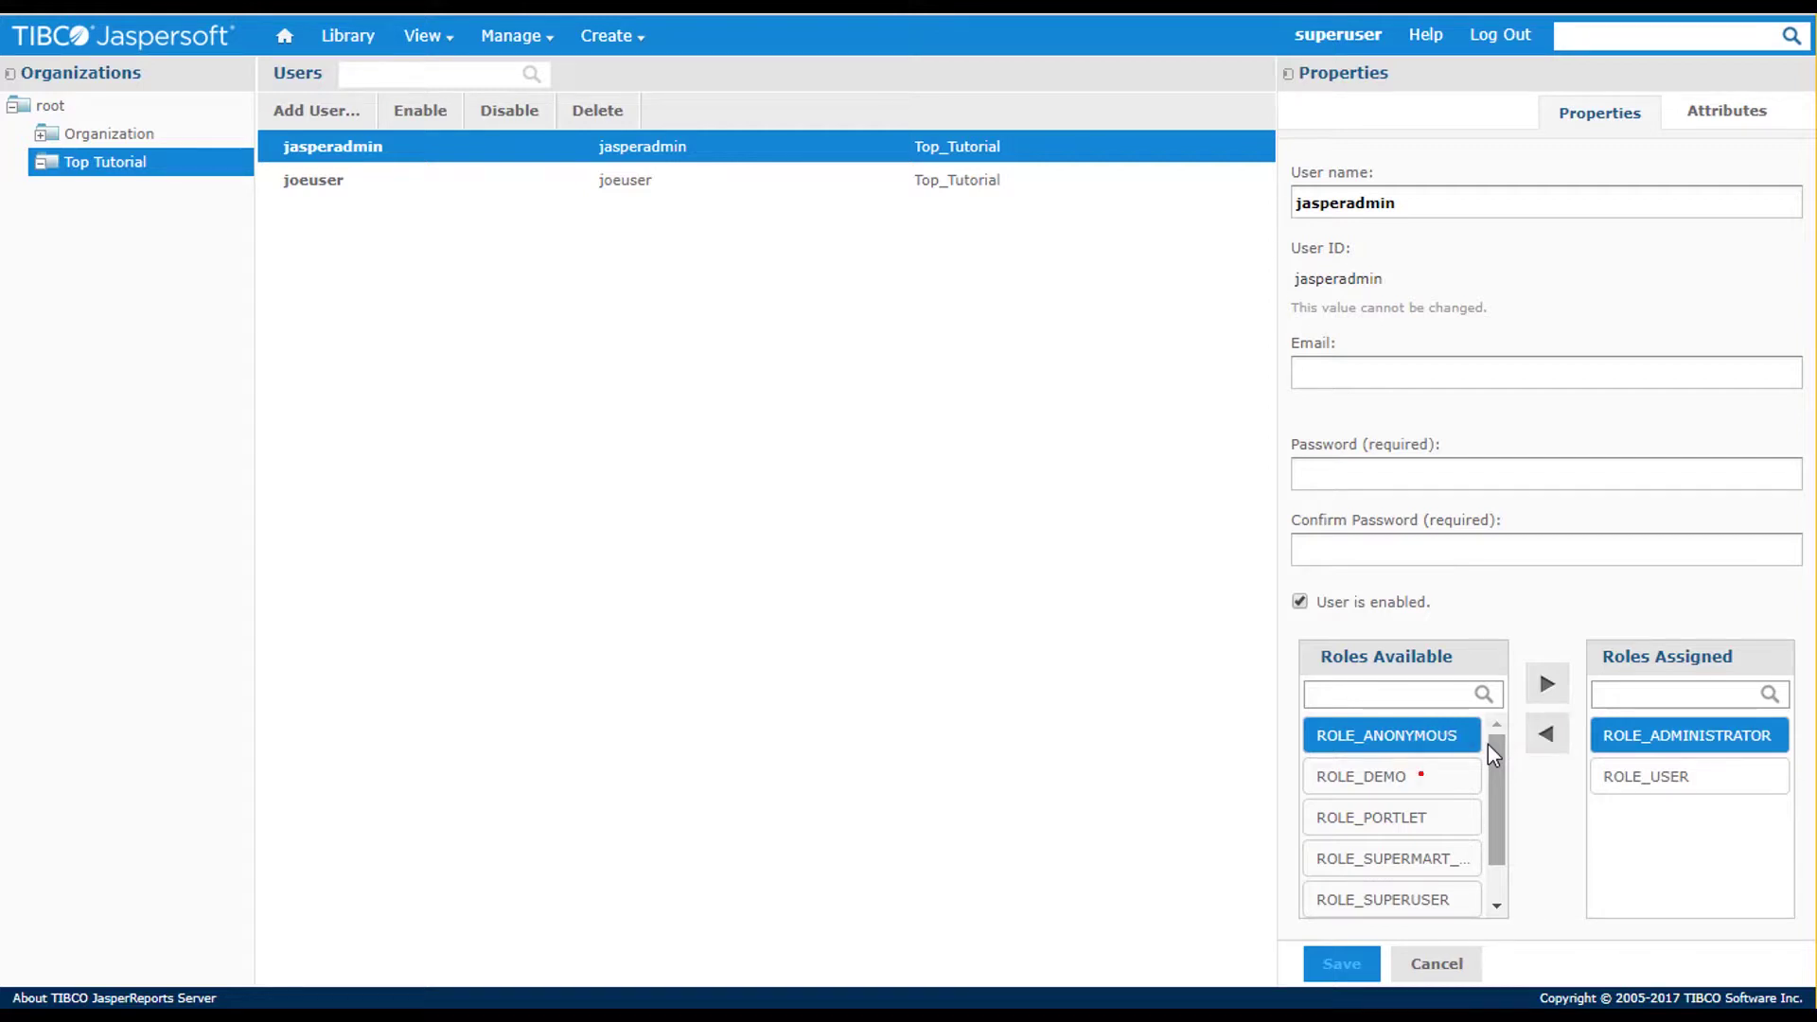
pyautogui.click(1442, 971)
# Add user Demo to Top_Tutorial, entering and confirming a password
pyautogui.click(317, 110)
pyautogui.click(847, 313)
pyautogui.write('Dem')
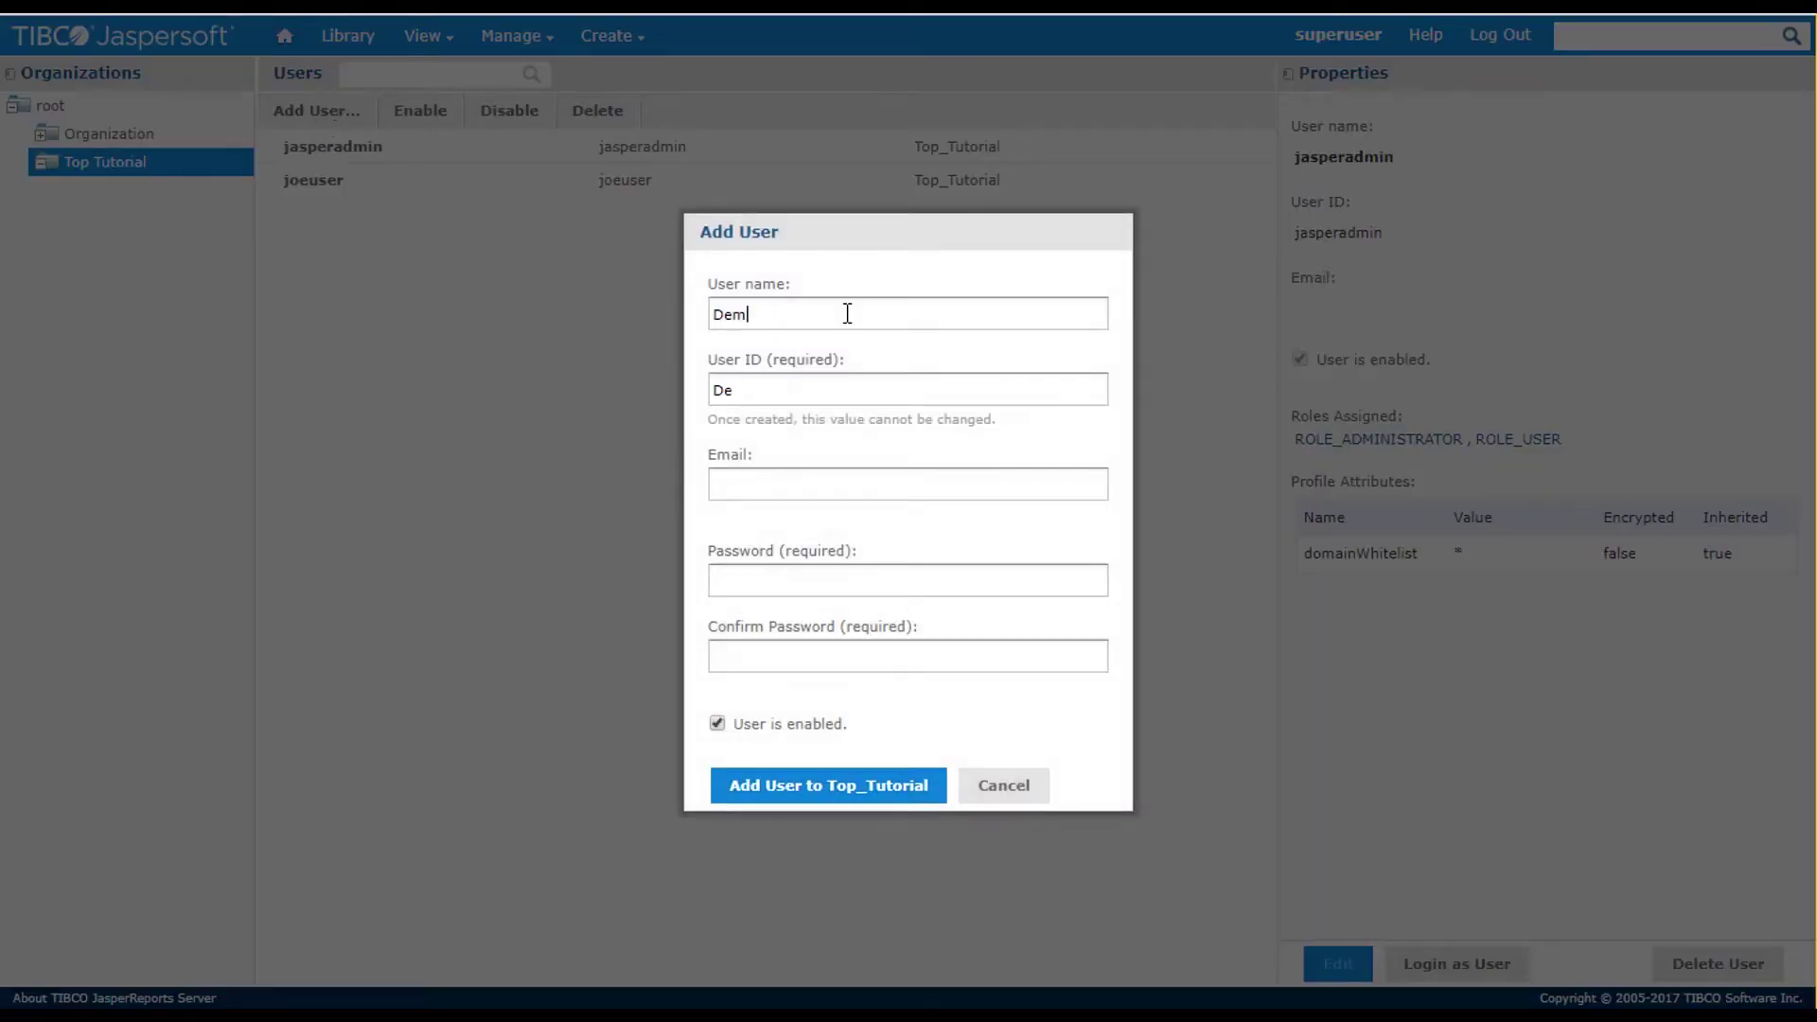
pyautogui.write('o')
pyautogui.click(788, 579)
pyautogui.write('password')
pyautogui.press('Tab')
pyautogui.write('password')
pyautogui.click(734, 785)
pyautogui.moveTo(453, 59)
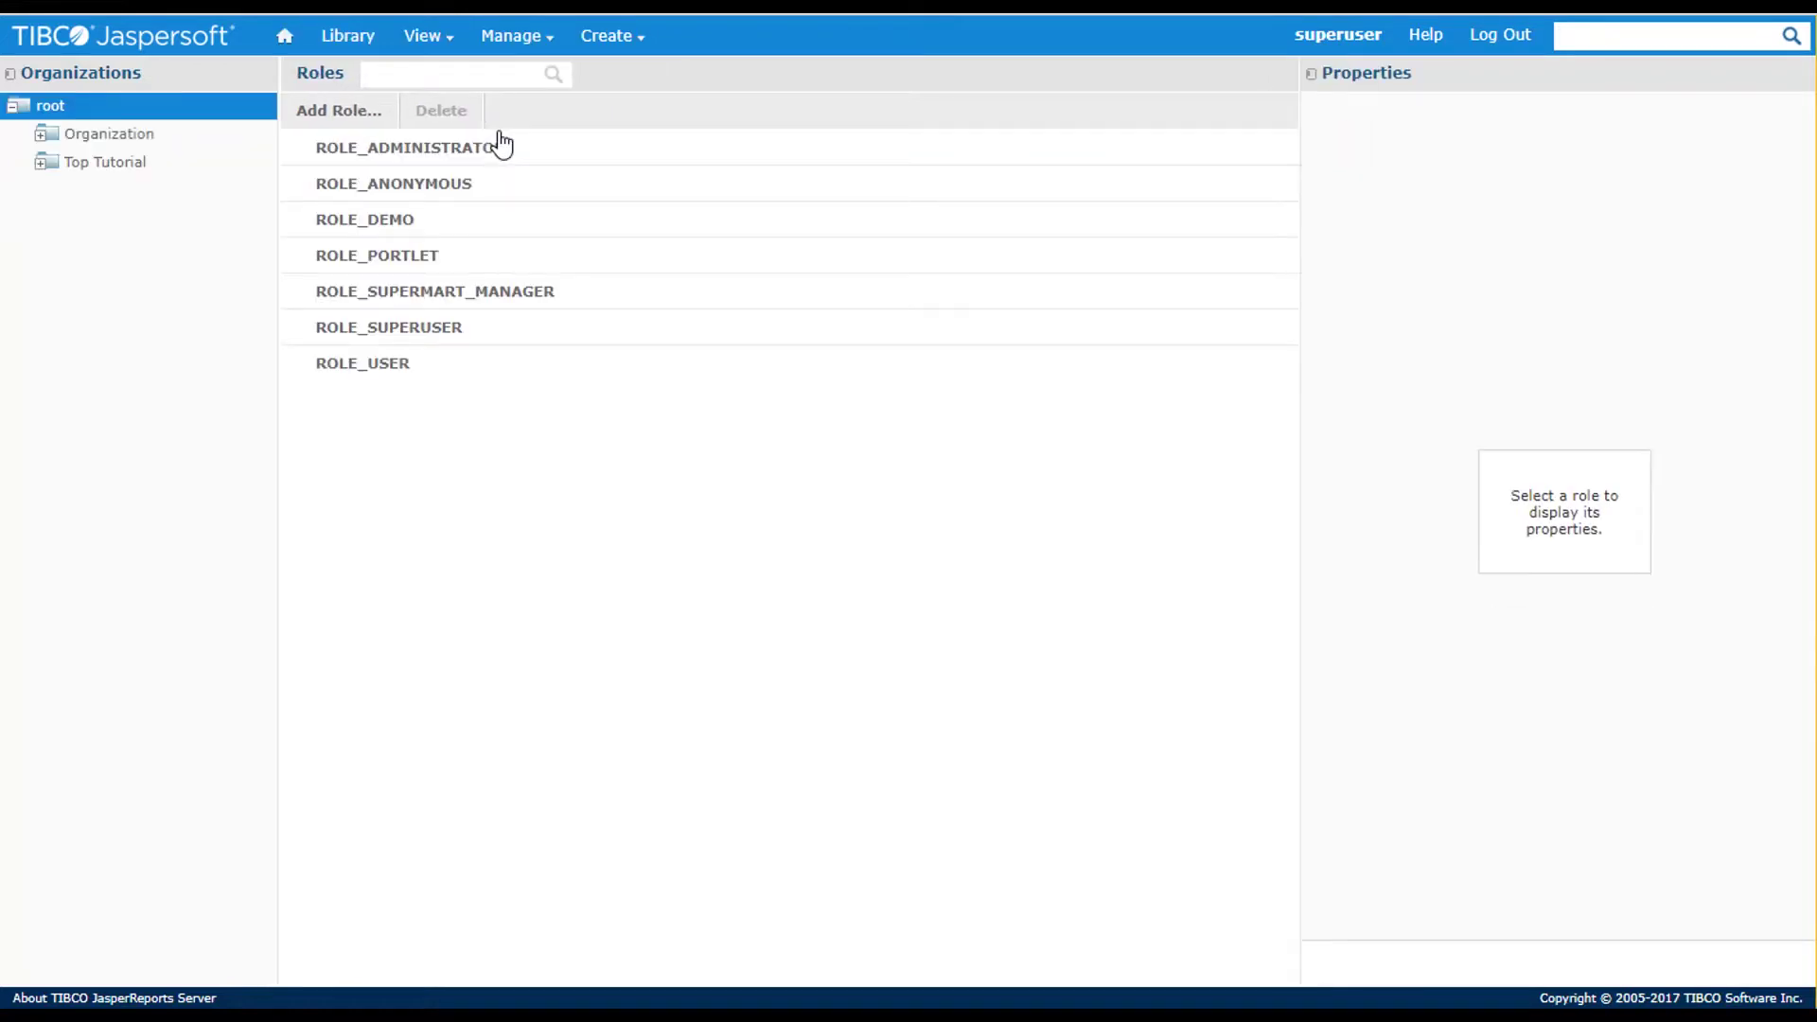
# Check members of ROLE_SUPERUSER at root, then ROLE_ADMINISTRATOR and ROLE_DEMO in Top Tutorial
pyautogui.click(502, 144)
pyautogui.click(139, 142)
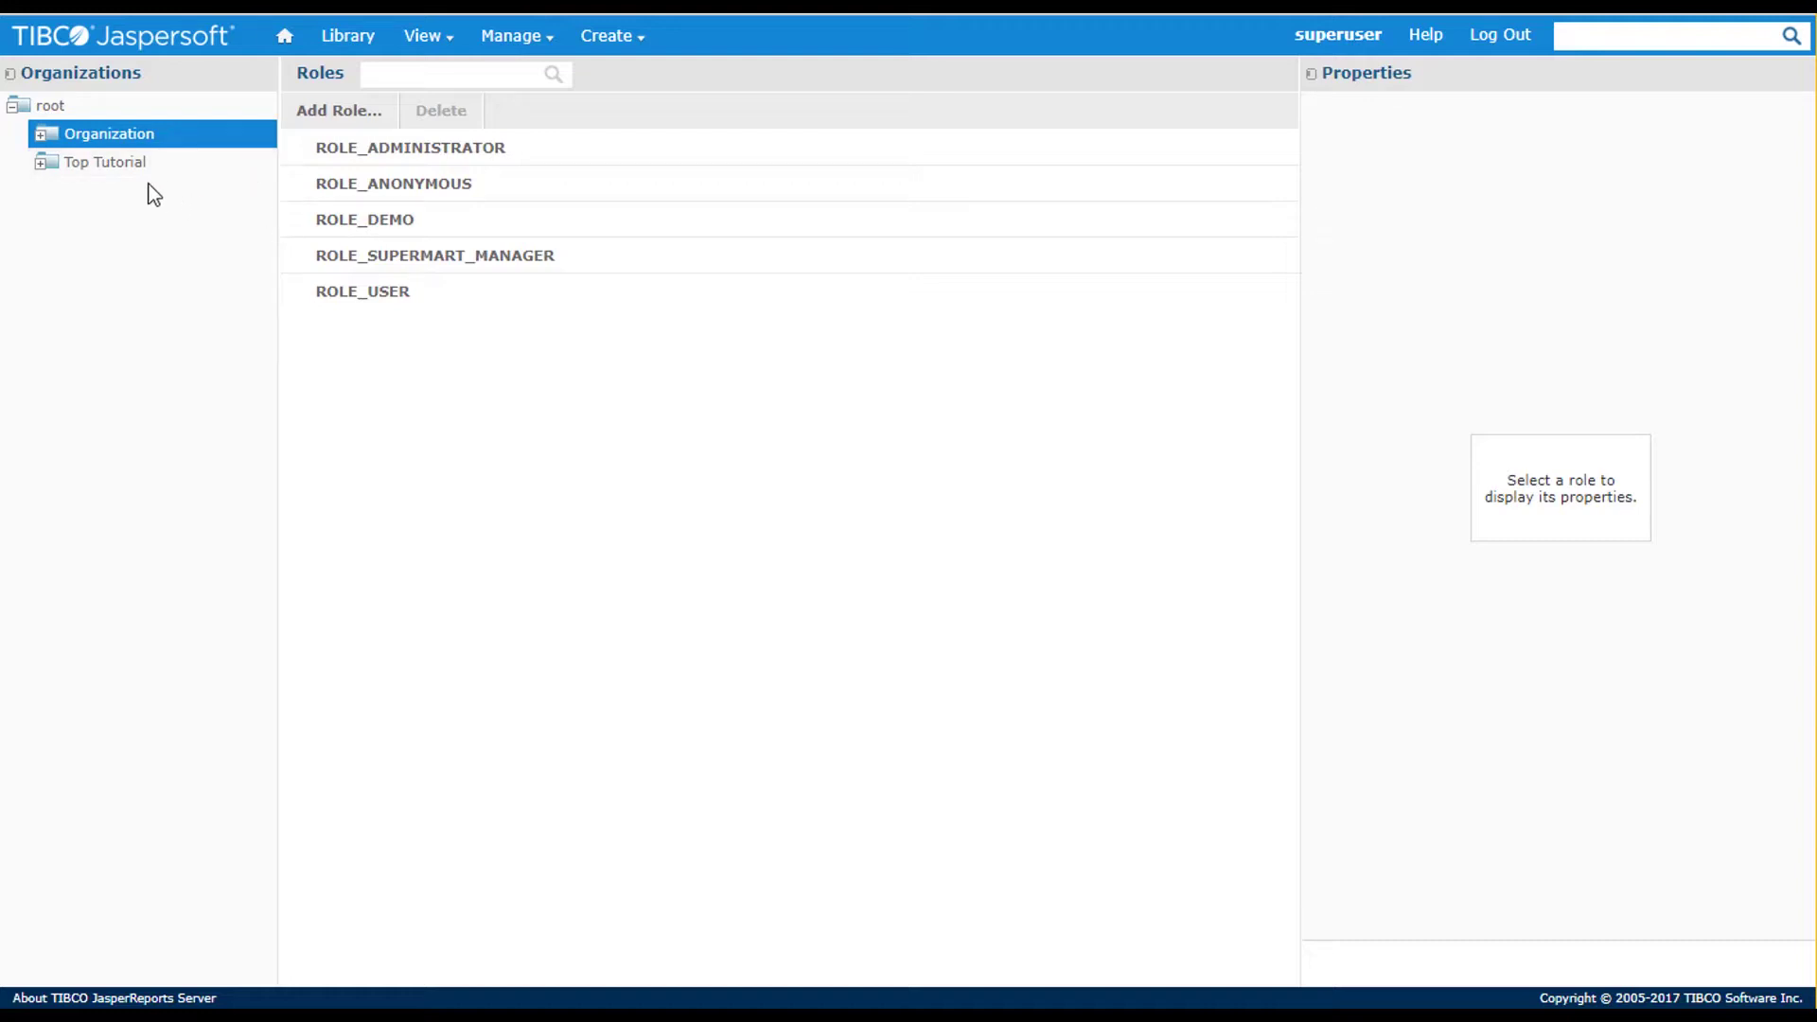
pyautogui.click(83, 112)
pyautogui.click(370, 331)
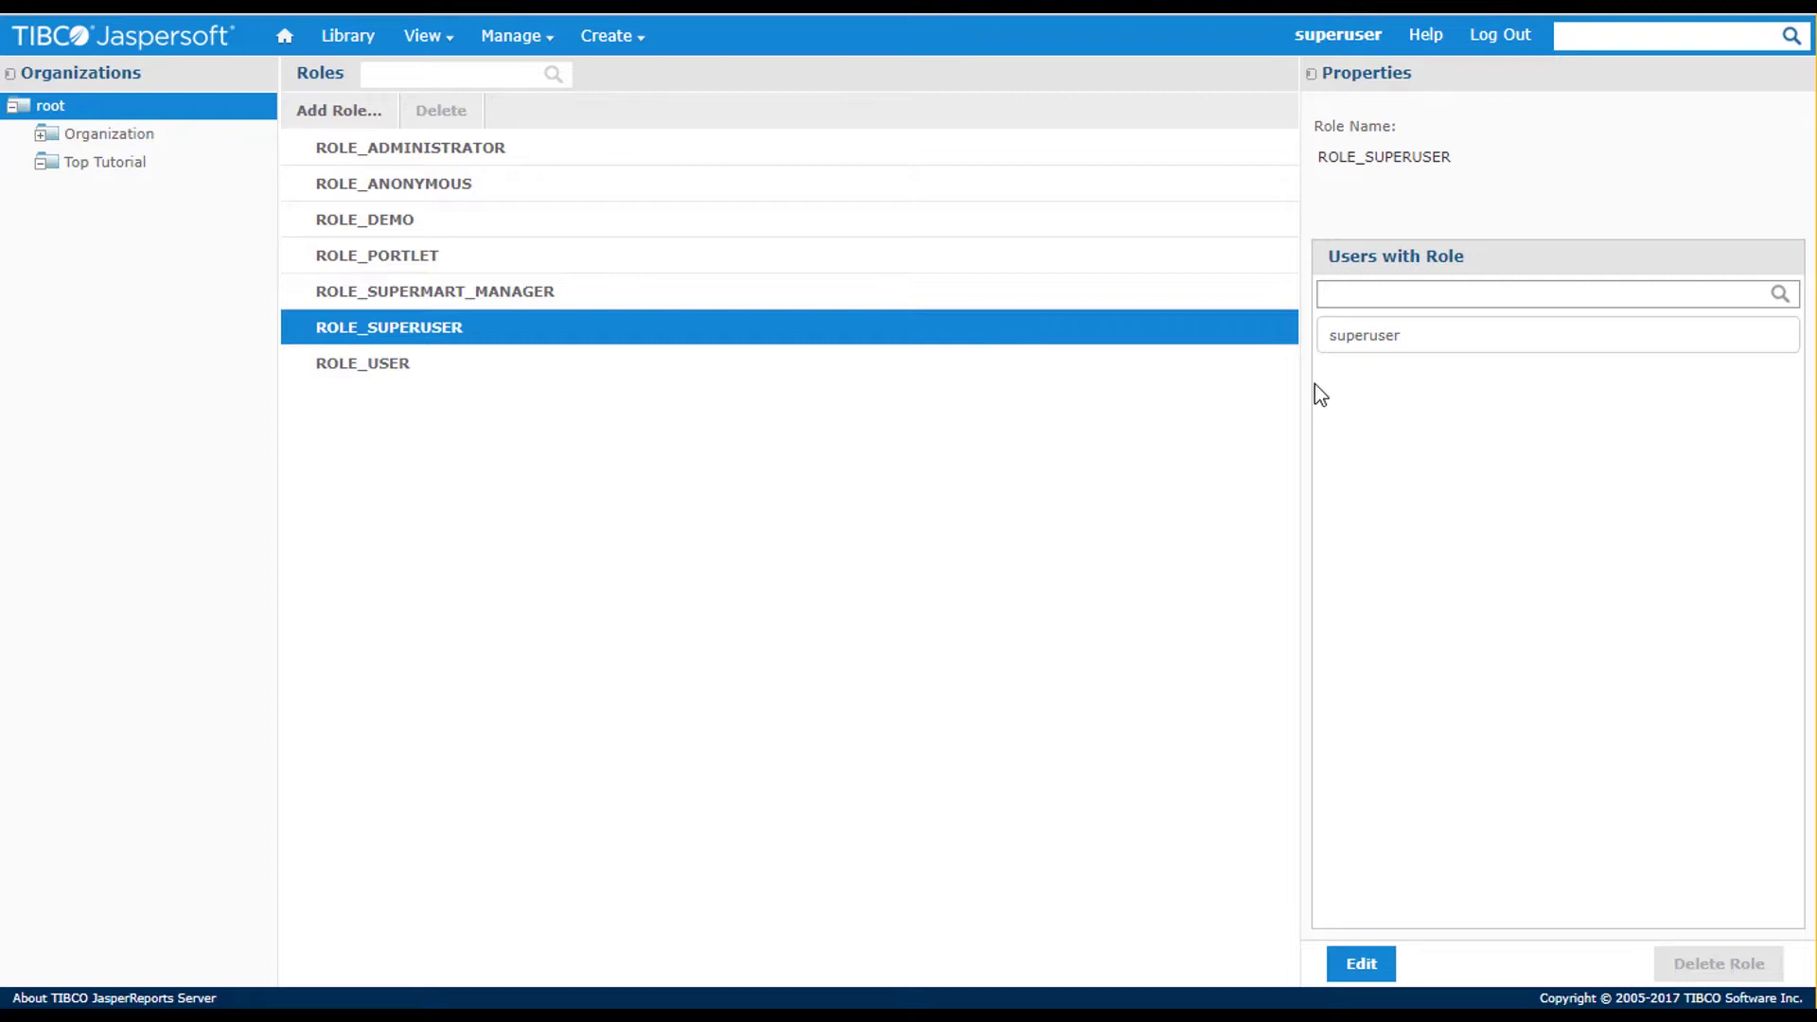
pyautogui.click(136, 168)
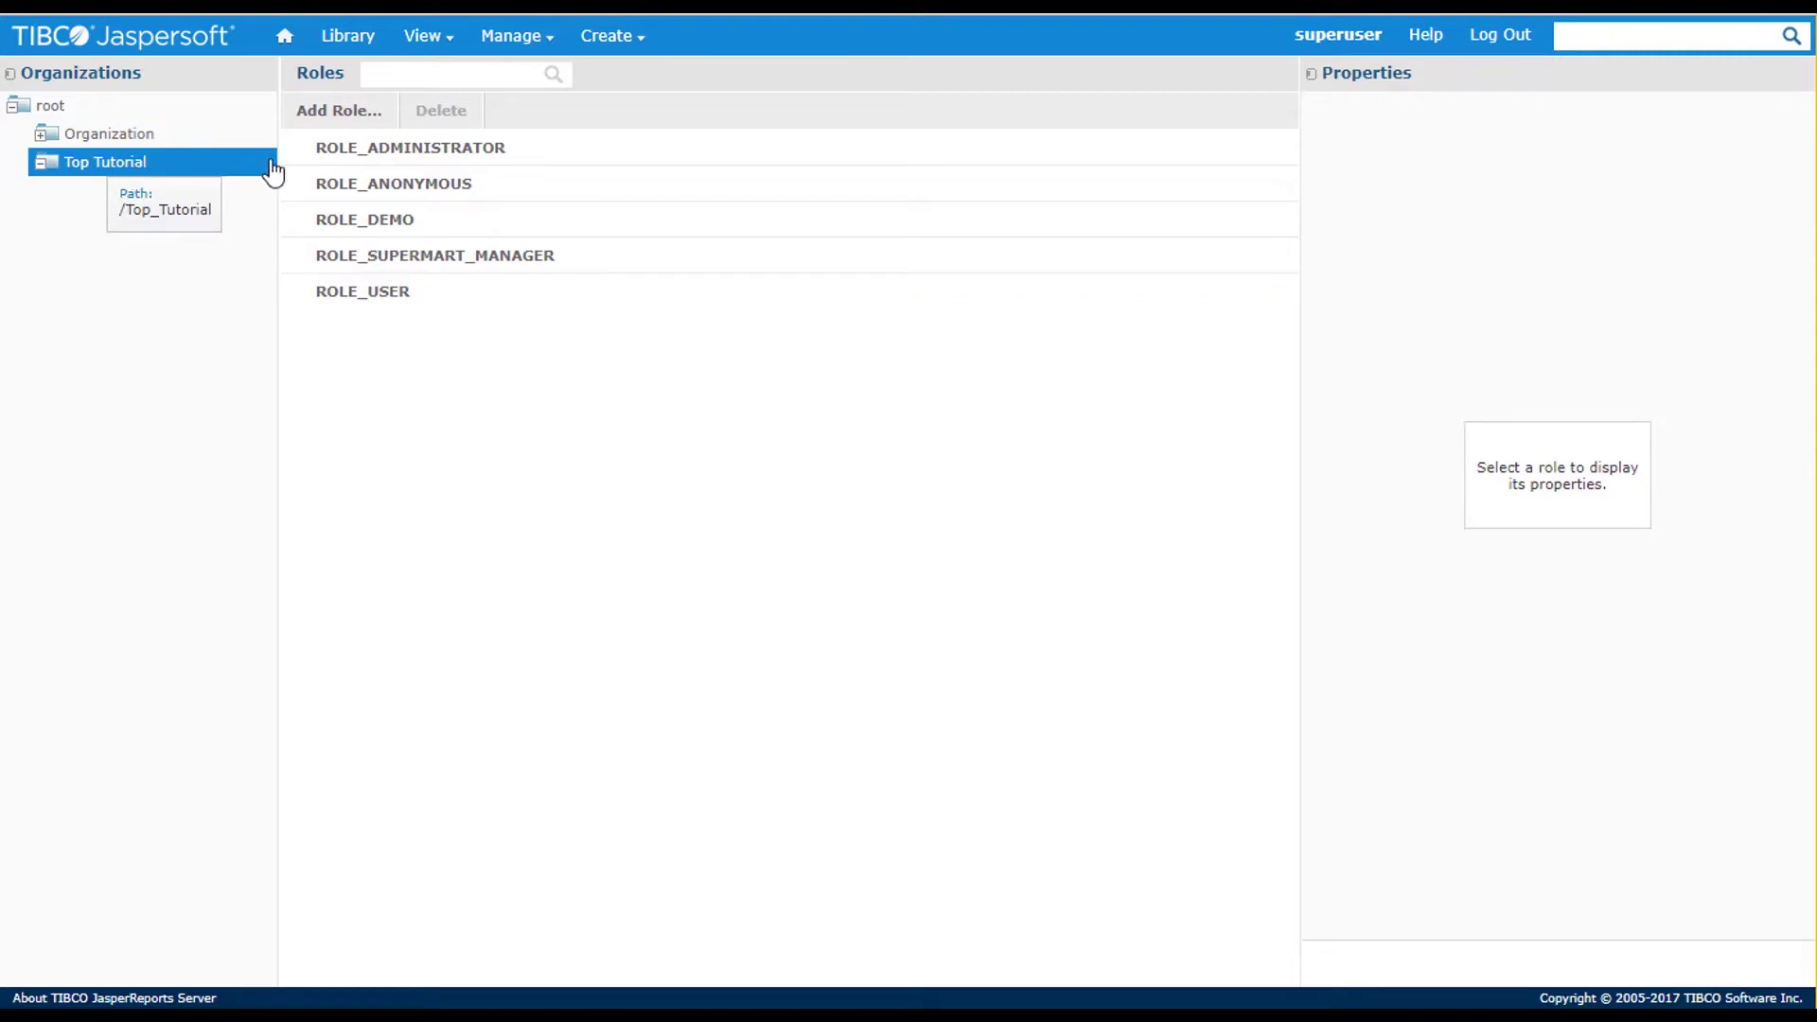
pyautogui.click(326, 151)
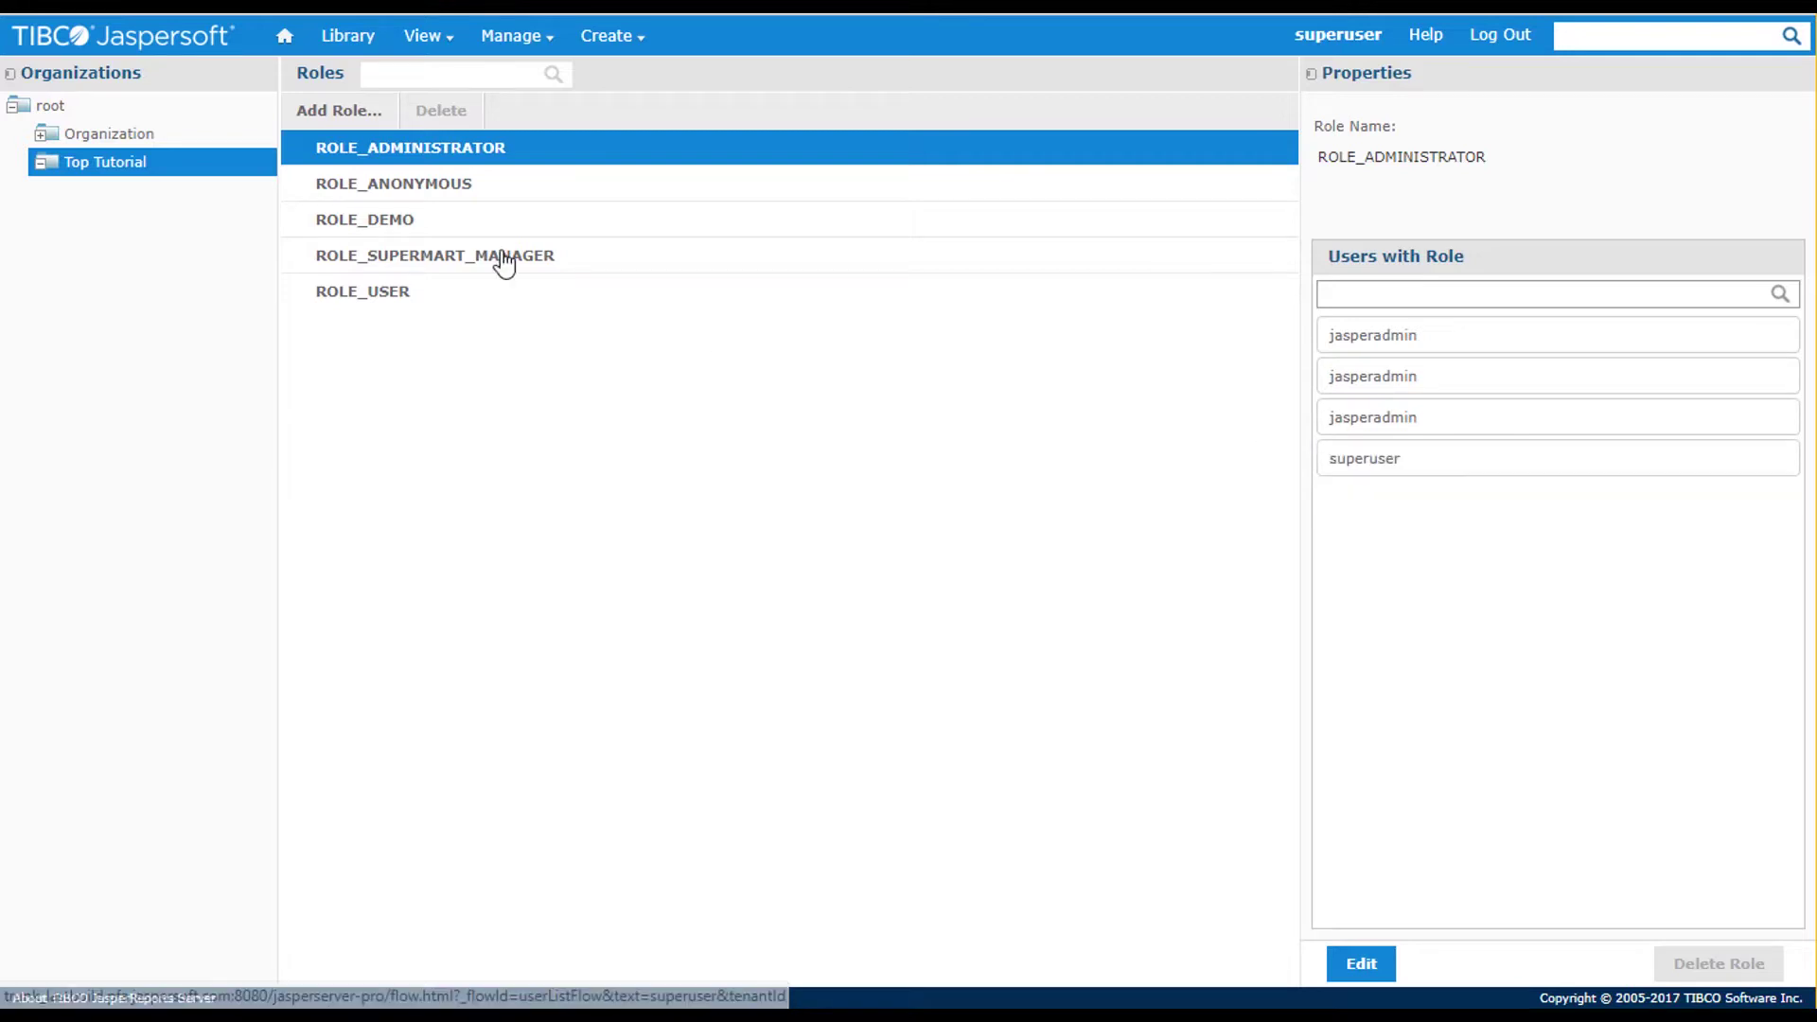
pyautogui.click(376, 229)
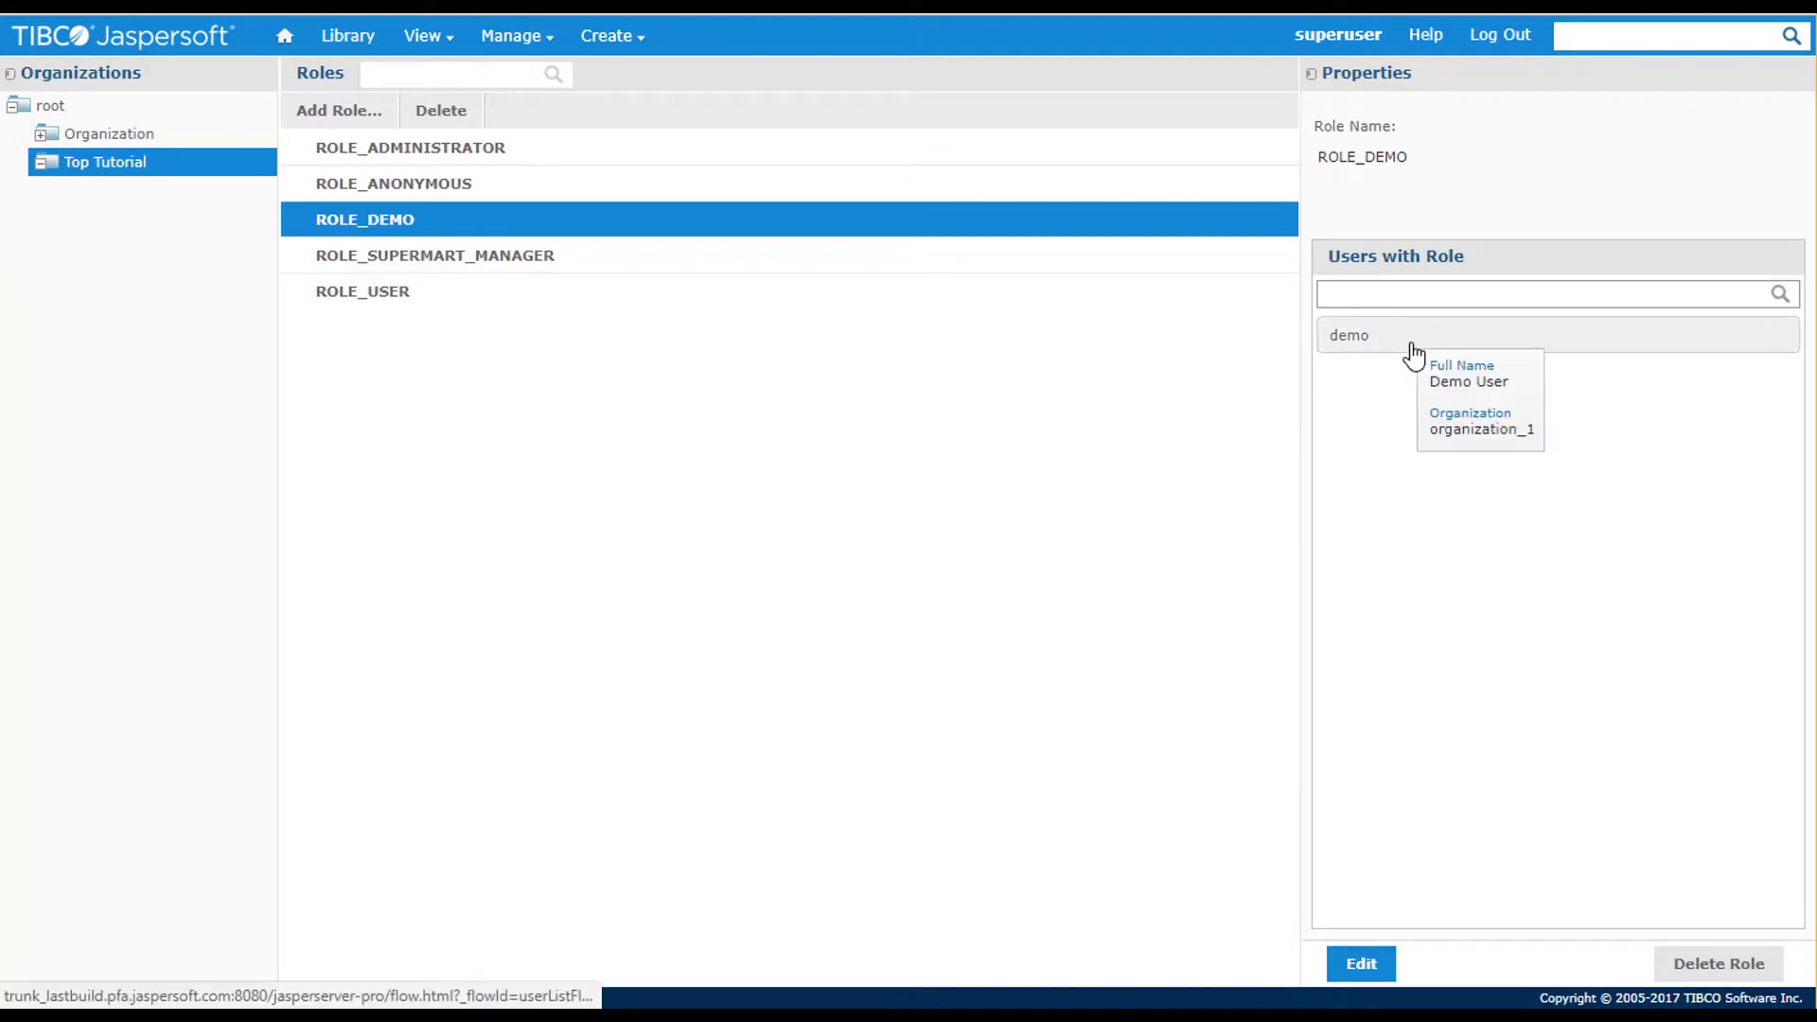
# Edit ROLE_DEMO, move joeuser from available to assigned users, and save
pyautogui.click(1363, 964)
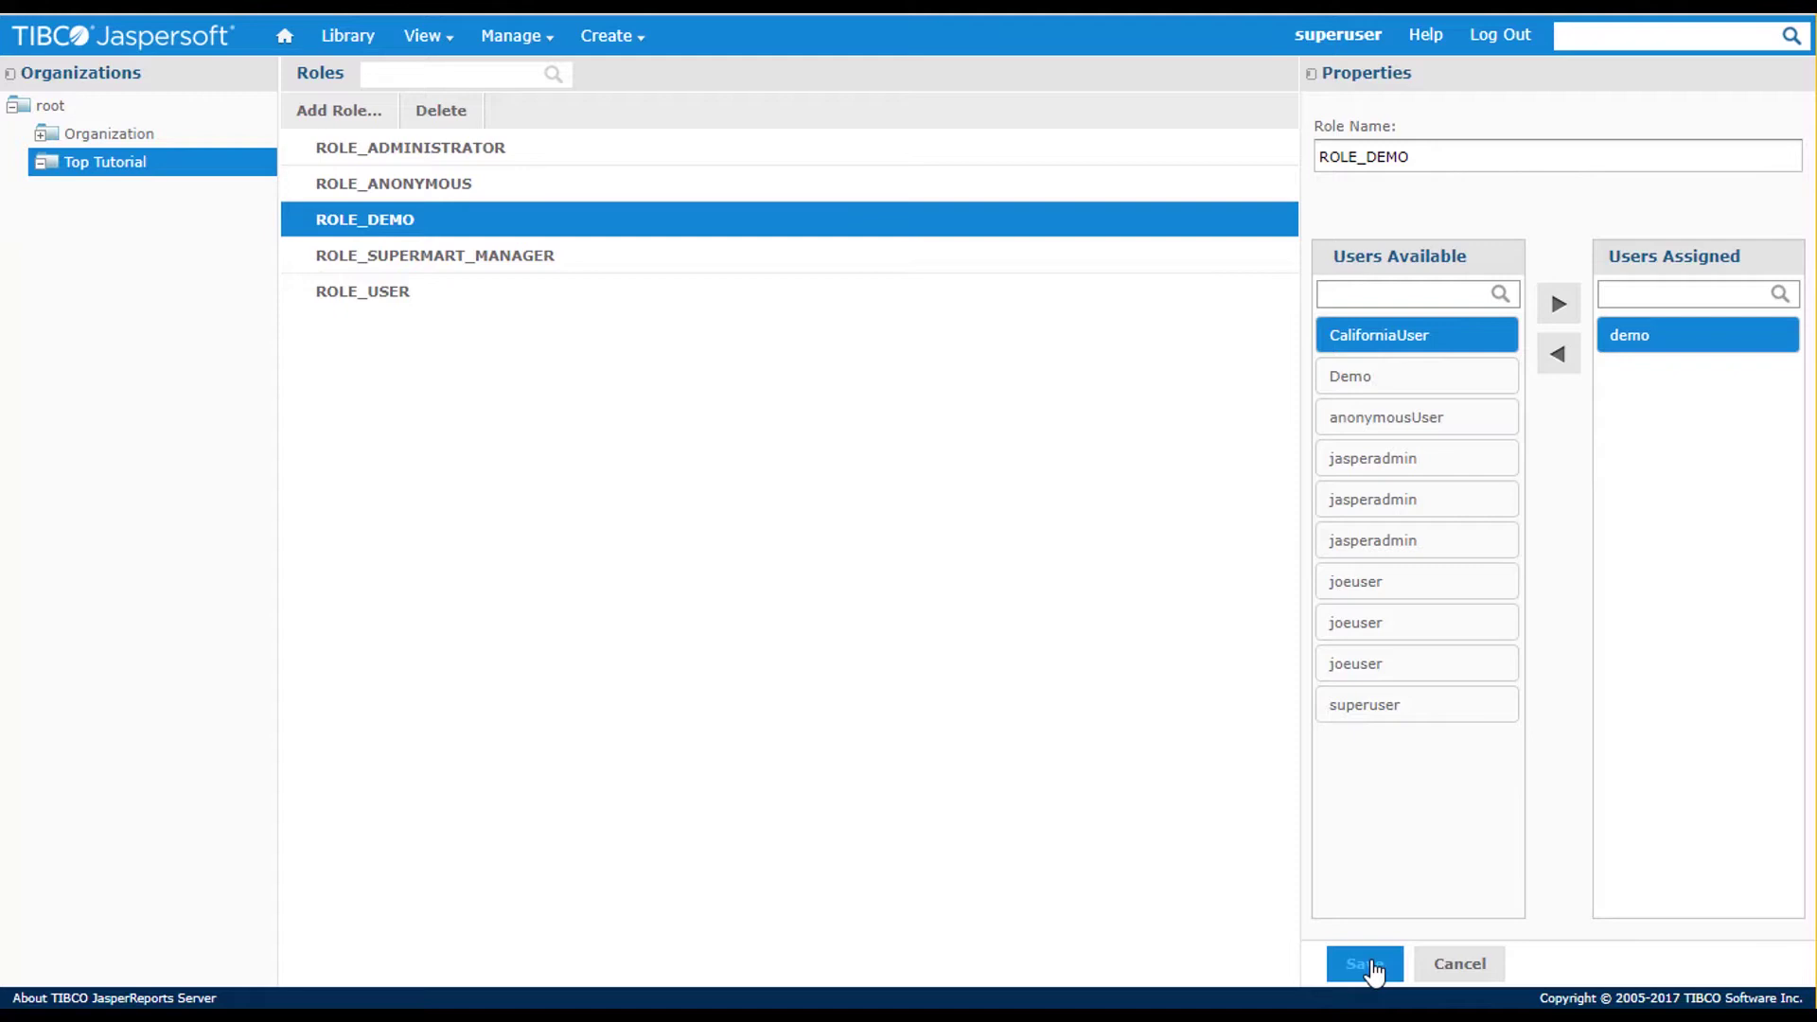
pyautogui.click(1348, 586)
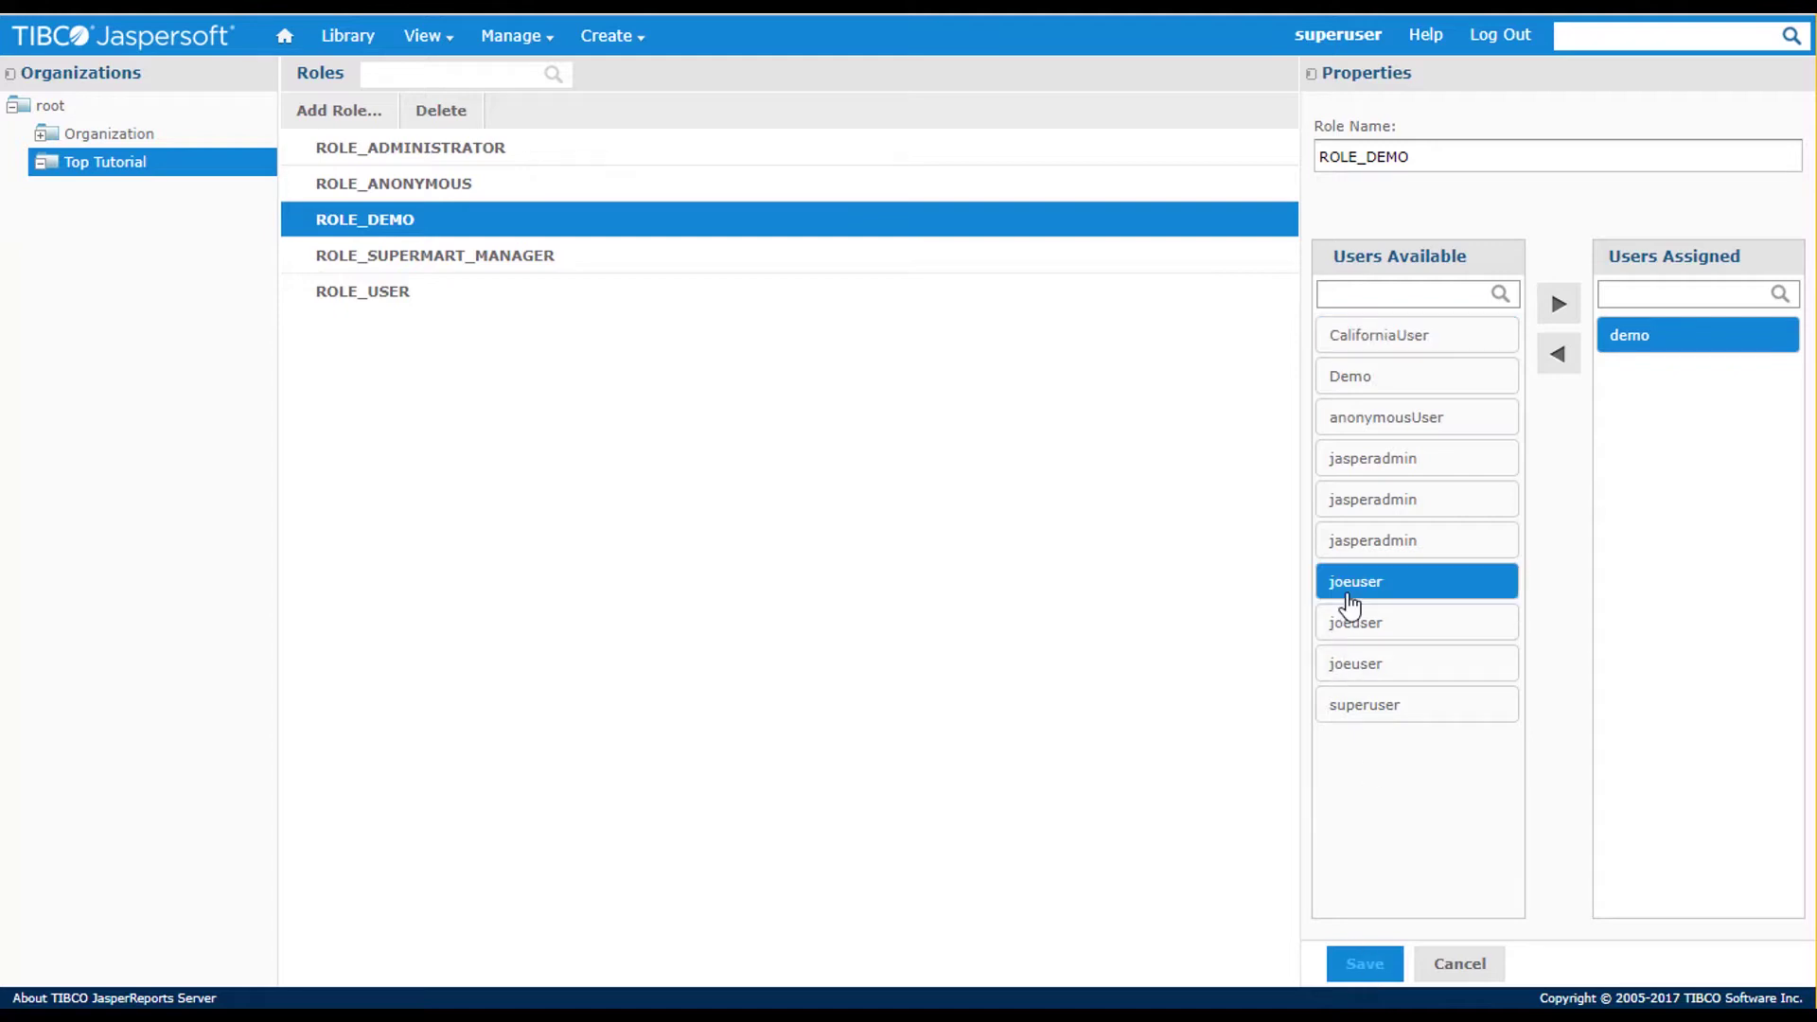
pyautogui.click(1557, 304)
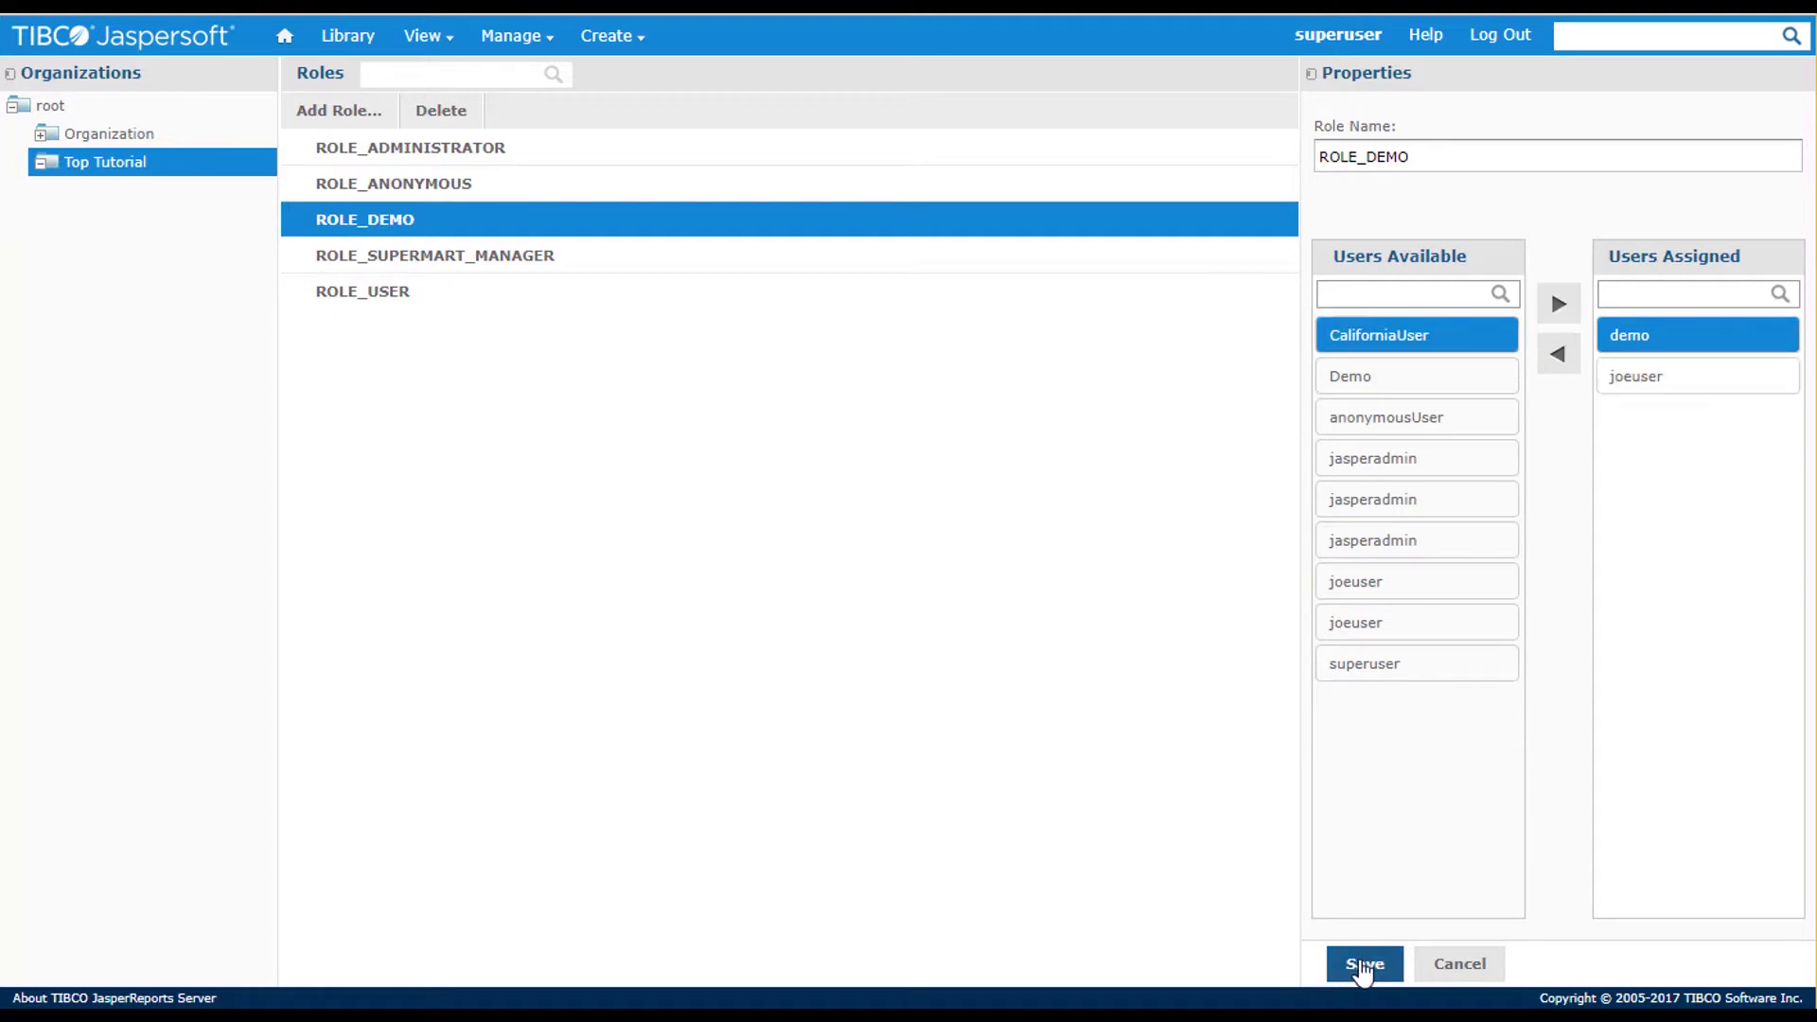
pyautogui.click(1364, 963)
# From Manage > Users, select the demo user and log in as that user
pyautogui.moveTo(506, 47)
pyautogui.click(508, 106)
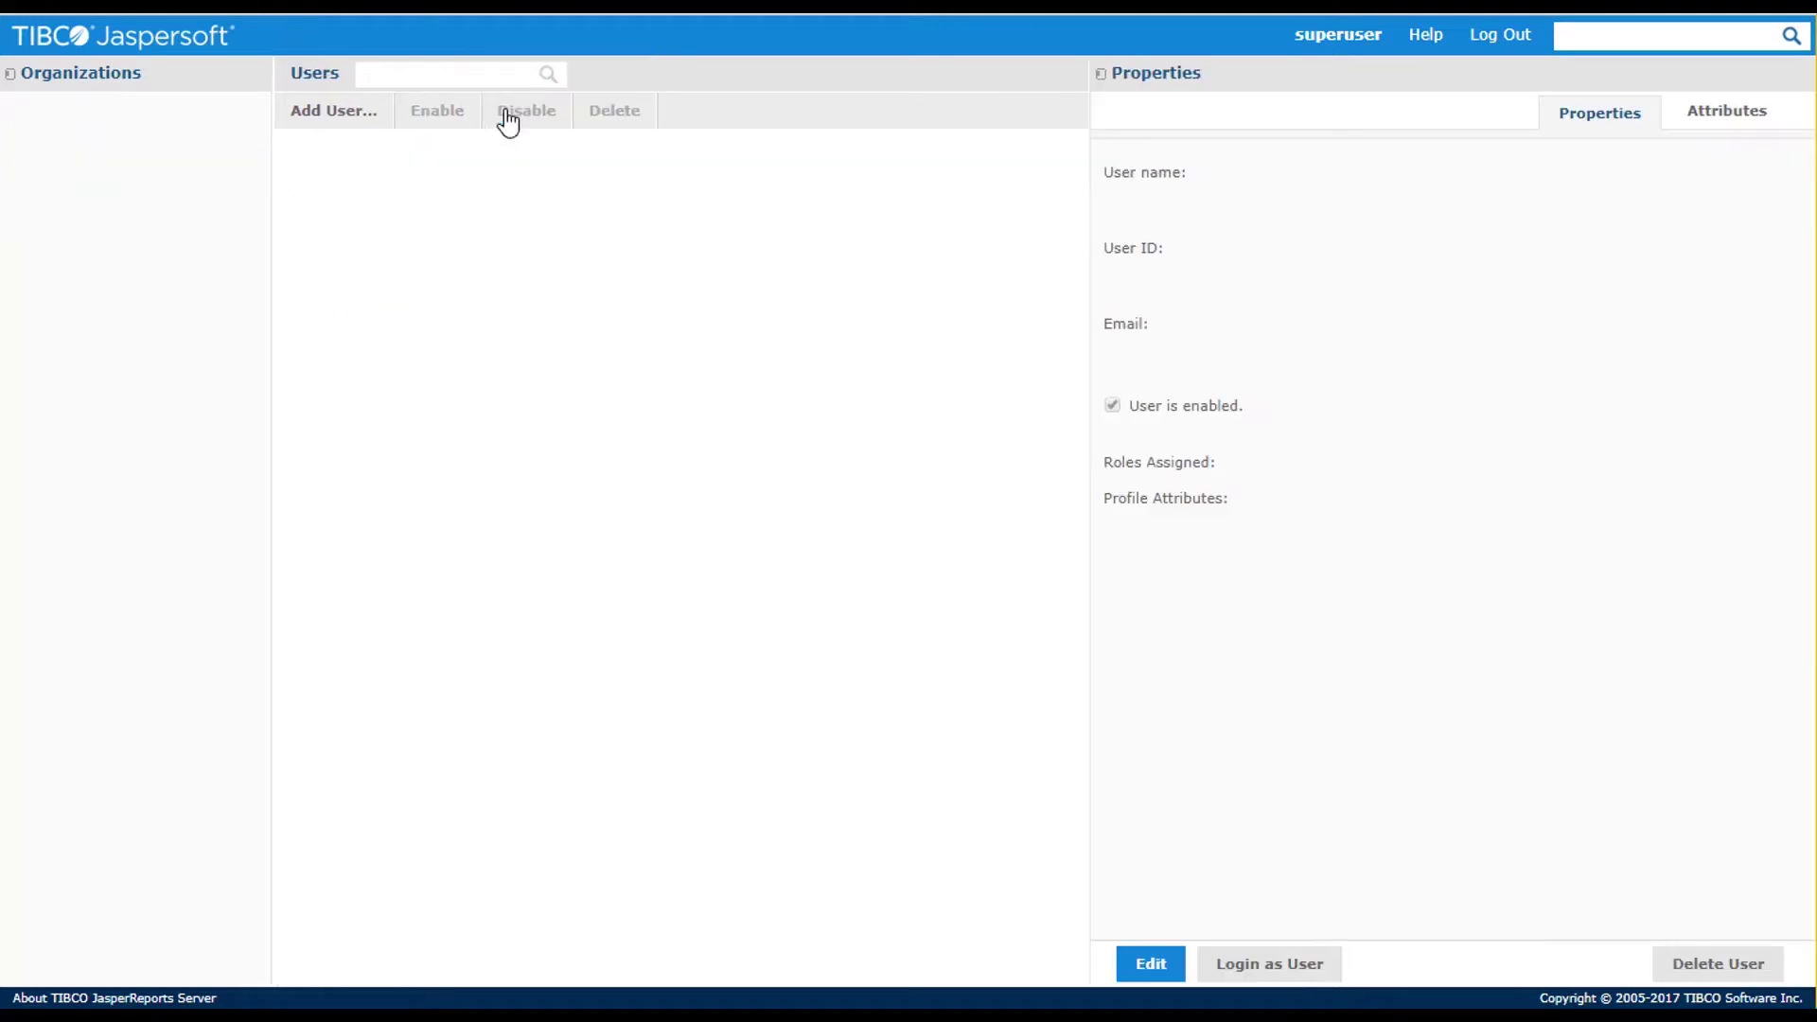
pyautogui.click(304, 247)
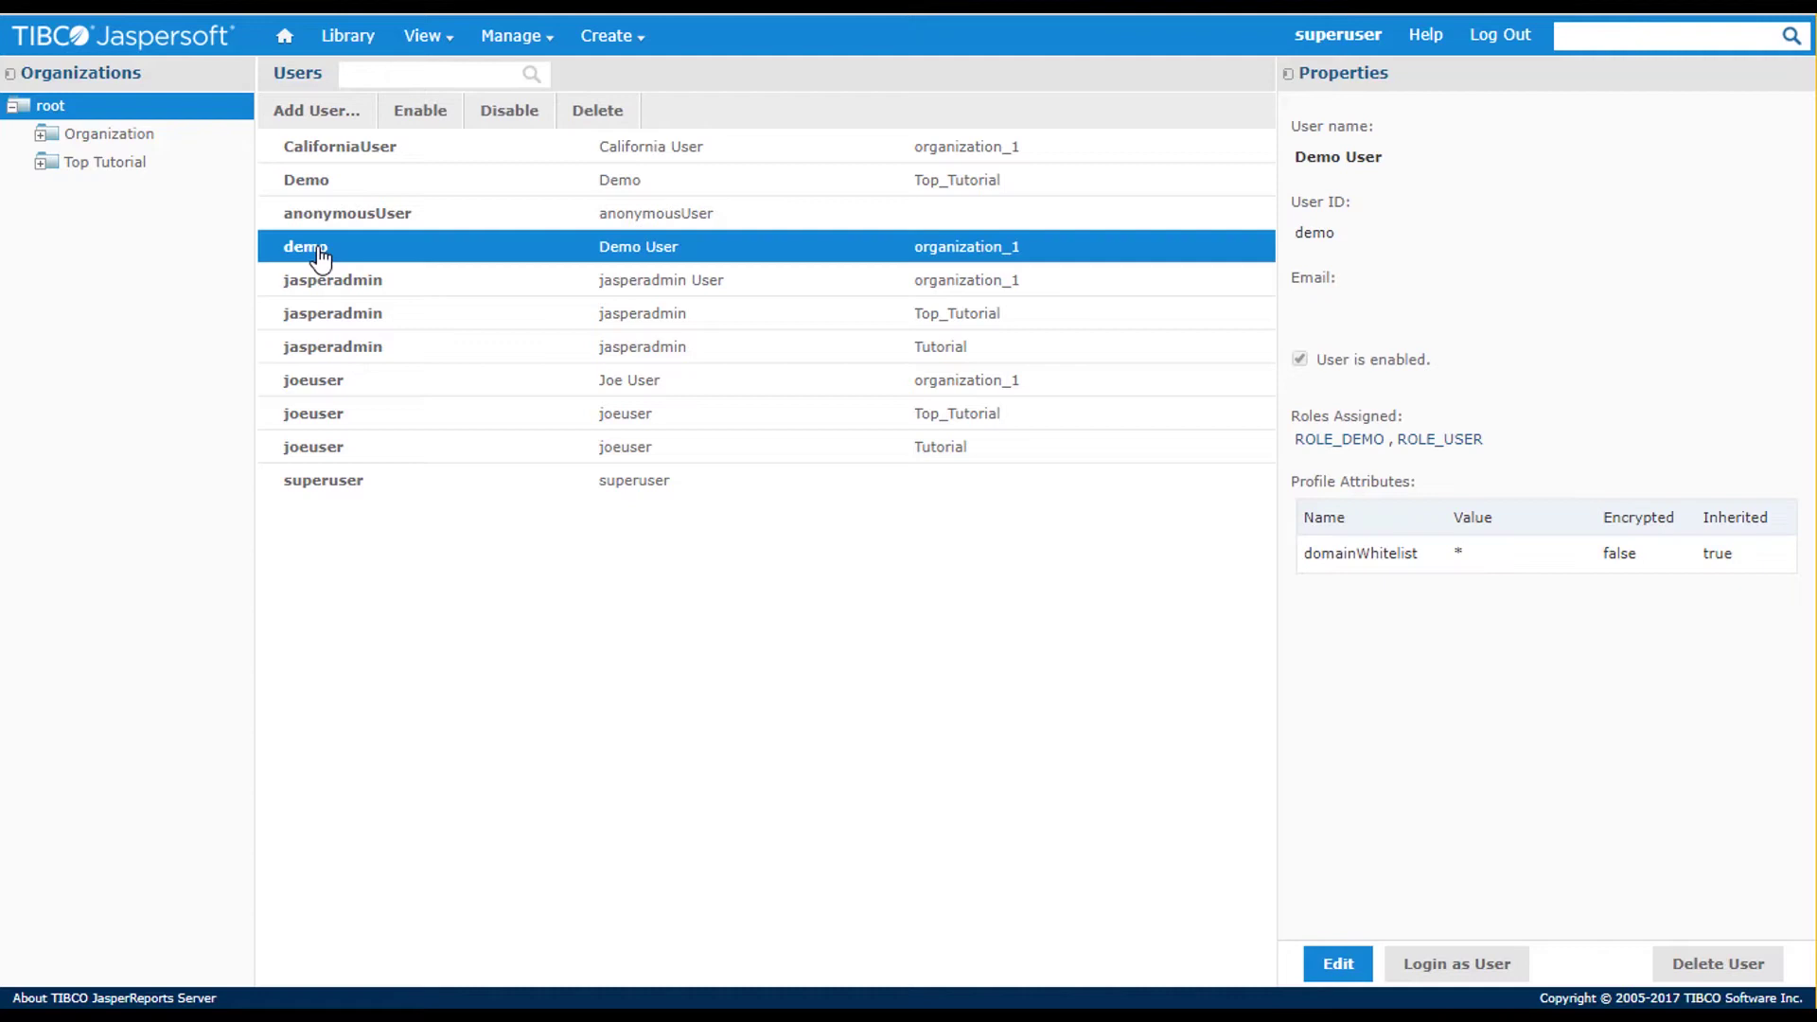
pyautogui.click(1429, 965)
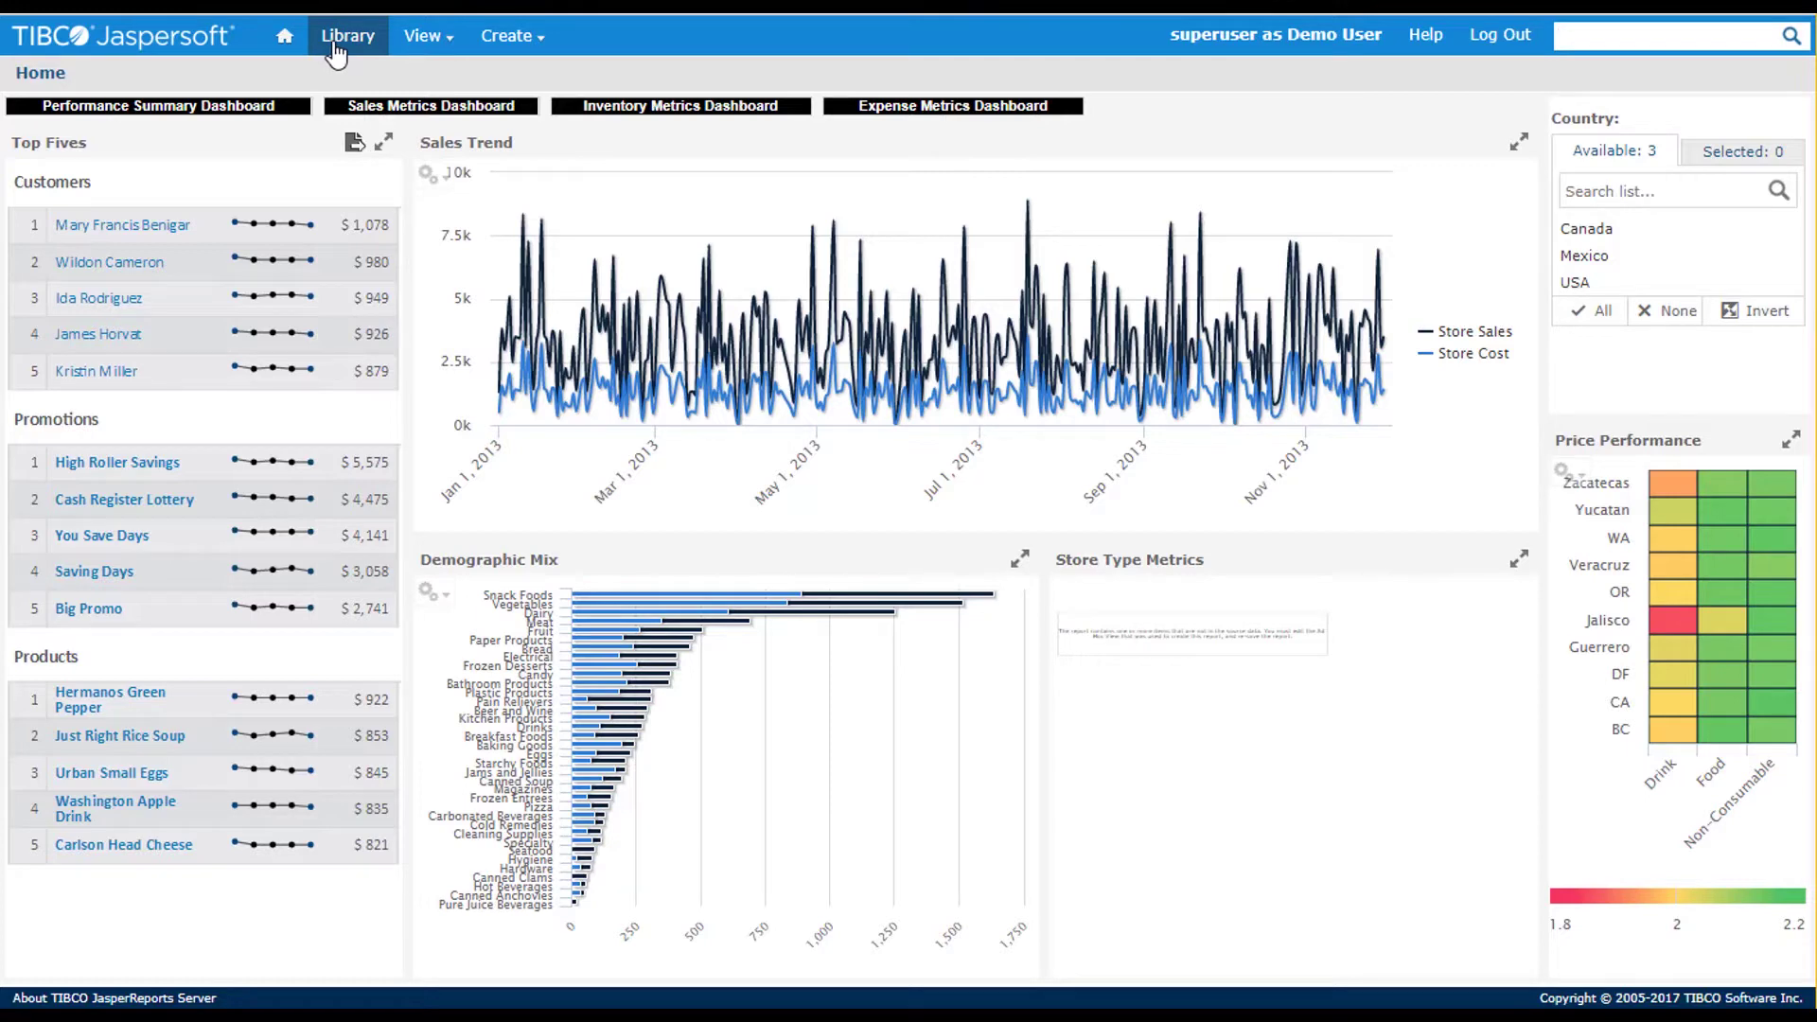
# Browse the demo user's repository down to Organizations > Tutorial, then return to superuser
pyautogui.moveTo(421, 37)
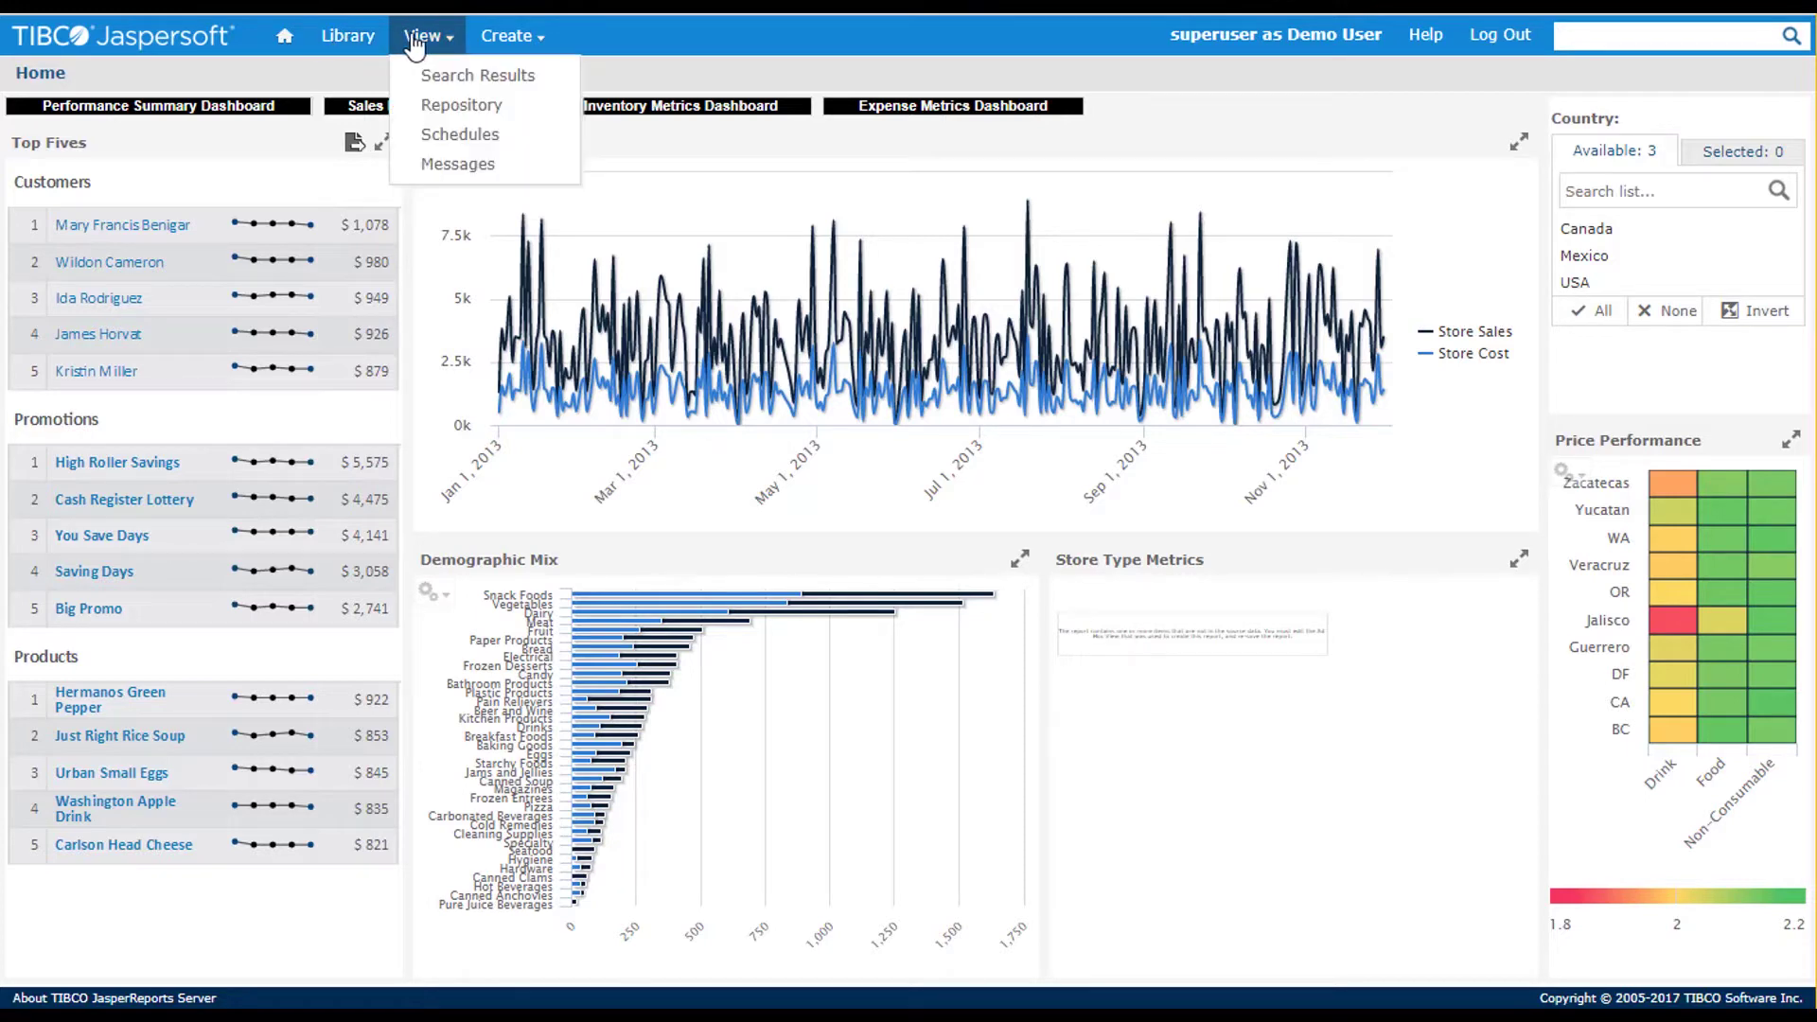
pyautogui.click(425, 111)
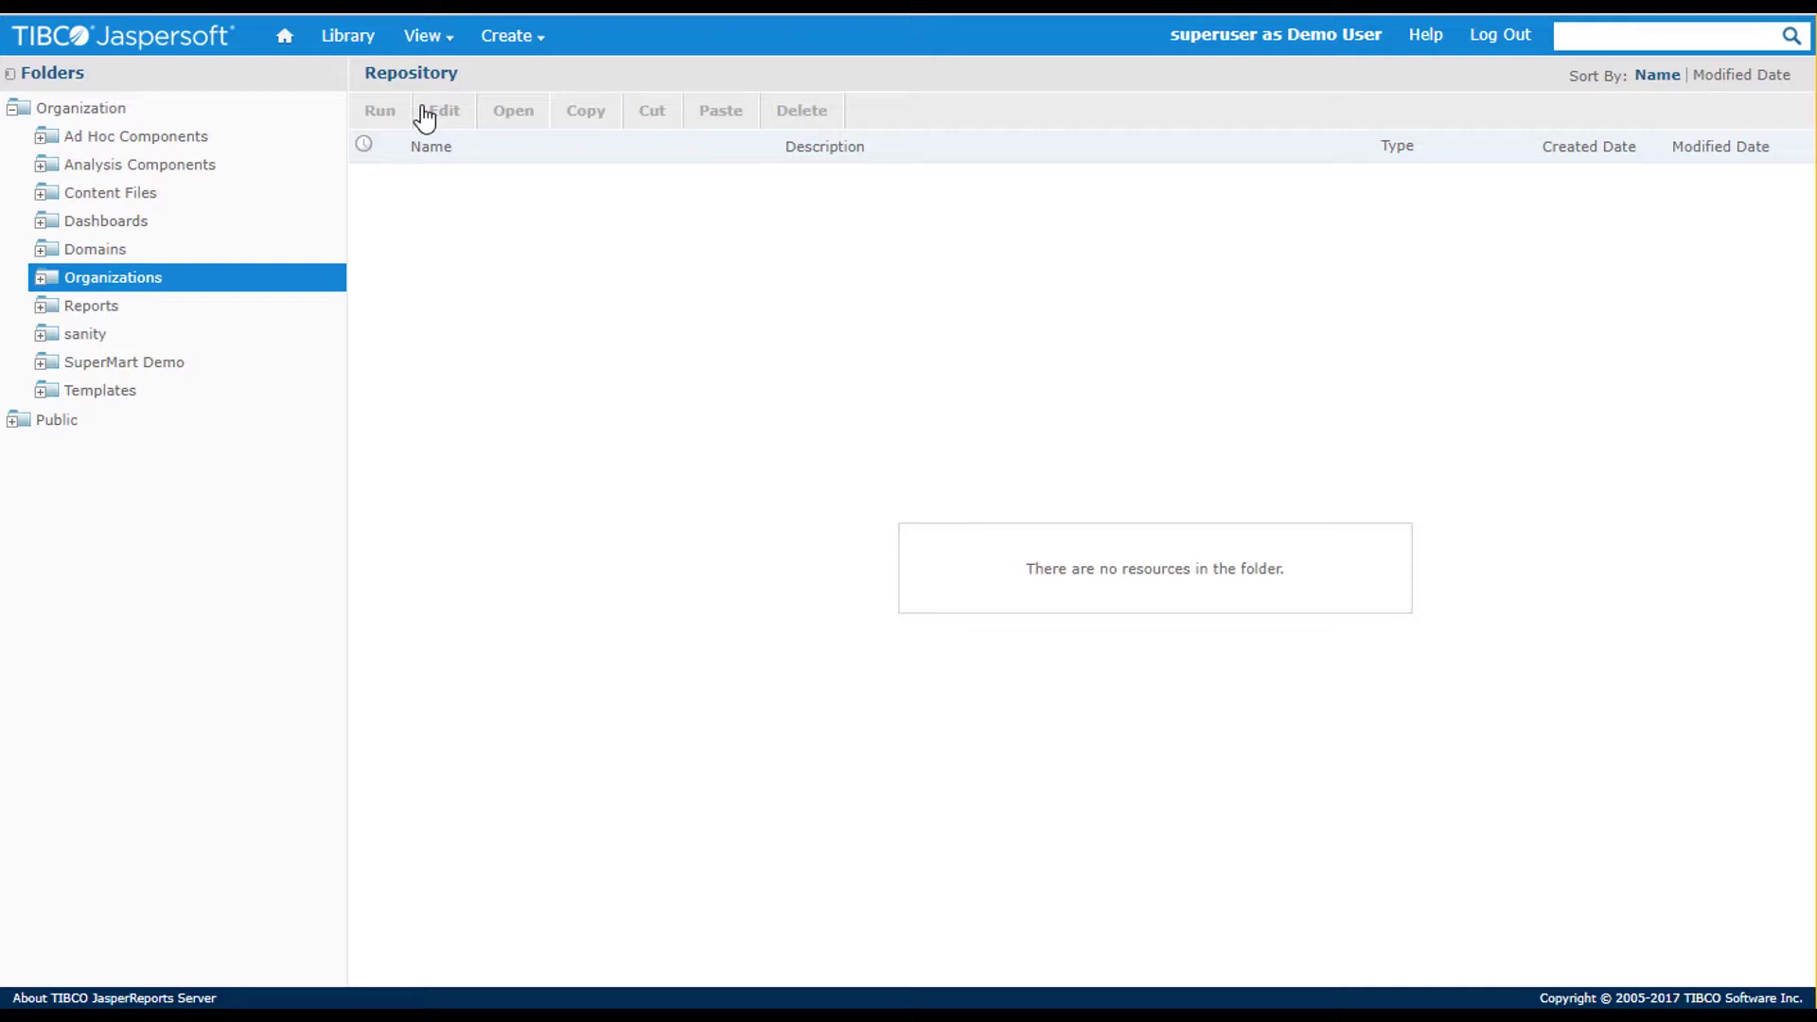
pyautogui.click(40, 278)
pyautogui.click(106, 308)
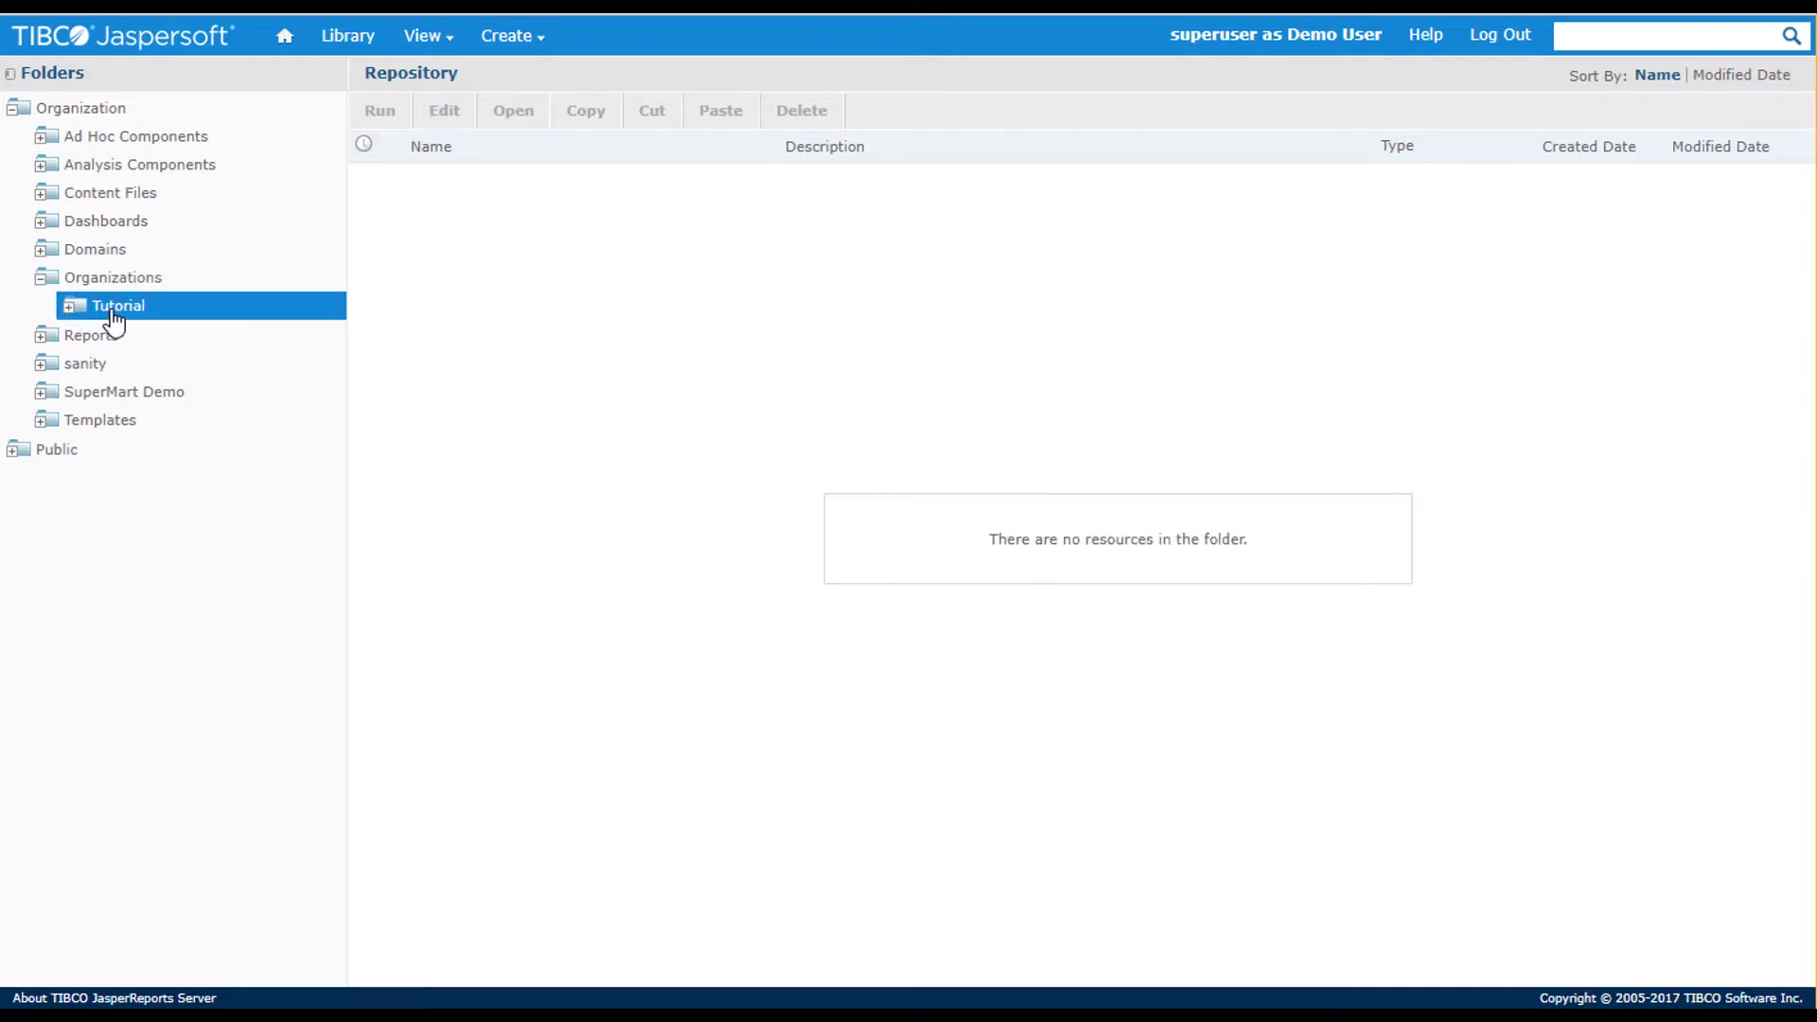
pyautogui.click(1510, 38)
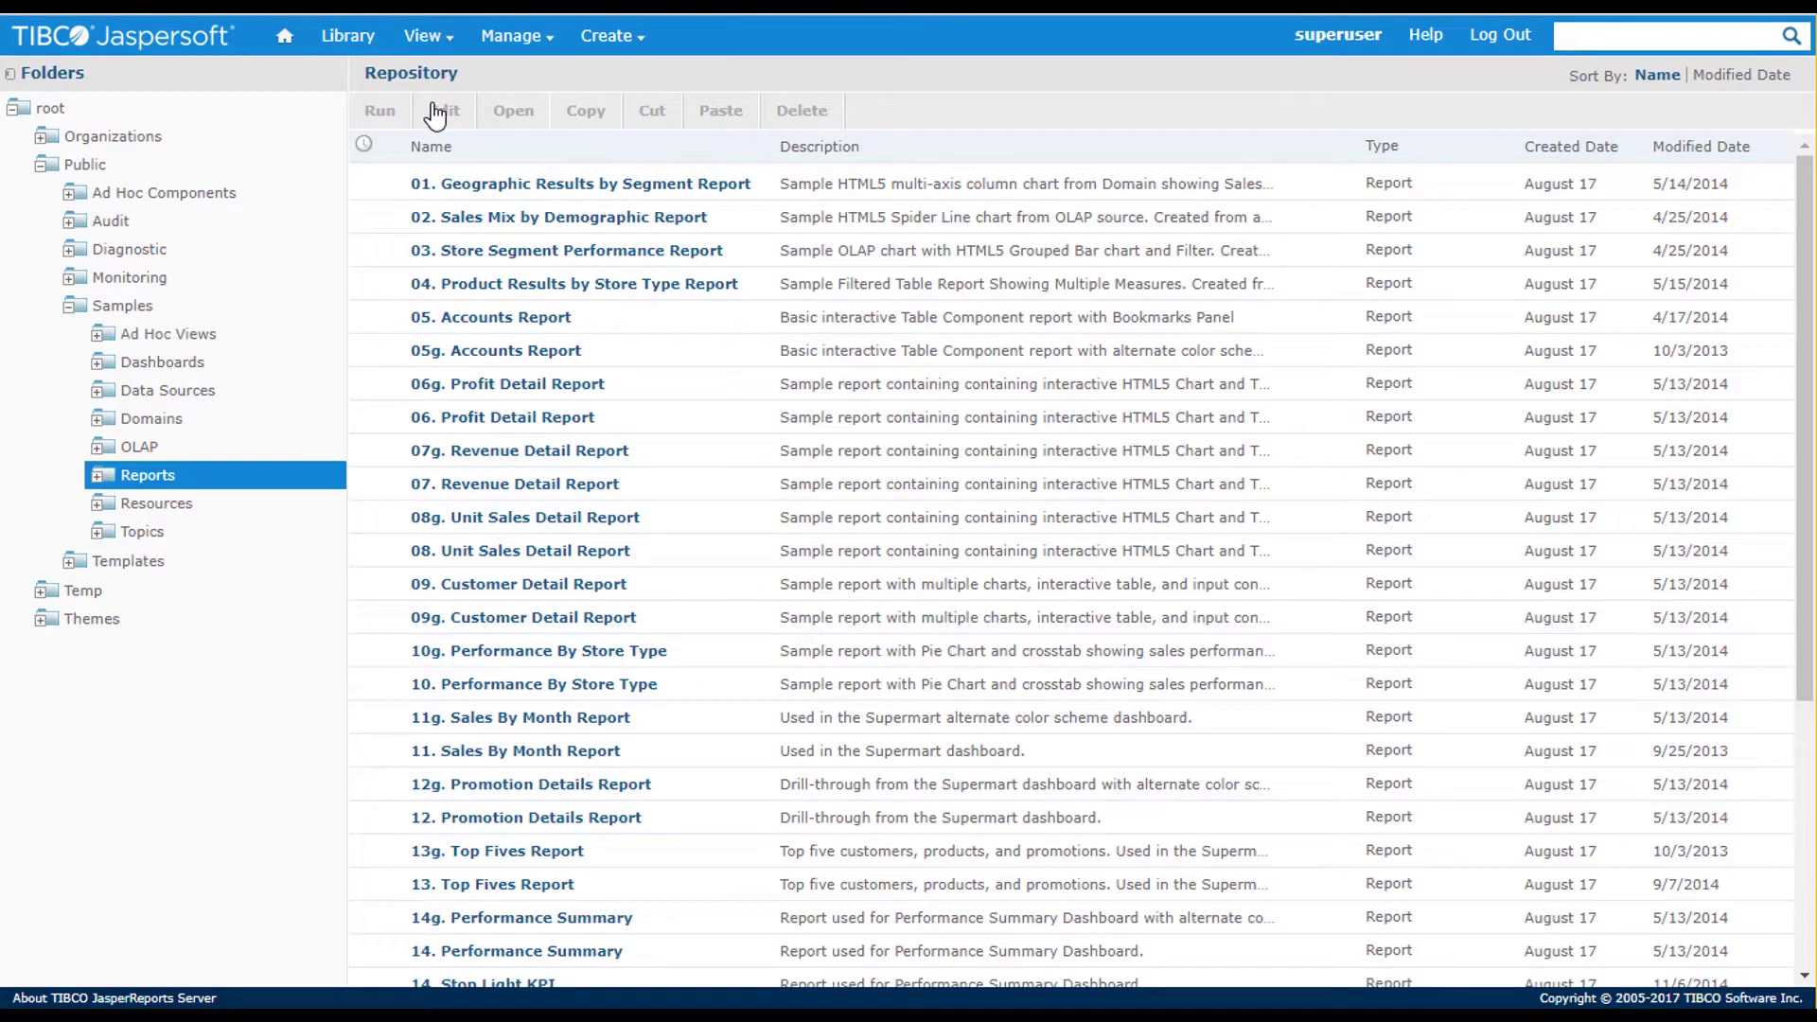
# Inspect ROLE_ADMINISTRATOR's access levels in the Public folder permissions, then cancel without changes
pyautogui.rightClick(203, 167)
pyautogui.click(333, 284)
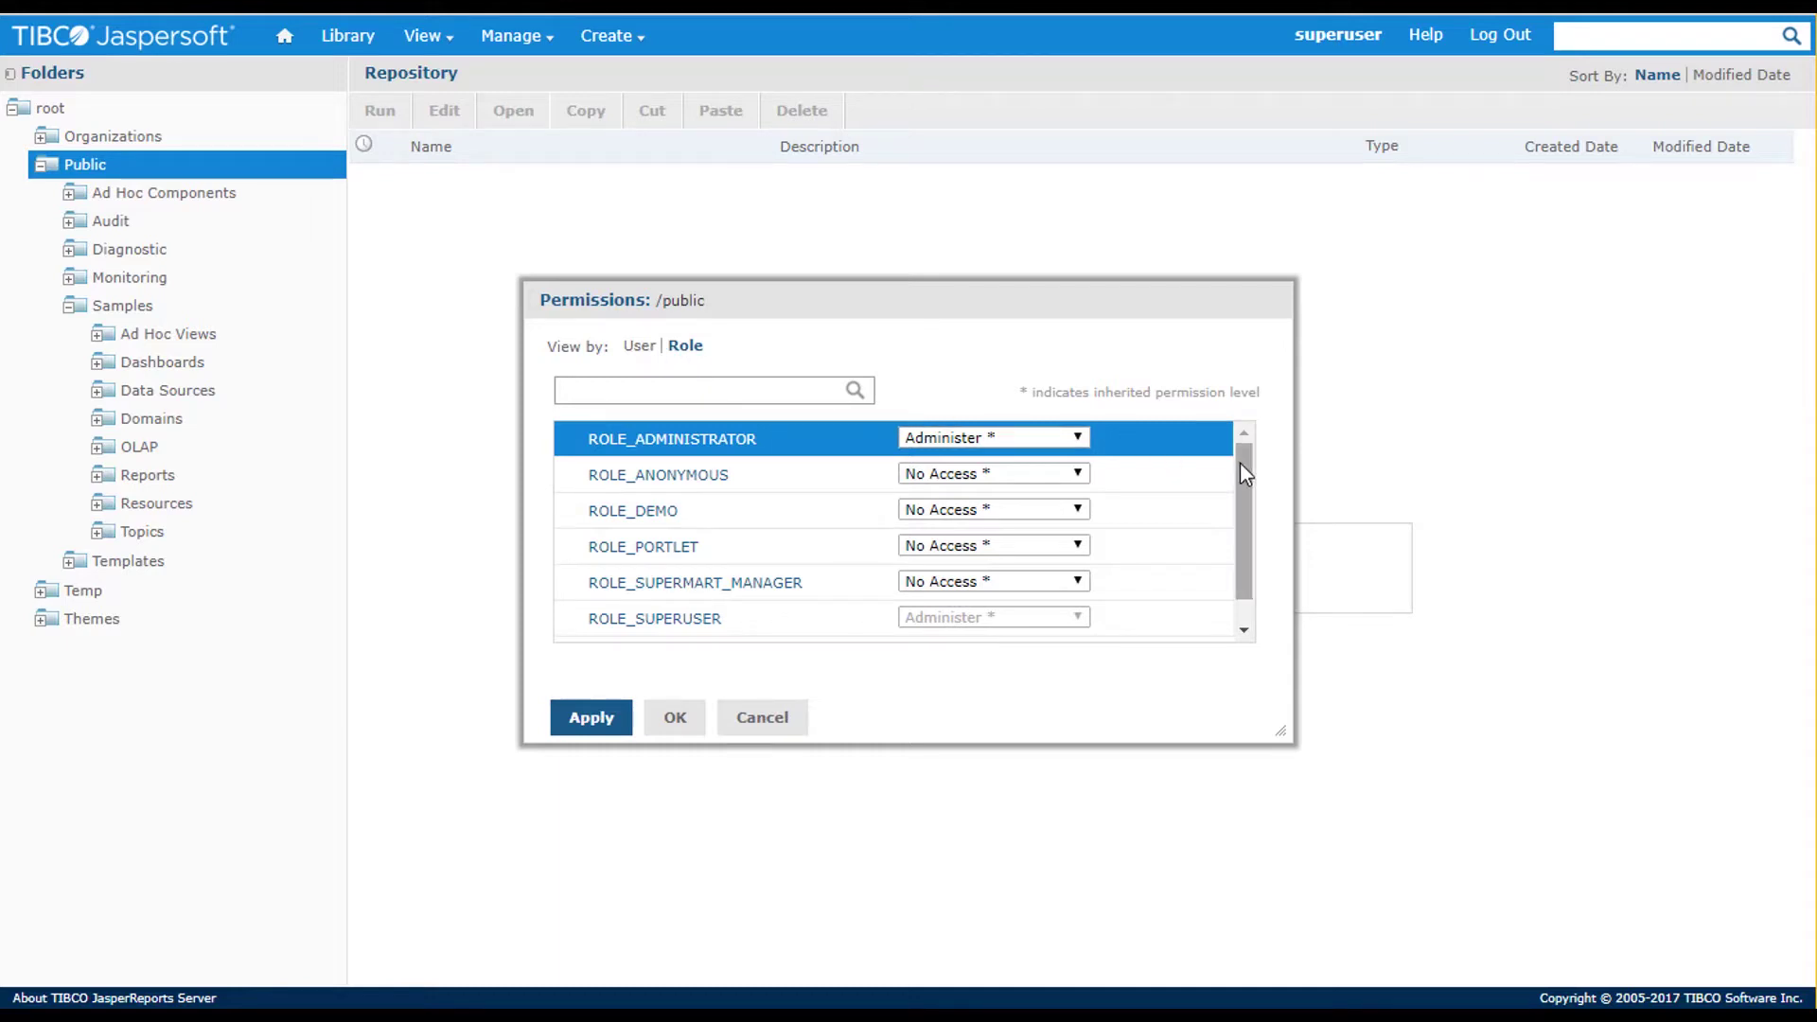
pyautogui.click(1078, 437)
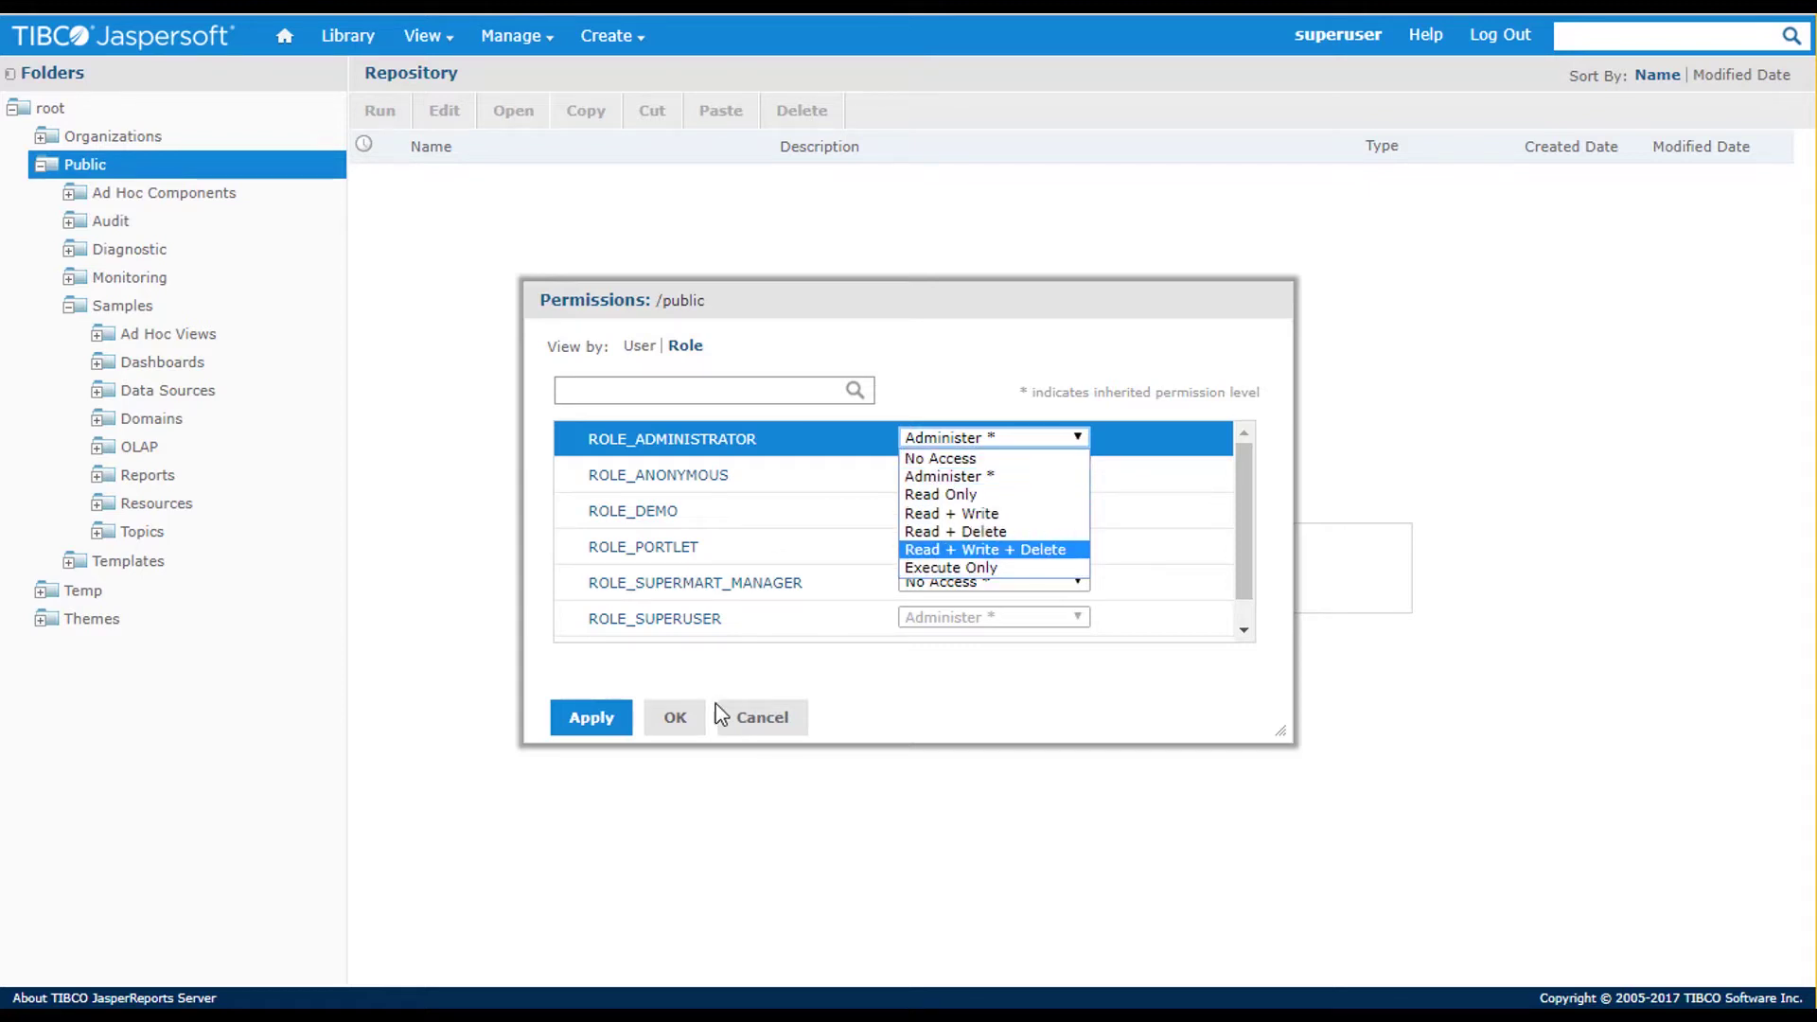
pyautogui.click(768, 717)
pyautogui.click(156, 333)
pyautogui.click(476, 186)
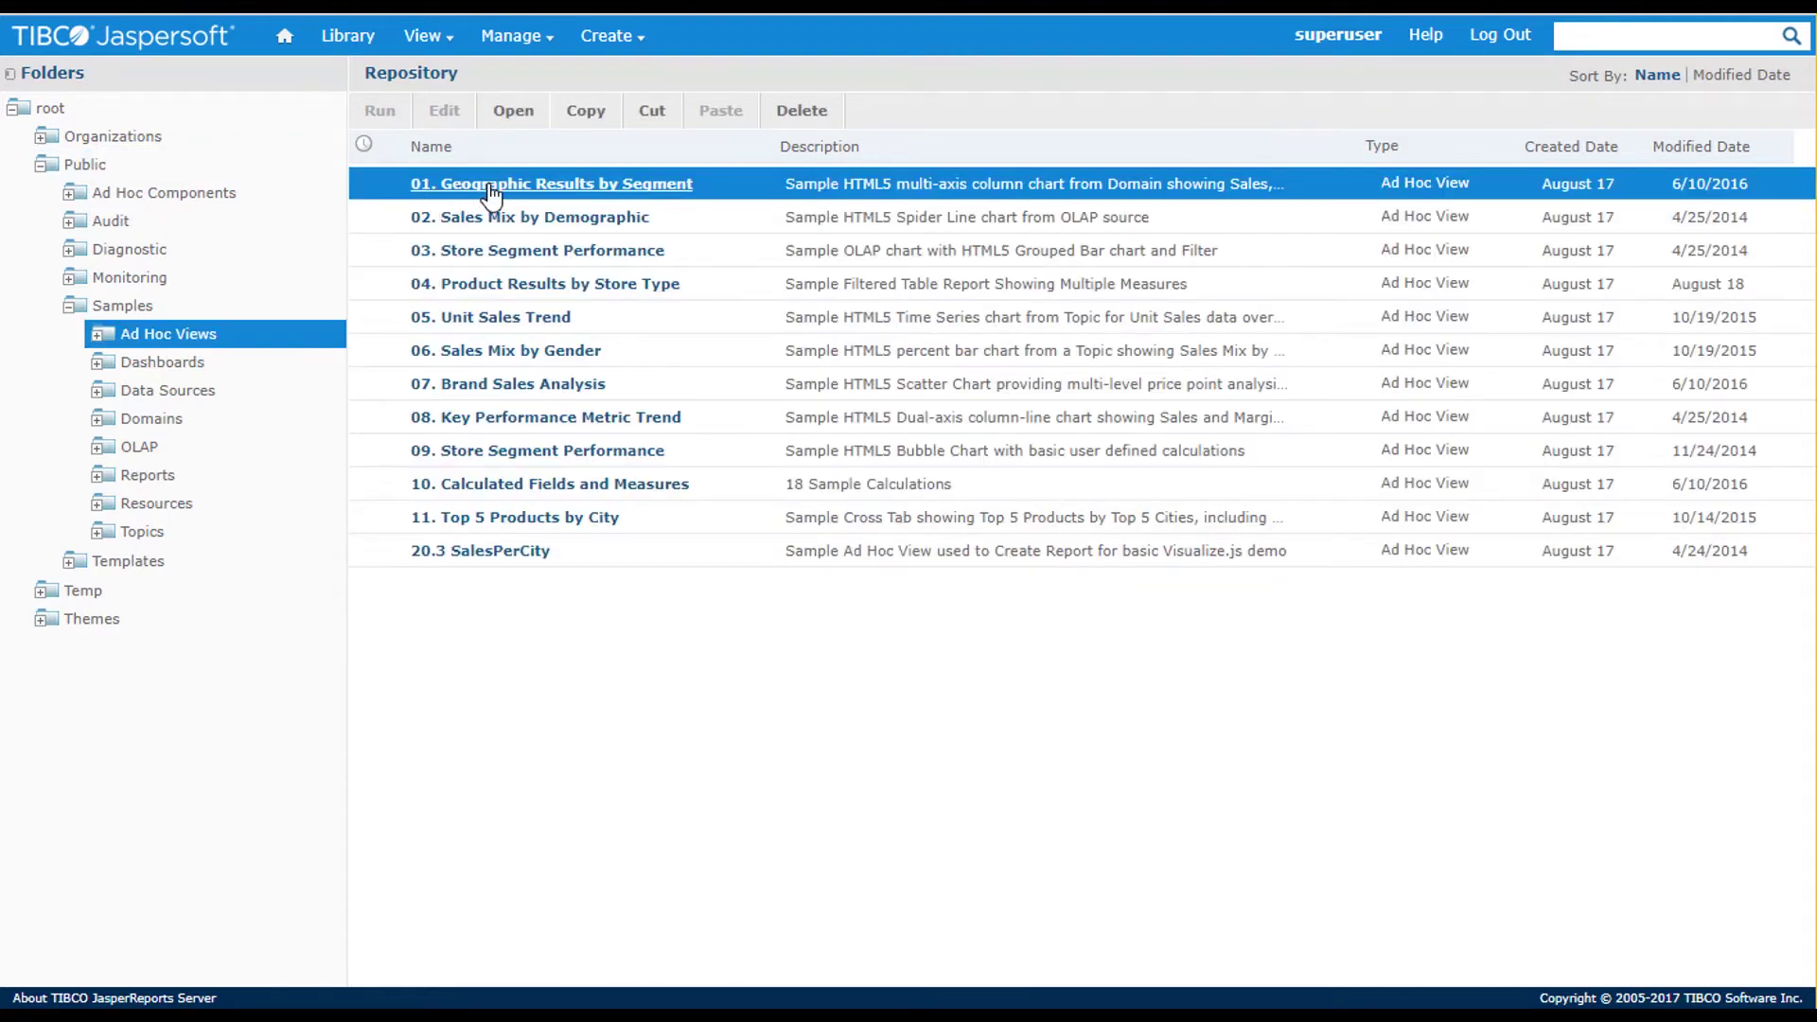
pyautogui.rightClick(490, 192)
pyautogui.click(535, 363)
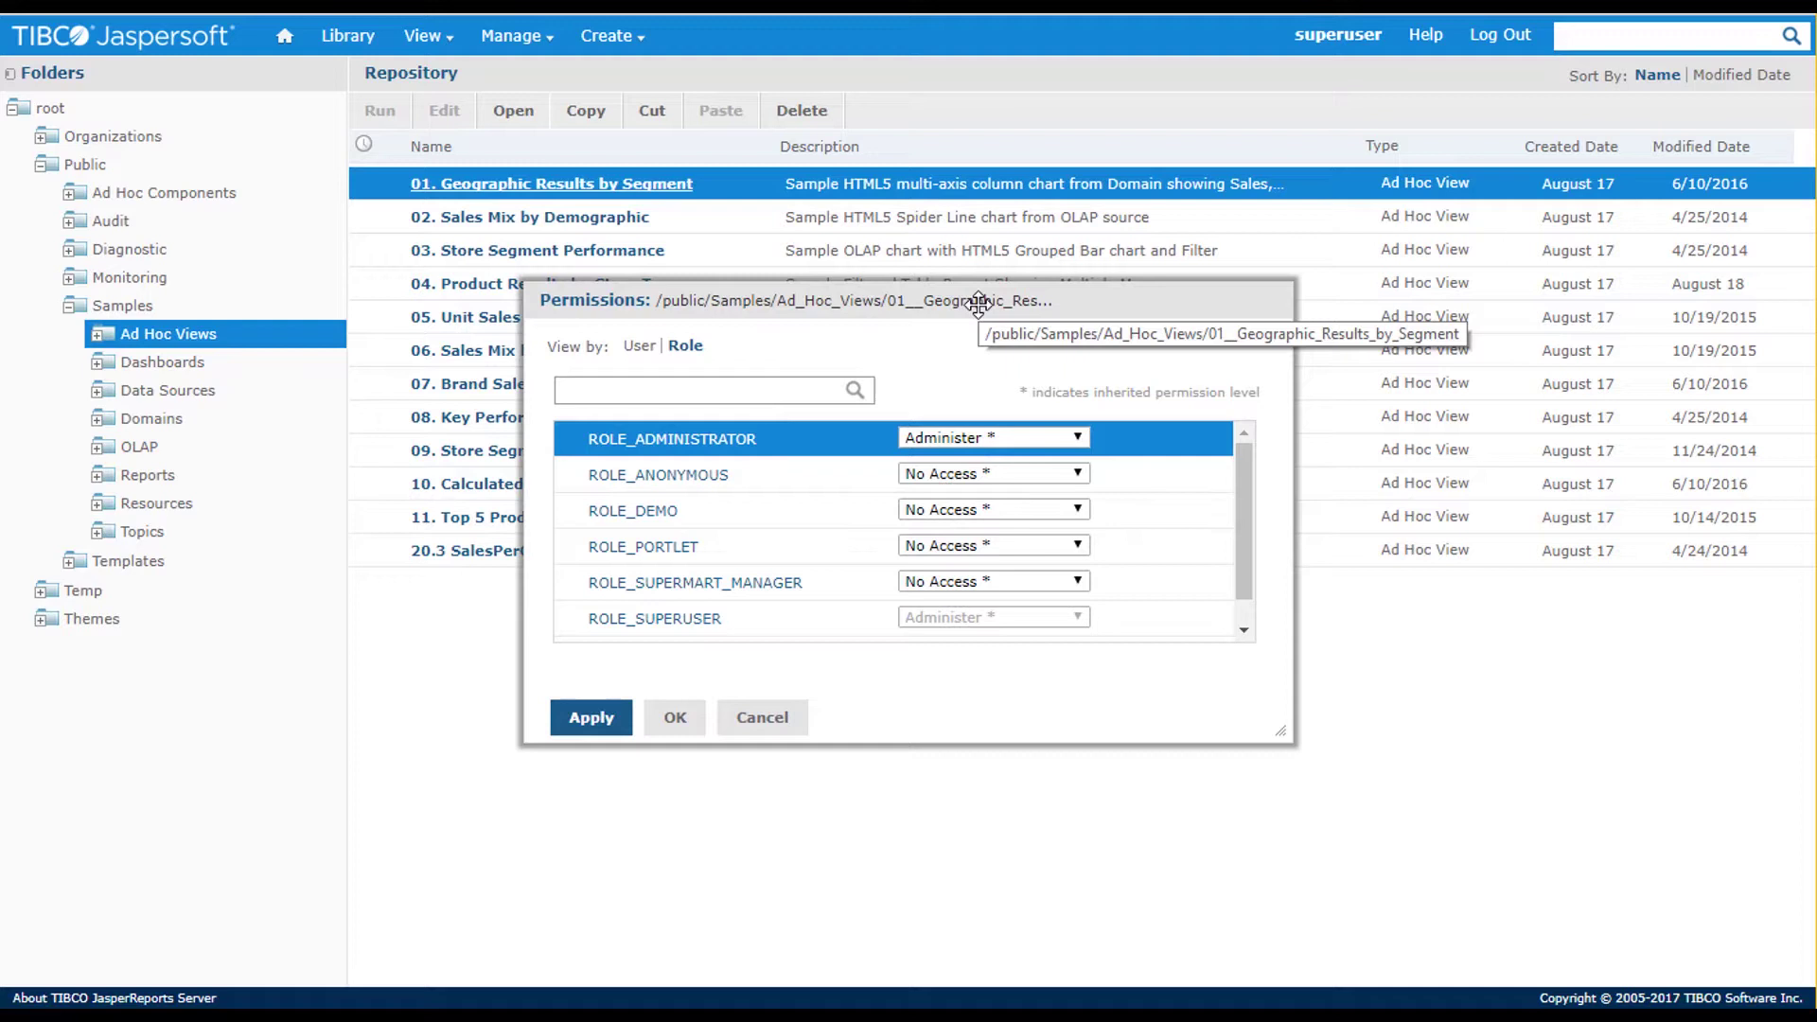
pyautogui.click(1081, 513)
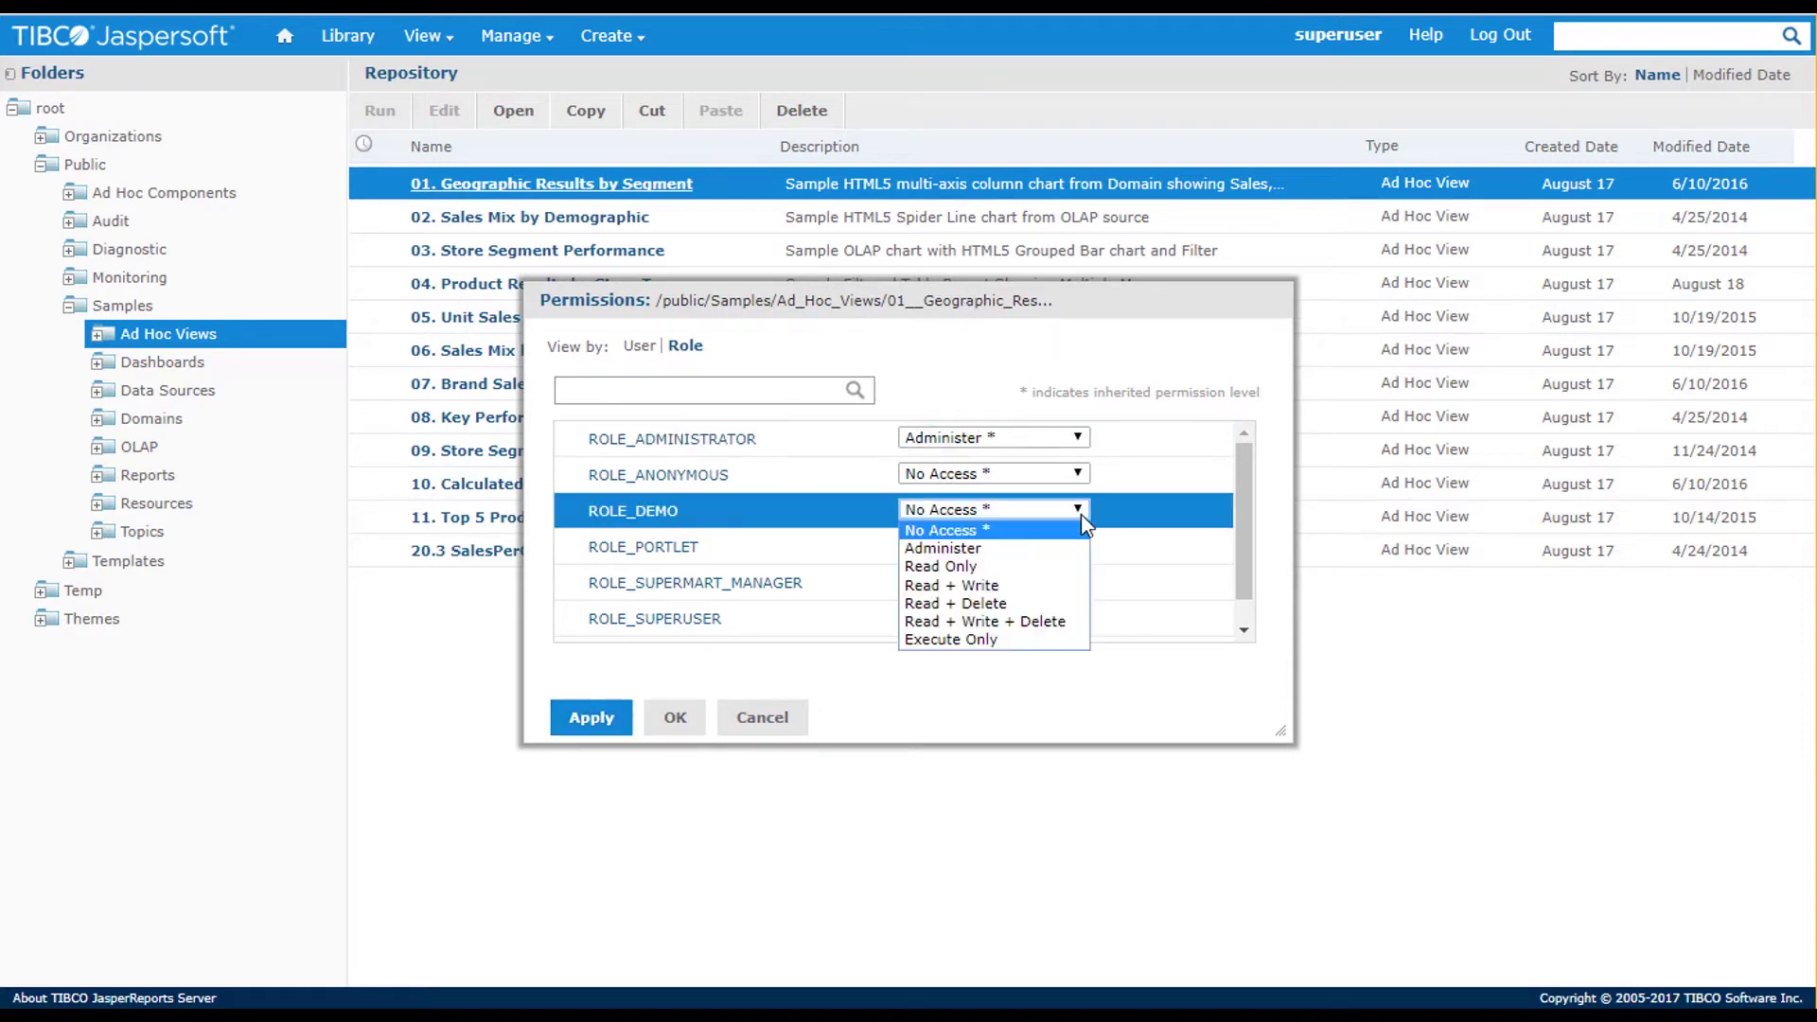
pyautogui.click(762, 717)
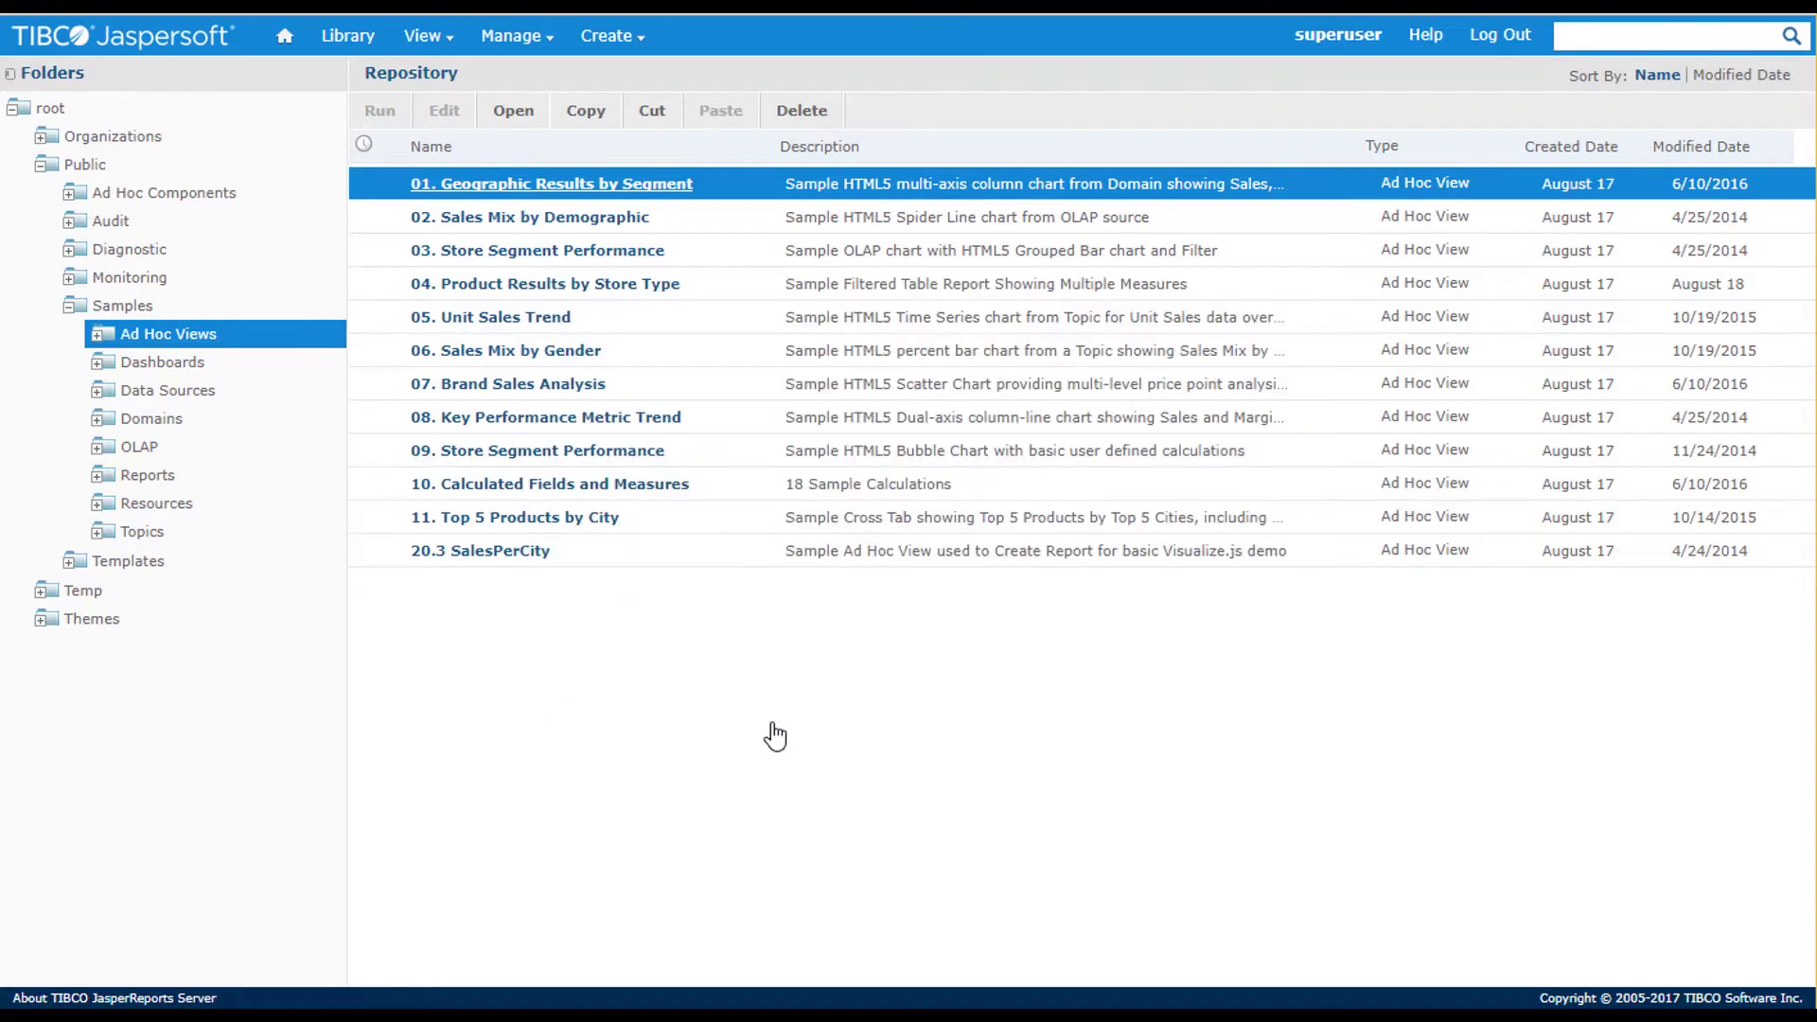
# Export the Geographic Results by Segment ad hoc view to export.zip
pyautogui.rightClick(485, 192)
pyautogui.click(553, 430)
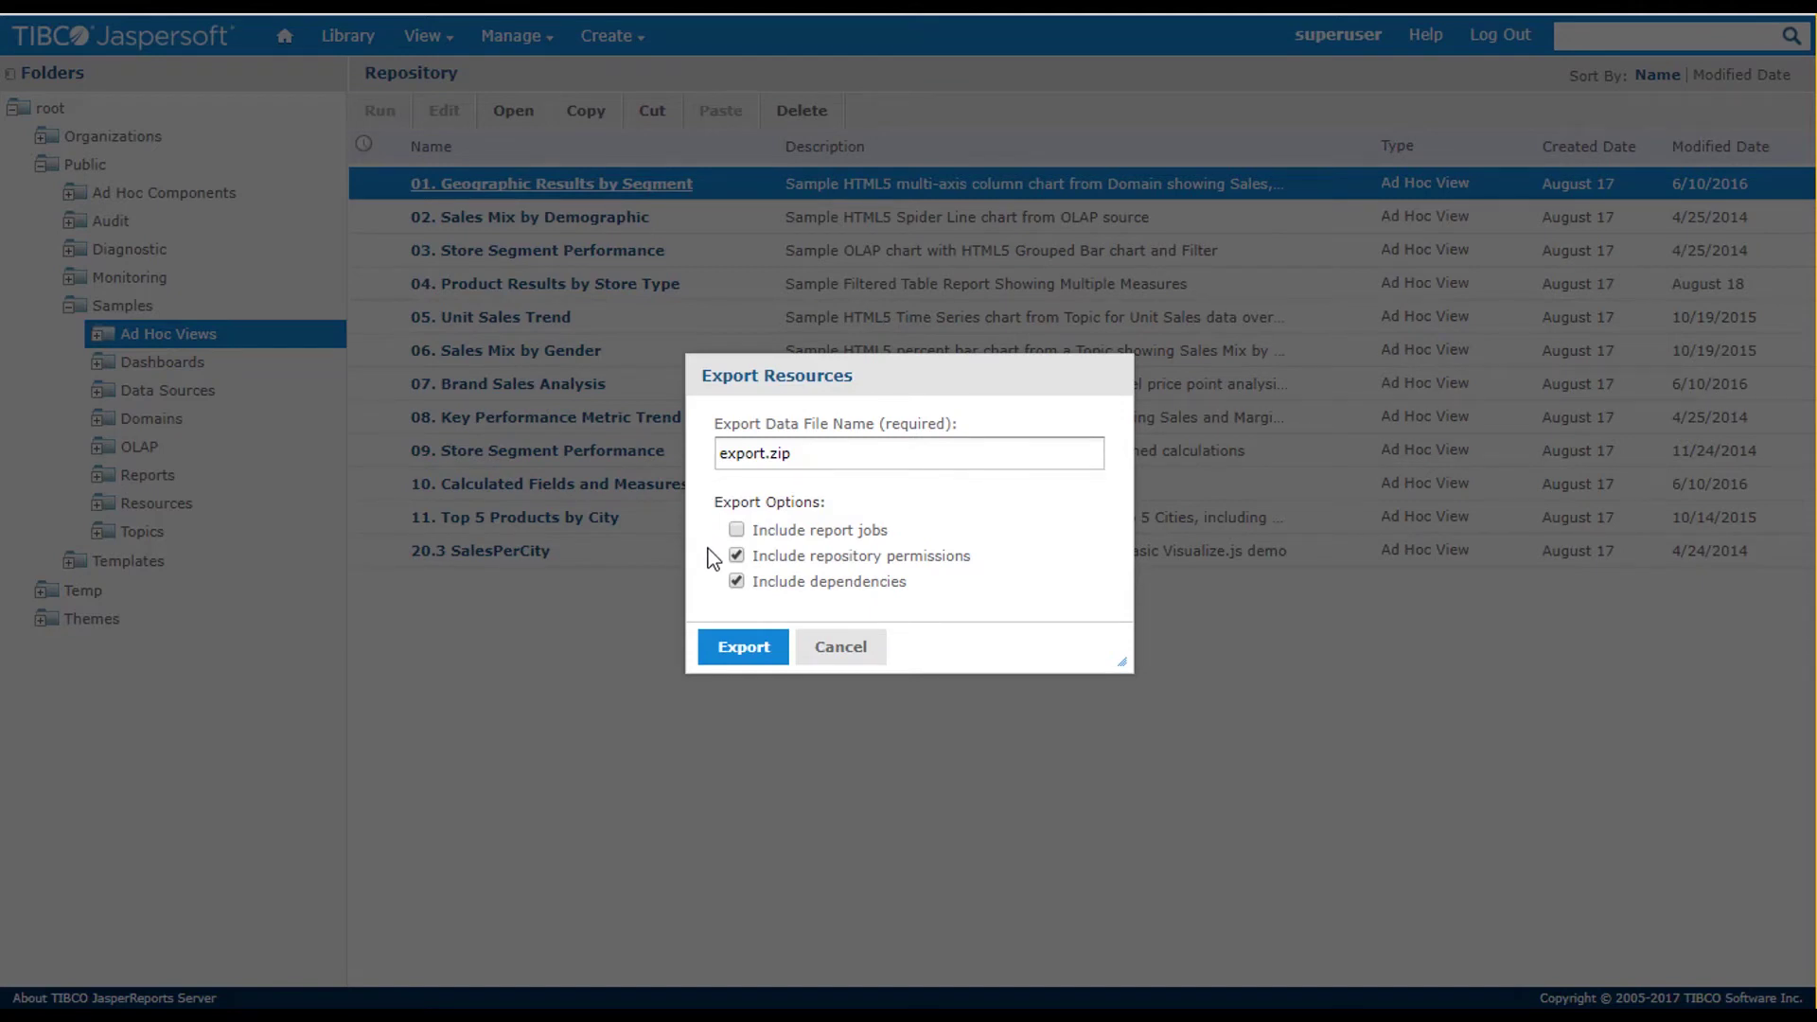
pyautogui.click(721, 643)
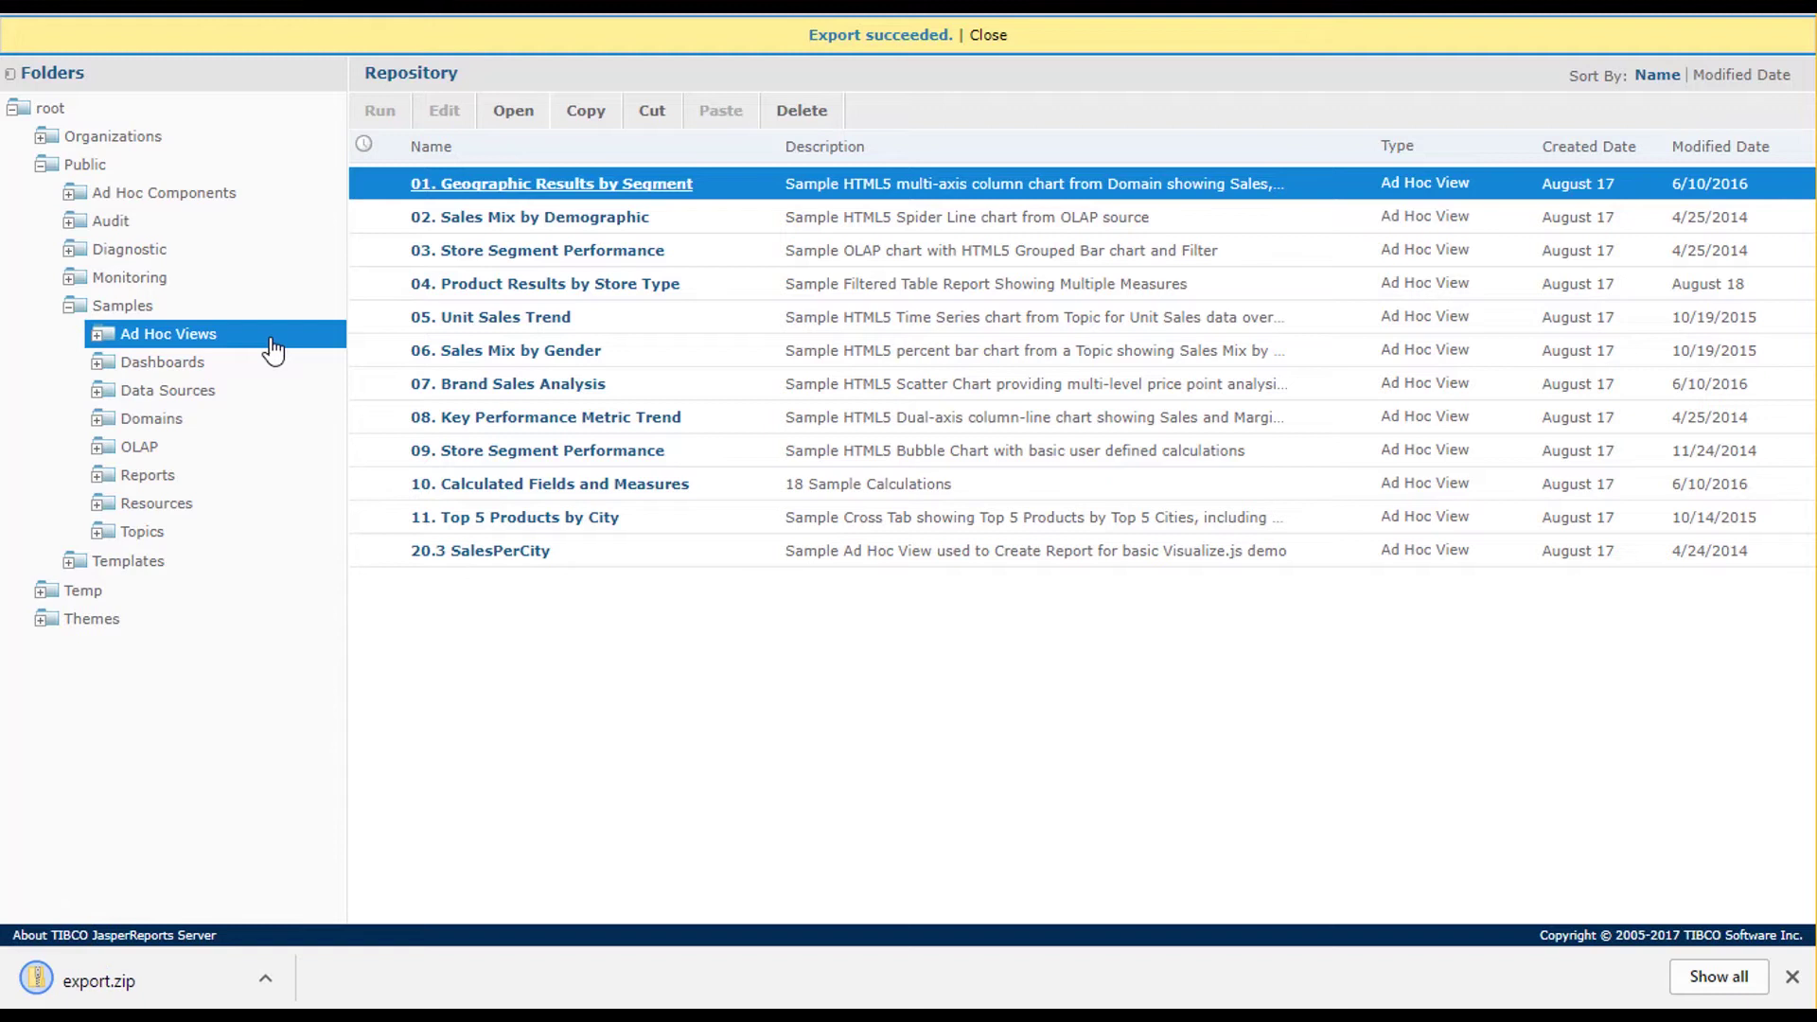
pyautogui.click(987, 35)
# Start an export of the whole Ad Hoc Views folder, then cancel it
pyautogui.rightClick(205, 350)
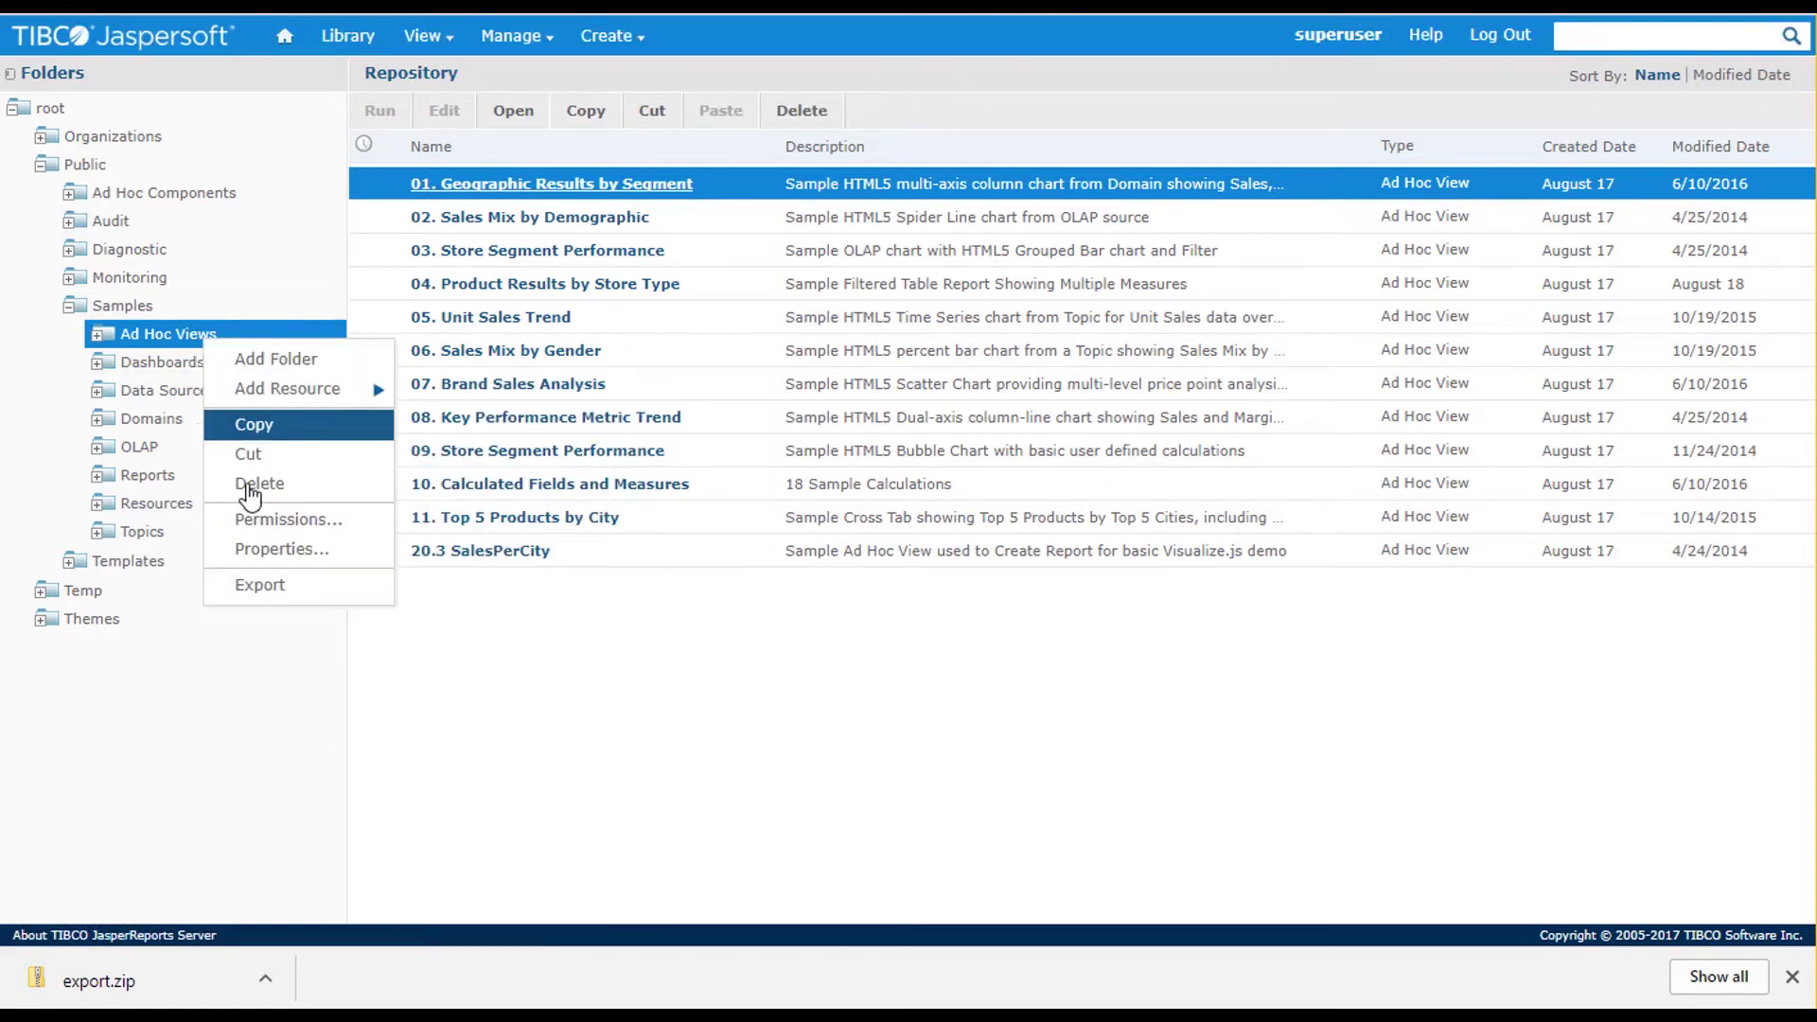
pyautogui.click(272, 586)
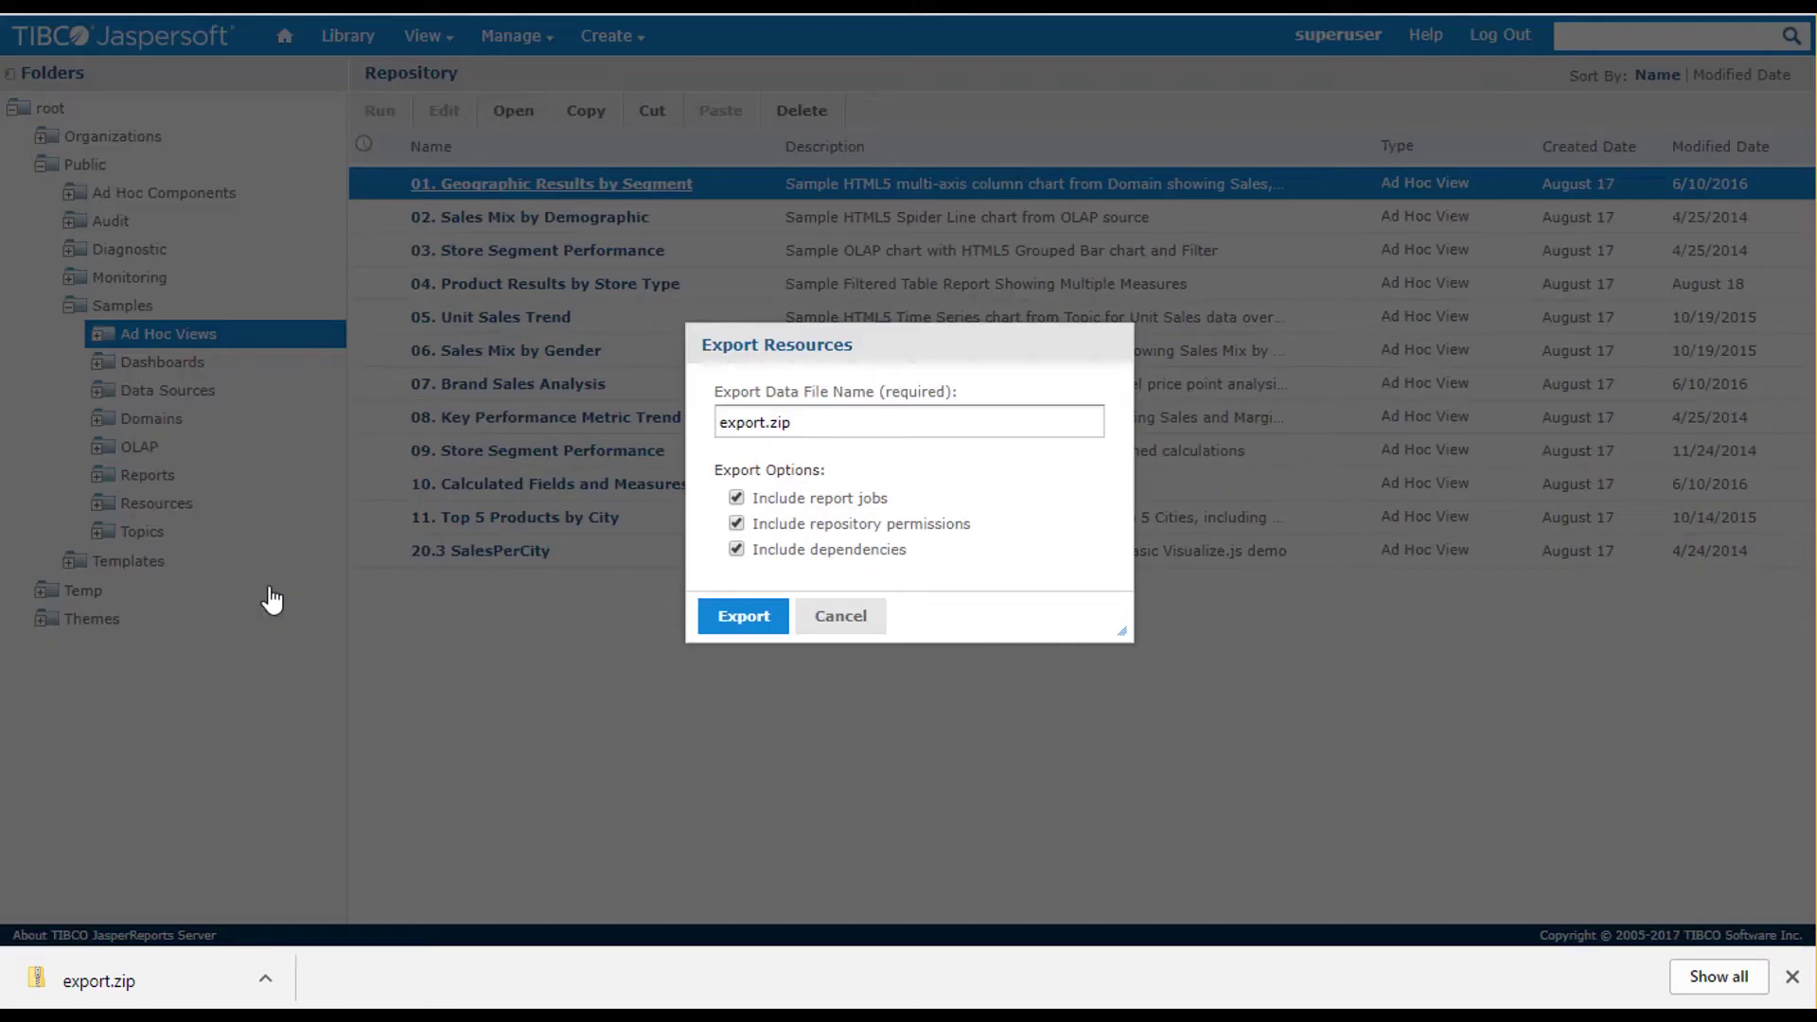
pyautogui.click(837, 616)
pyautogui.click(528, 38)
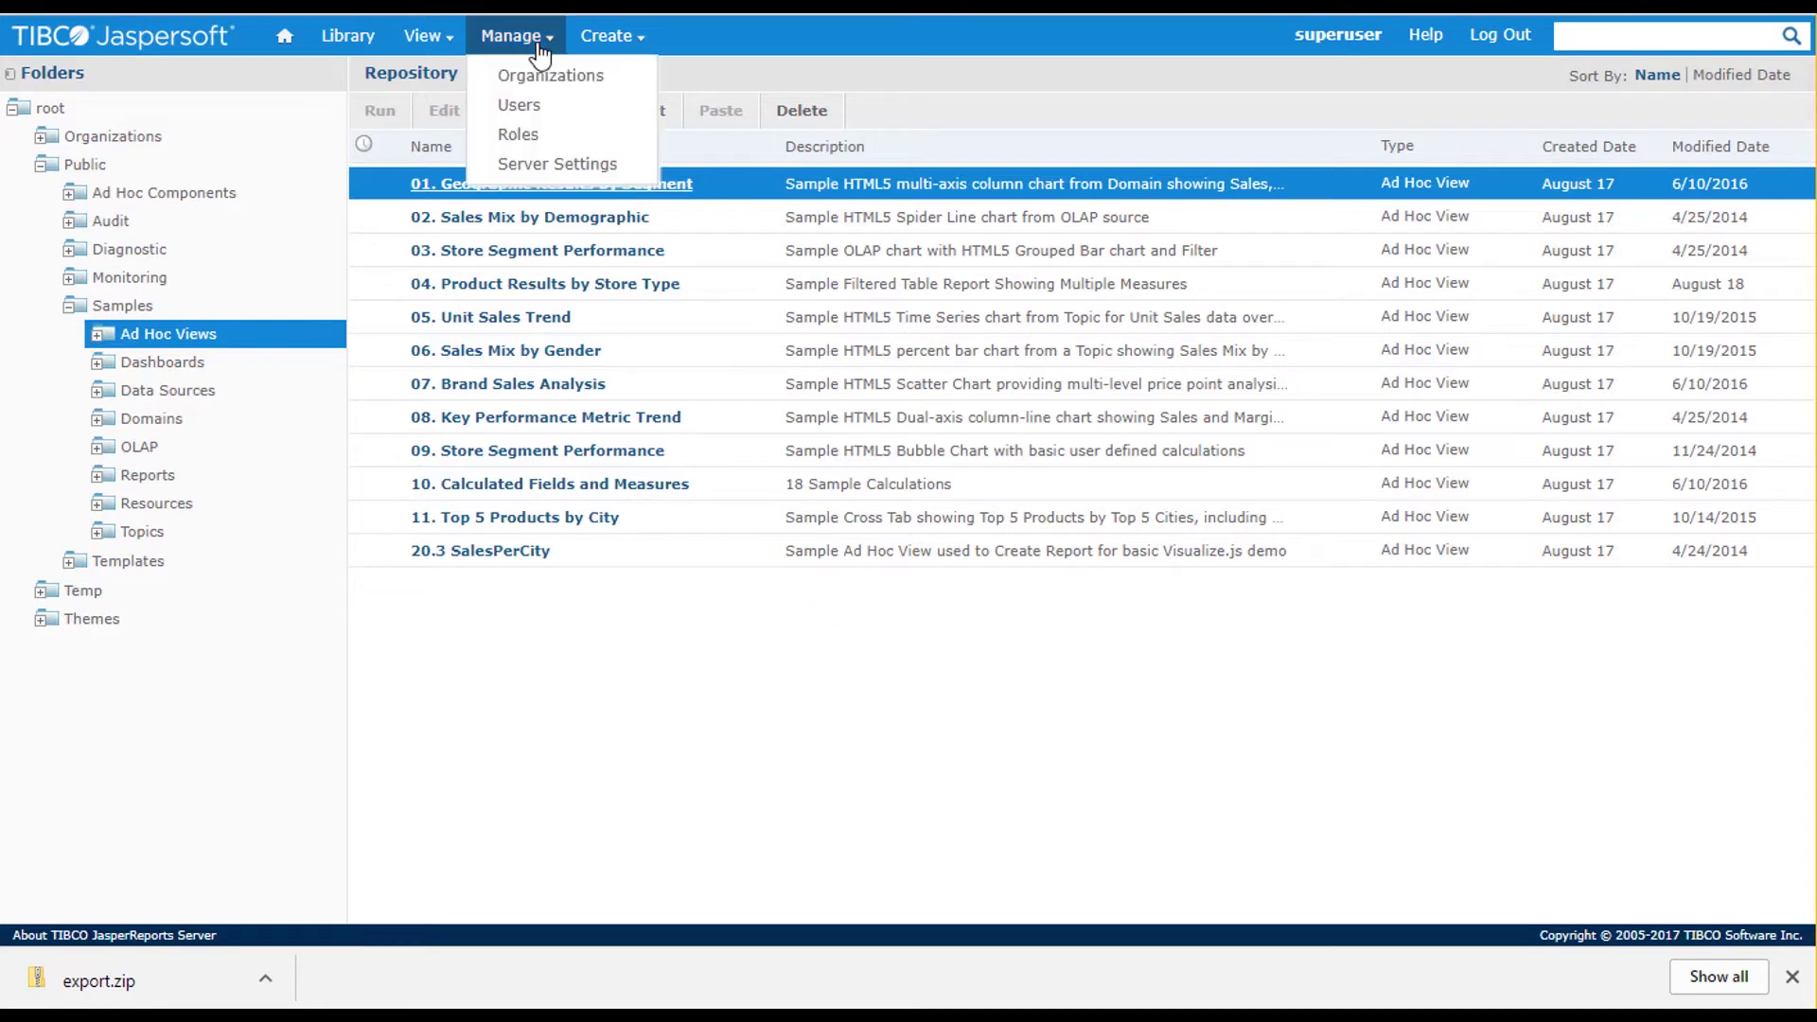
# Look over the server-wide Export options in Server Settings, then switch to the Import page
pyautogui.click(534, 164)
pyautogui.click(173, 442)
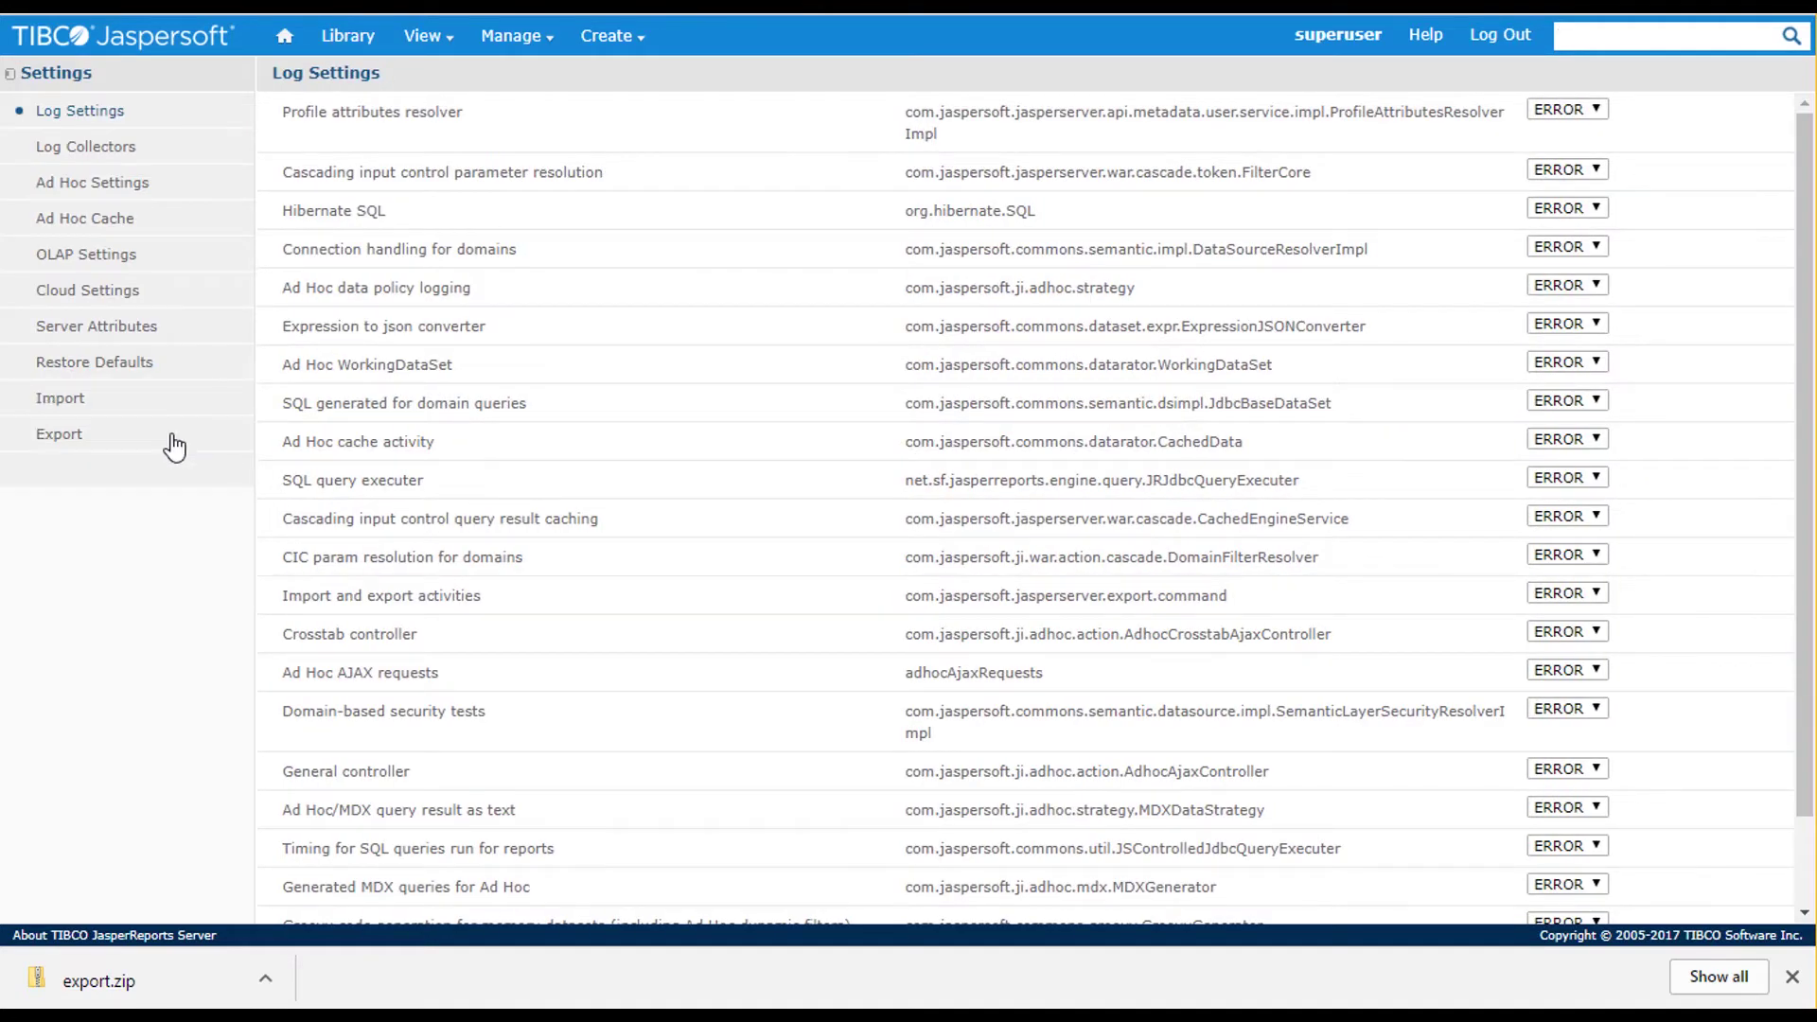
pyautogui.moveTo(1795, 258); pyautogui.dragTo(1810, 353)
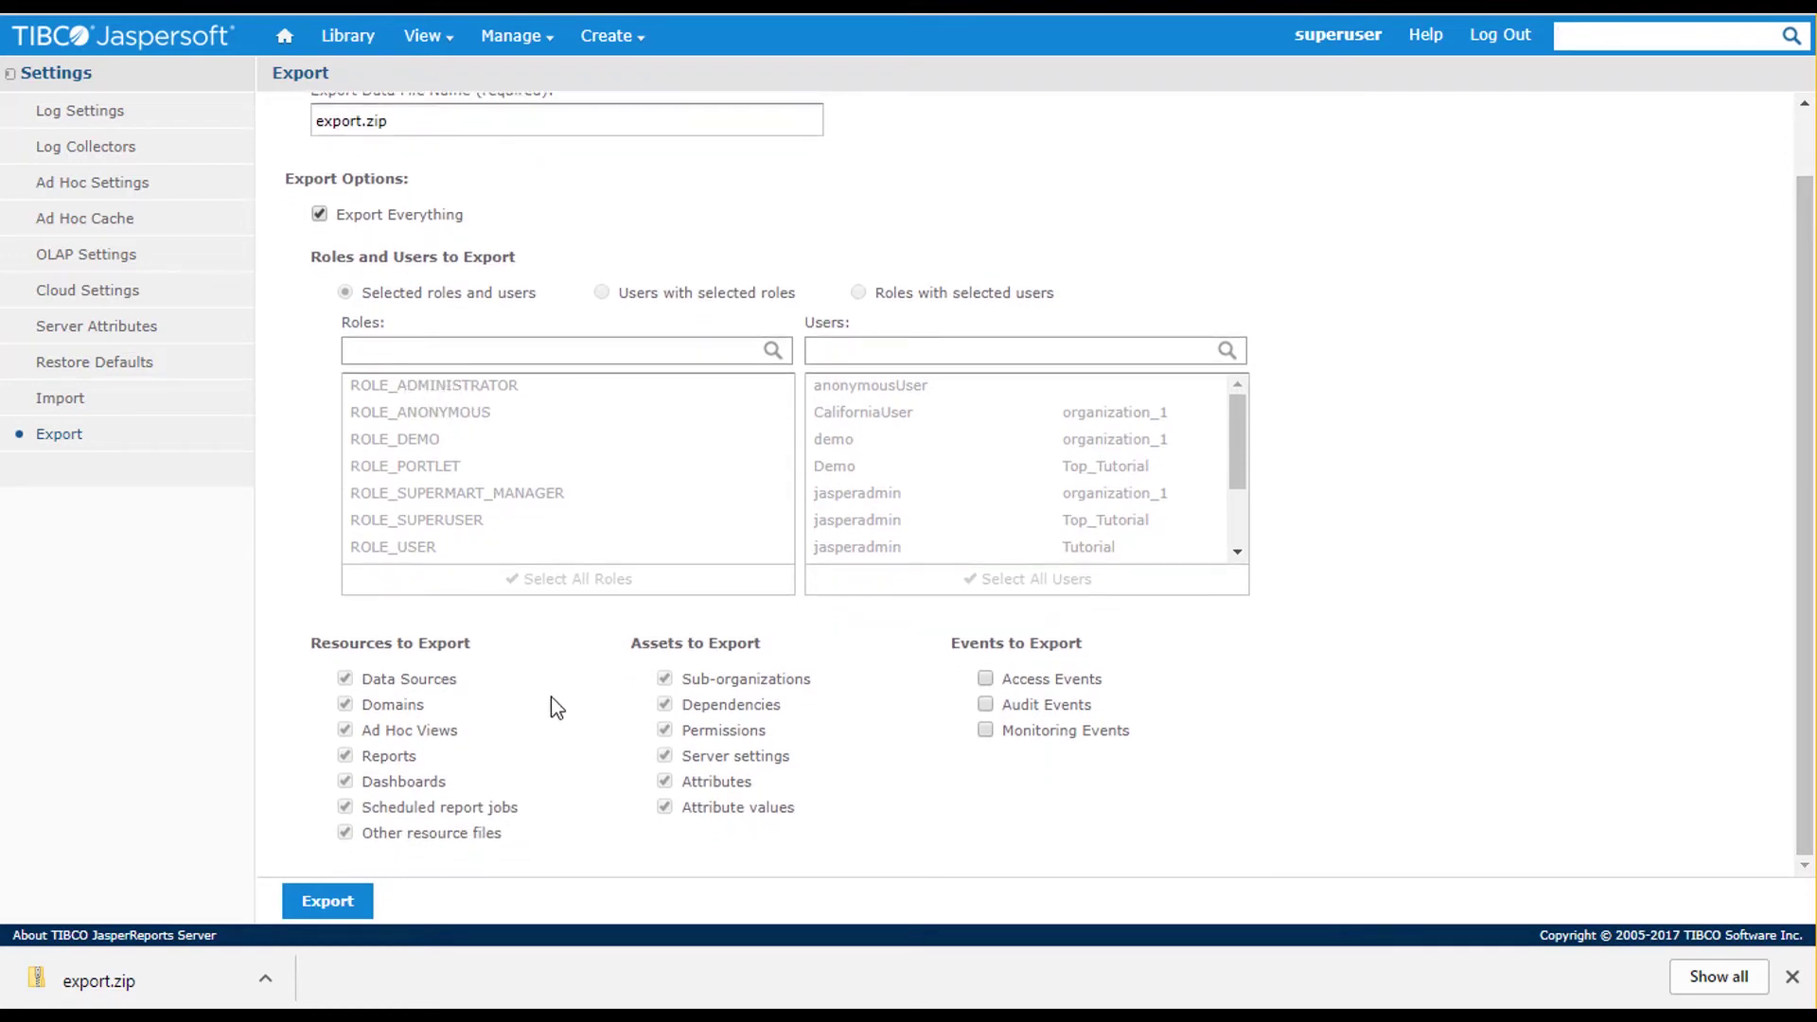
pyautogui.scroll(1, 426, 785)
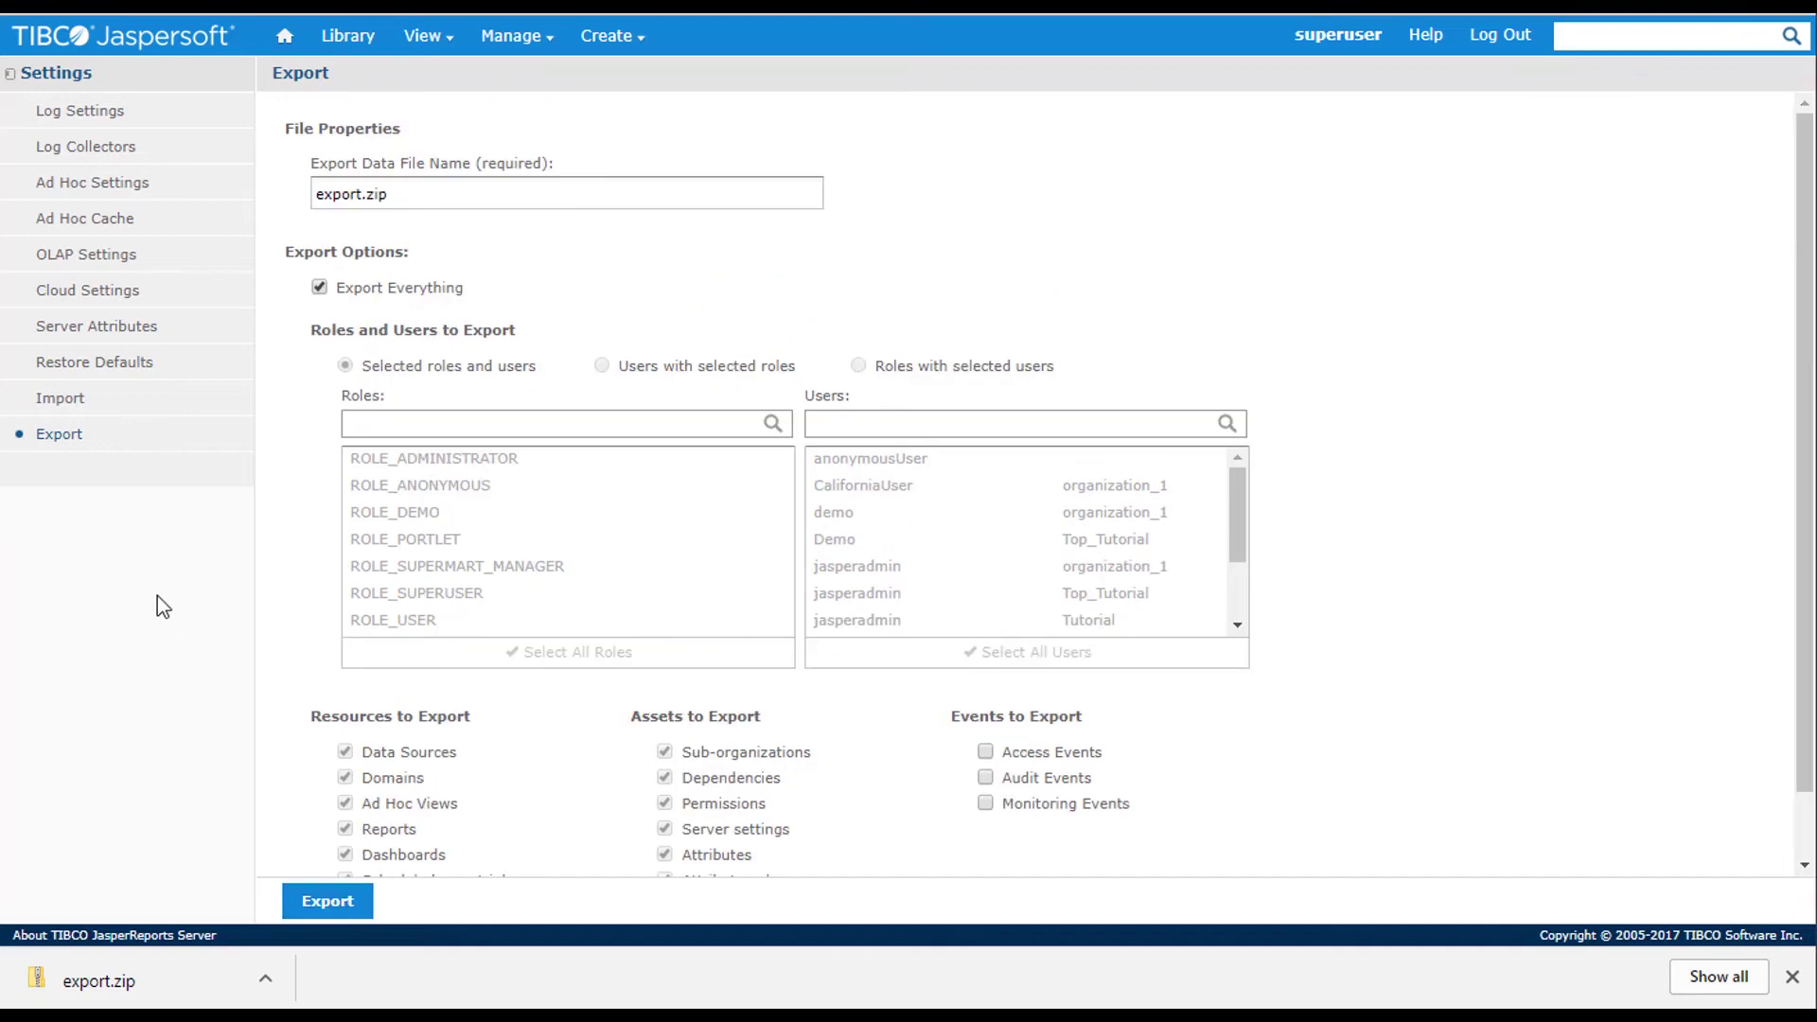
pyautogui.click(144, 411)
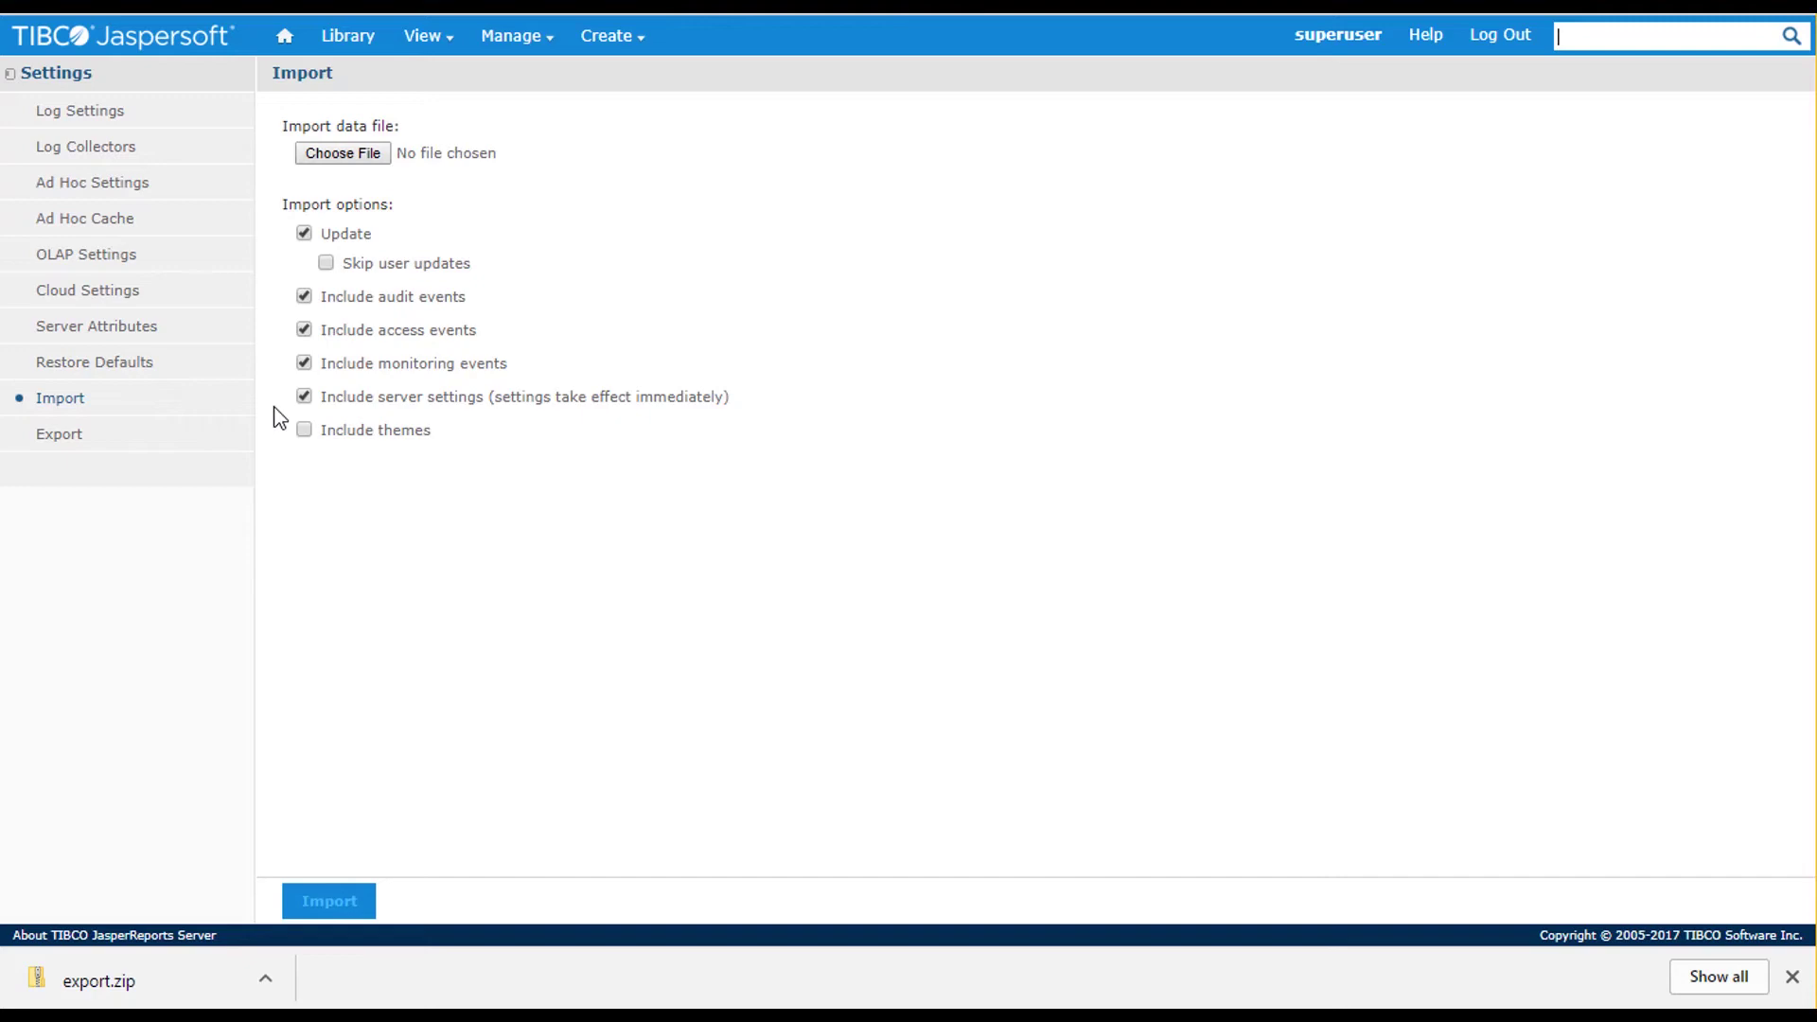
# Show the Log Settings page with each logger category's level
pyautogui.click(93, 115)
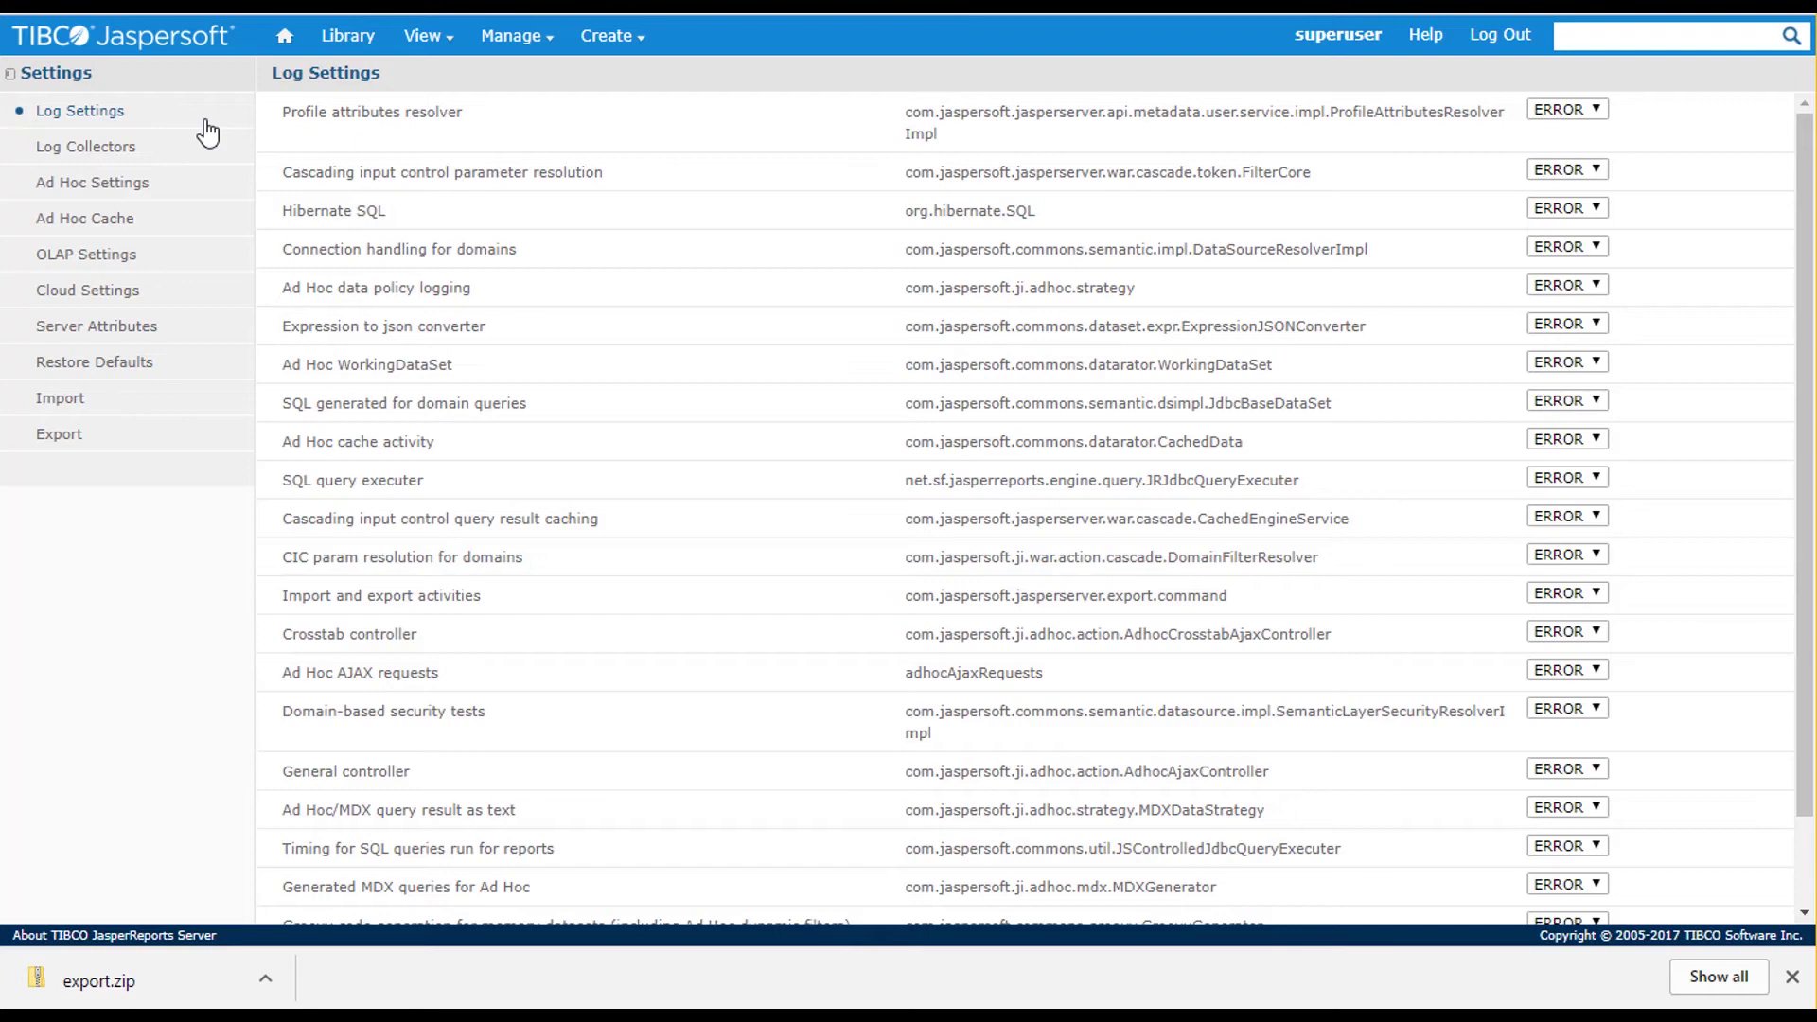
# Glance at Ad Hoc Settings, then open the Server Attributes list
pyautogui.click(207, 187)
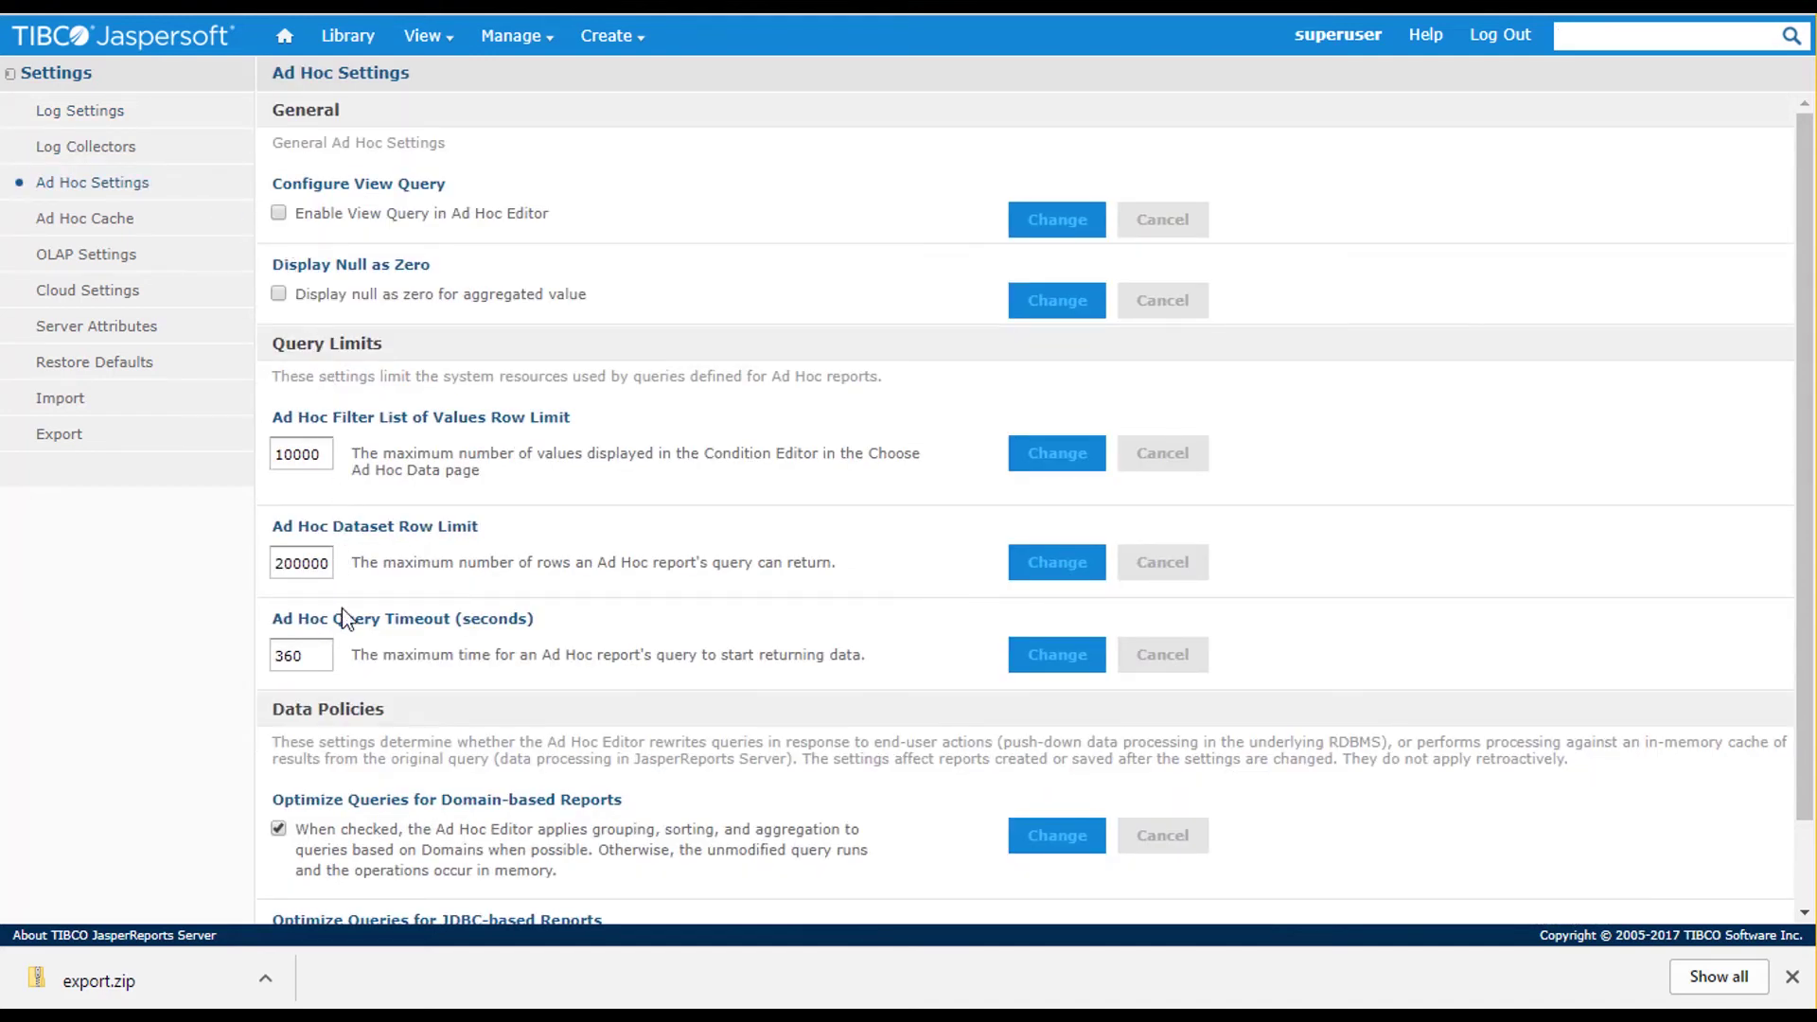
pyautogui.click(220, 328)
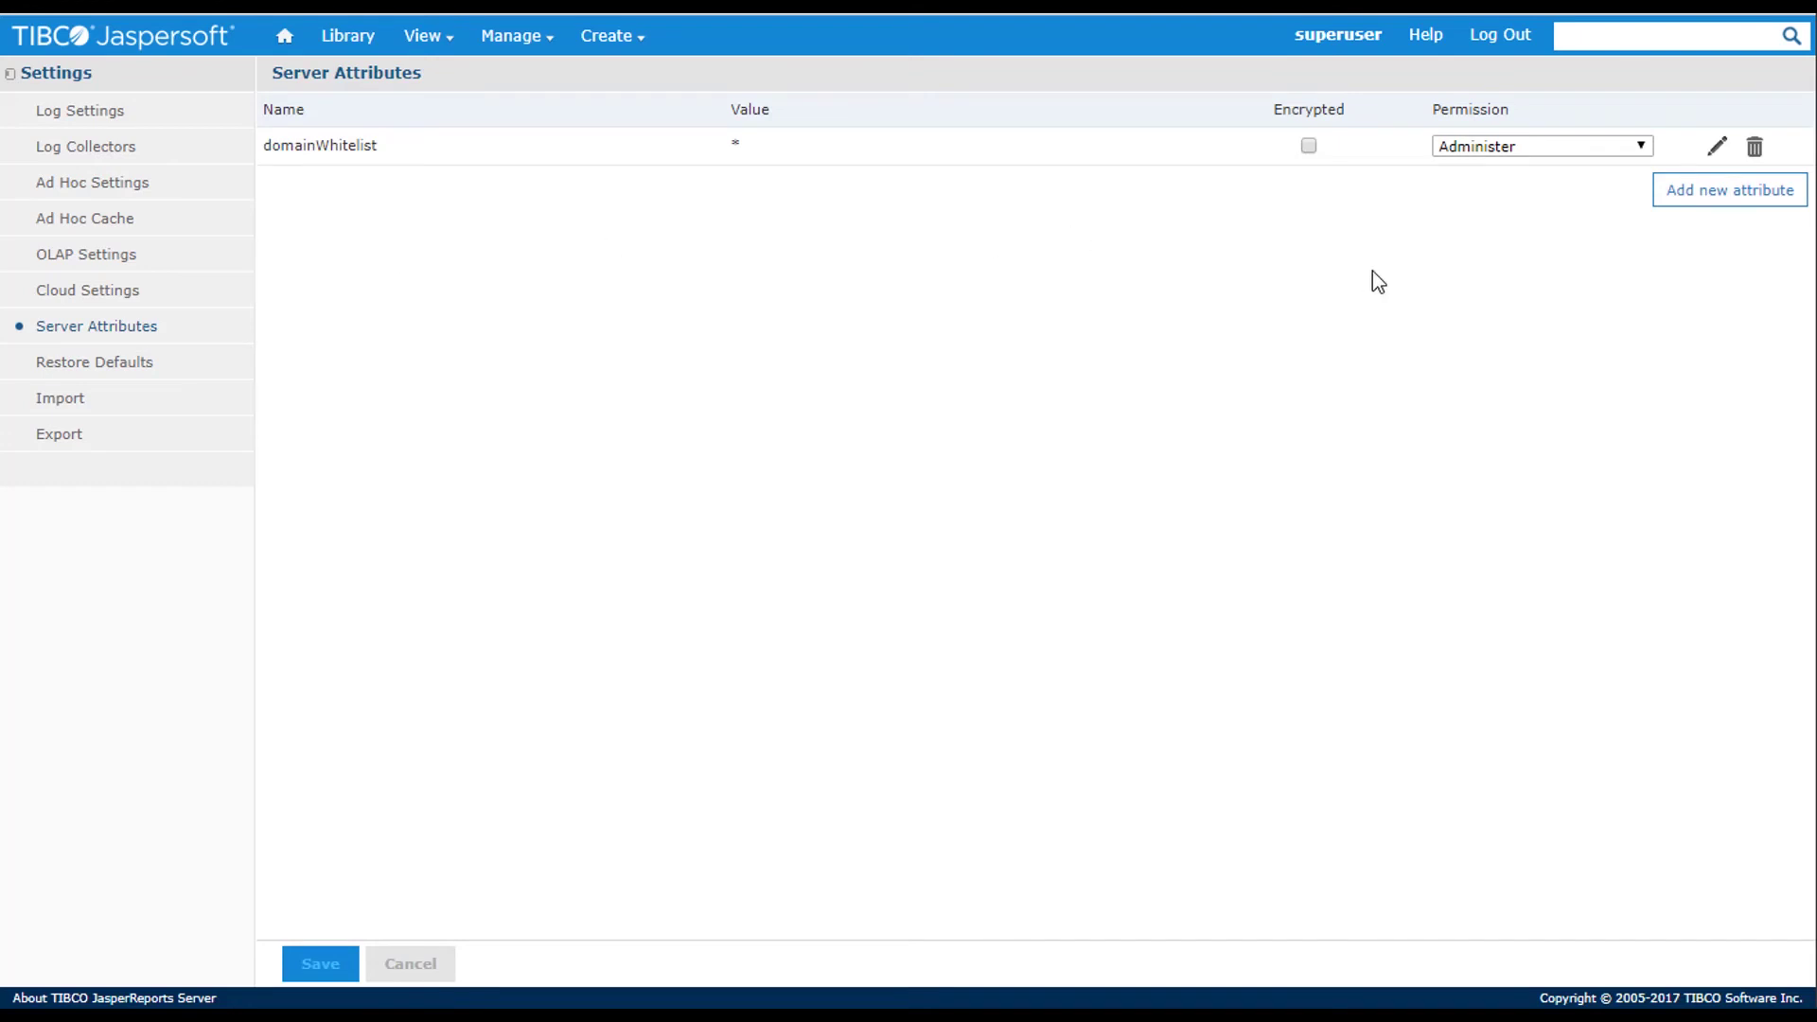
# Create a server attribute named DB Connection with value dev1 and a description, and confirm it
pyautogui.click(1711, 198)
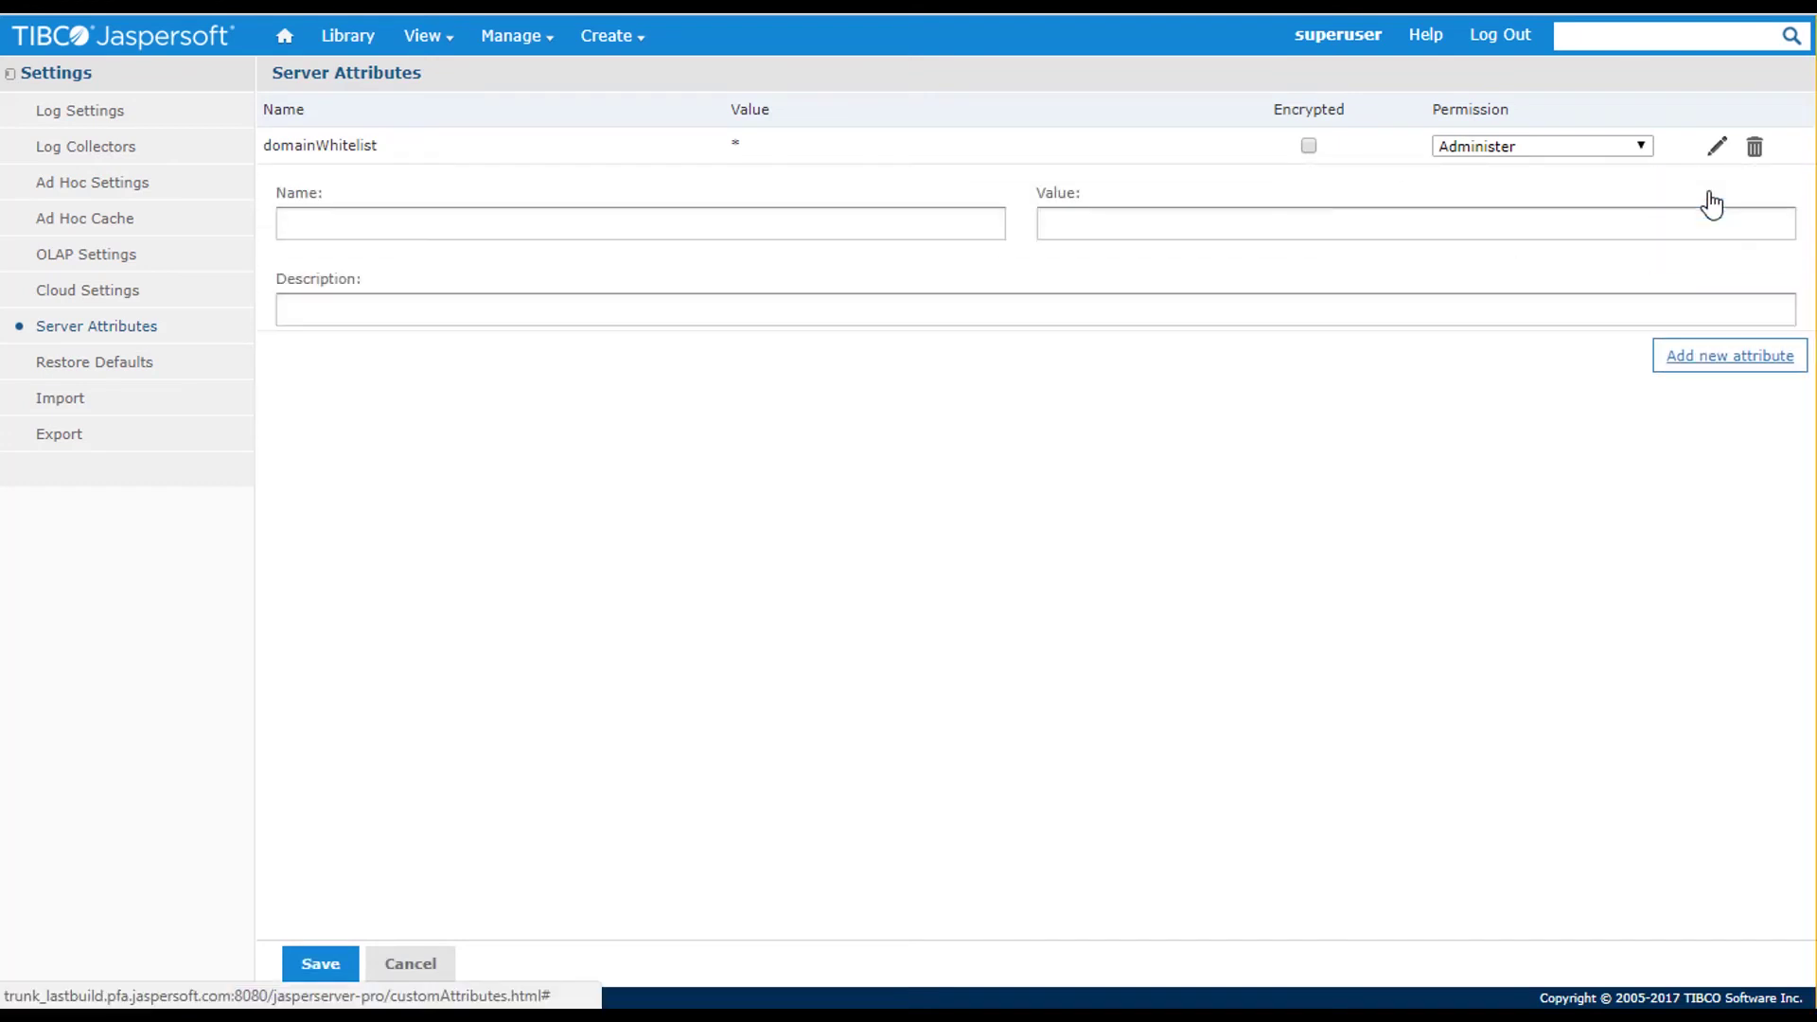
pyautogui.click(975, 218)
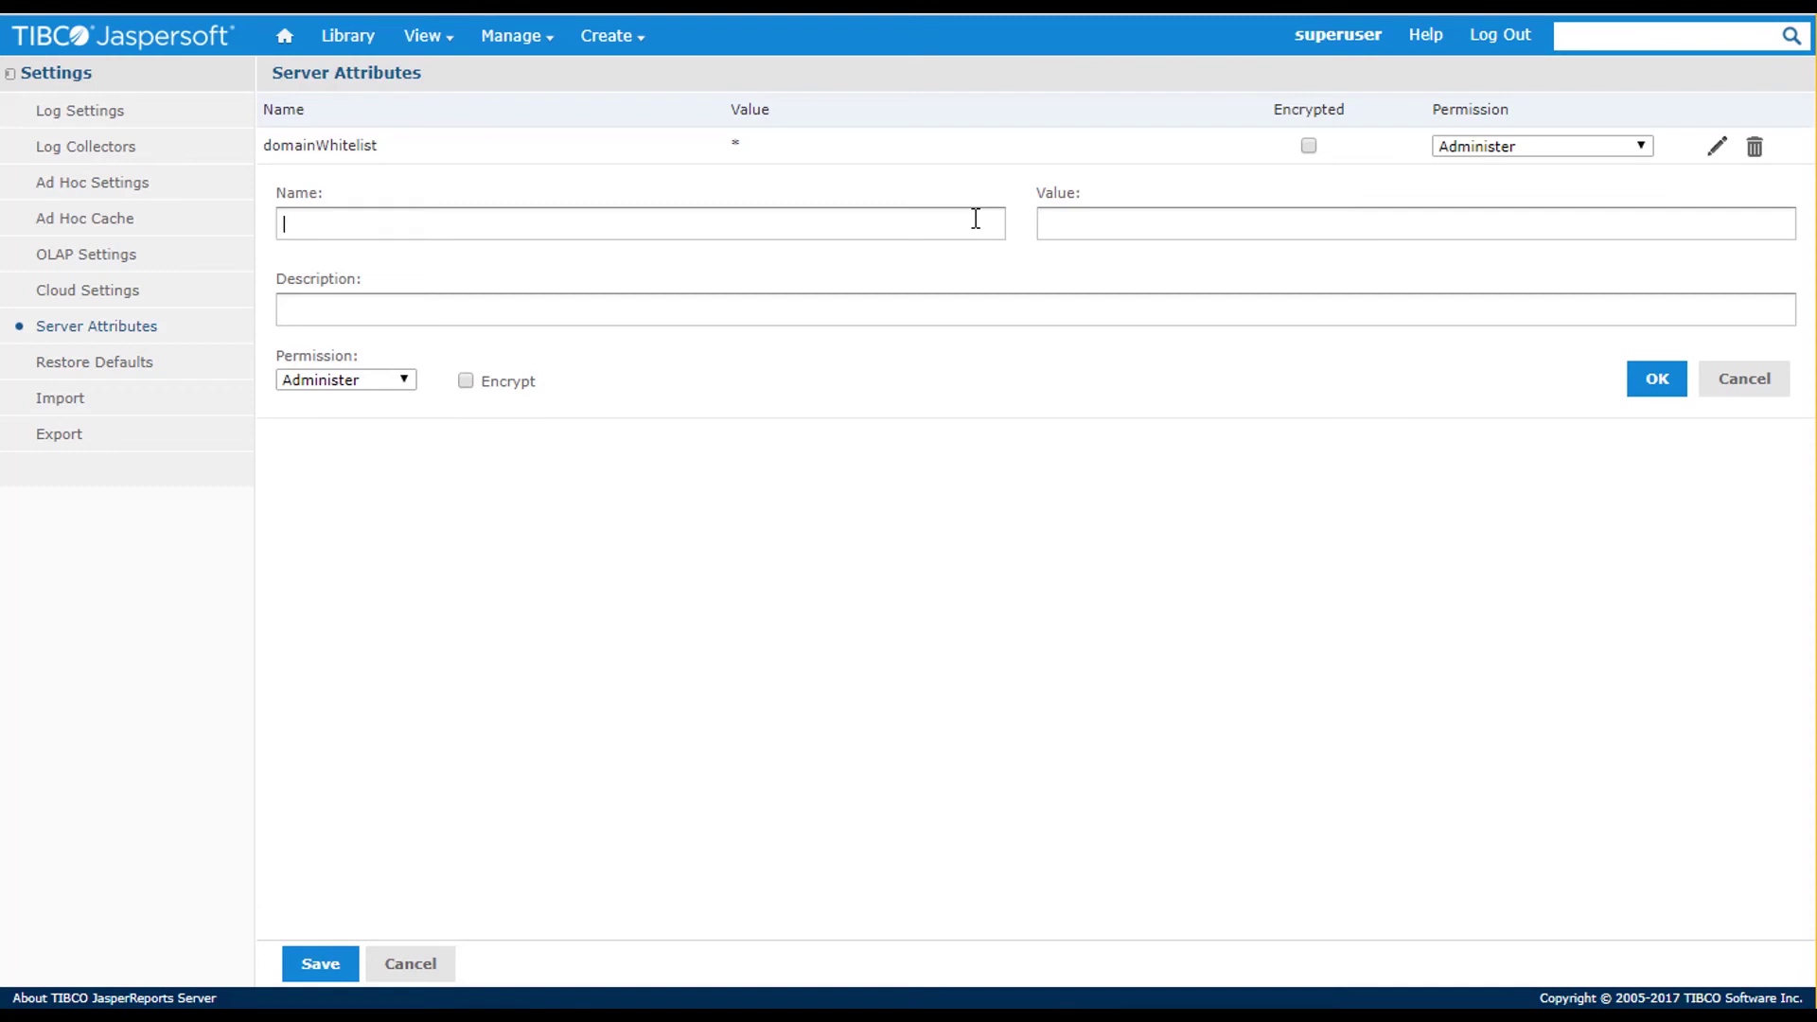
pyautogui.write('DB Connection')
pyautogui.click(1287, 224)
pyautogui.write('dev1')
pyautogui.click(1245, 301)
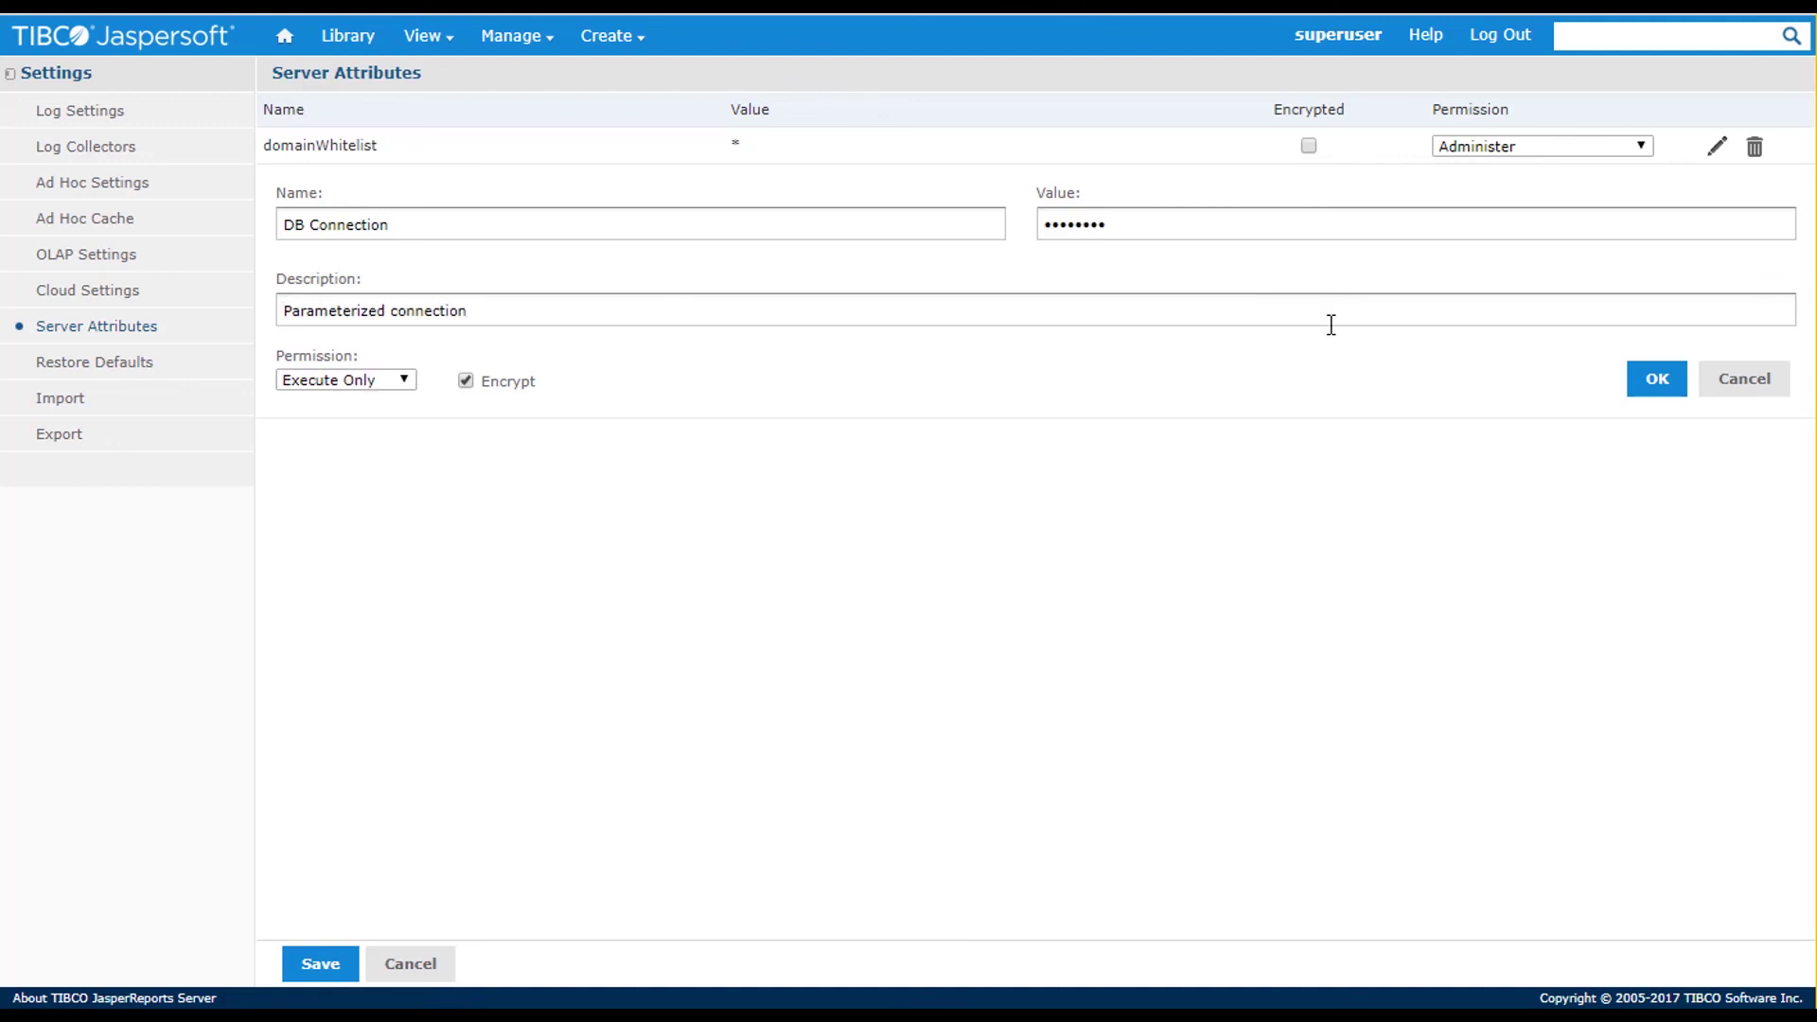
pyautogui.click(1646, 378)
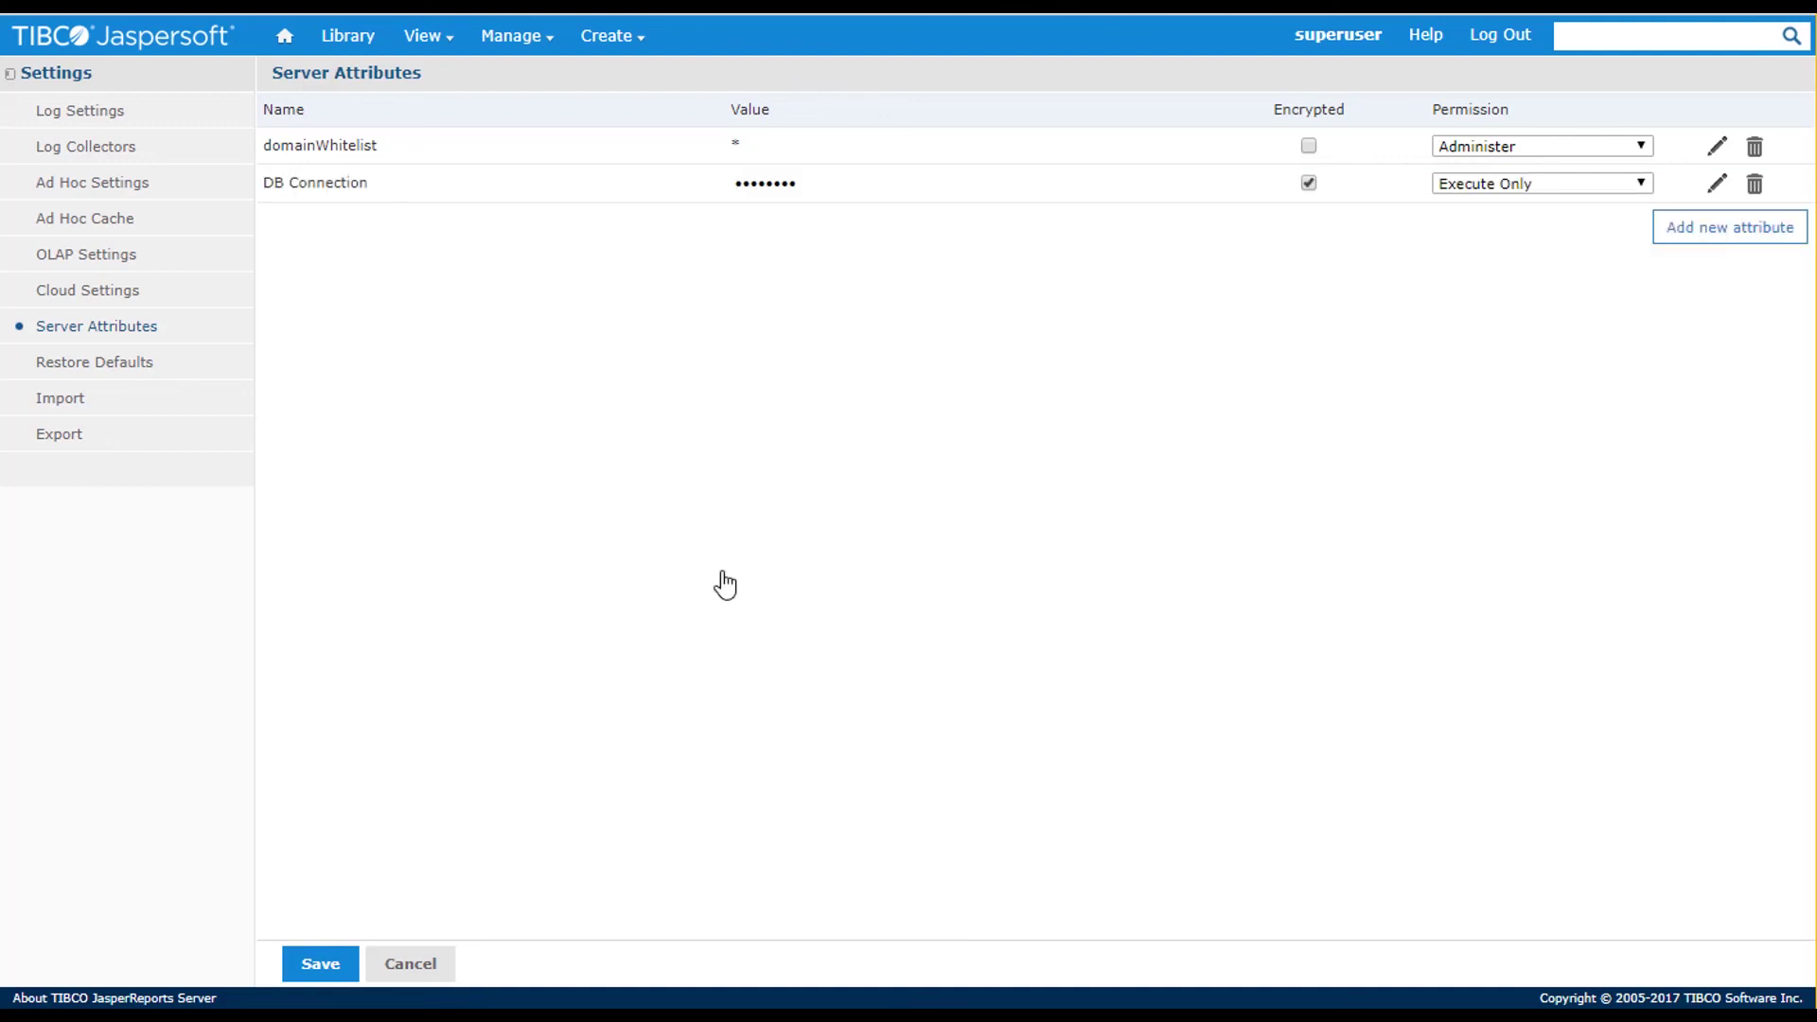